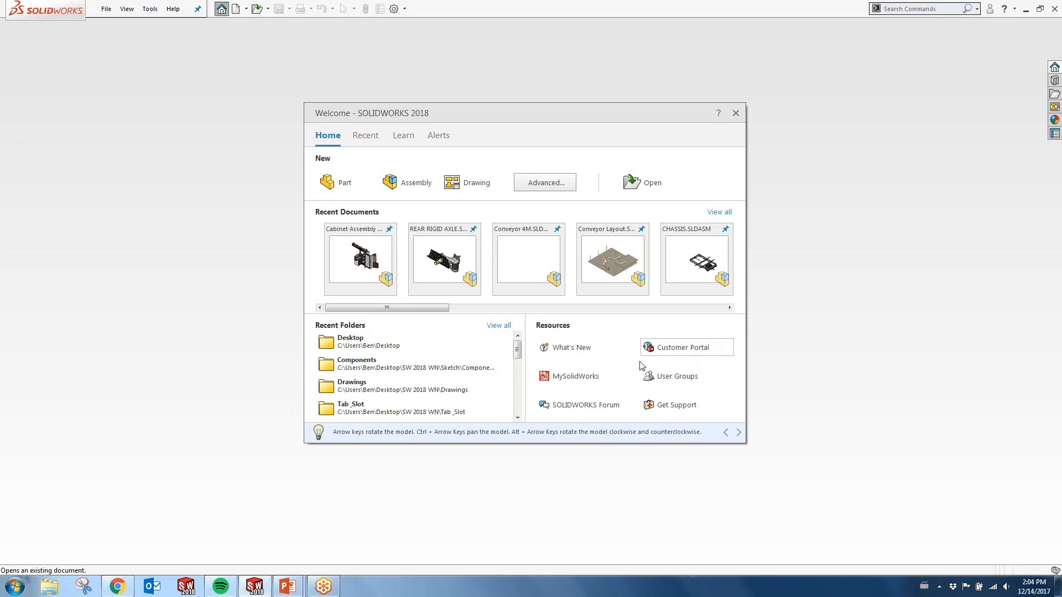
Look through the Learn and Alerts pages of the Welcome dialog and return to its Home page
left_click(403, 138)
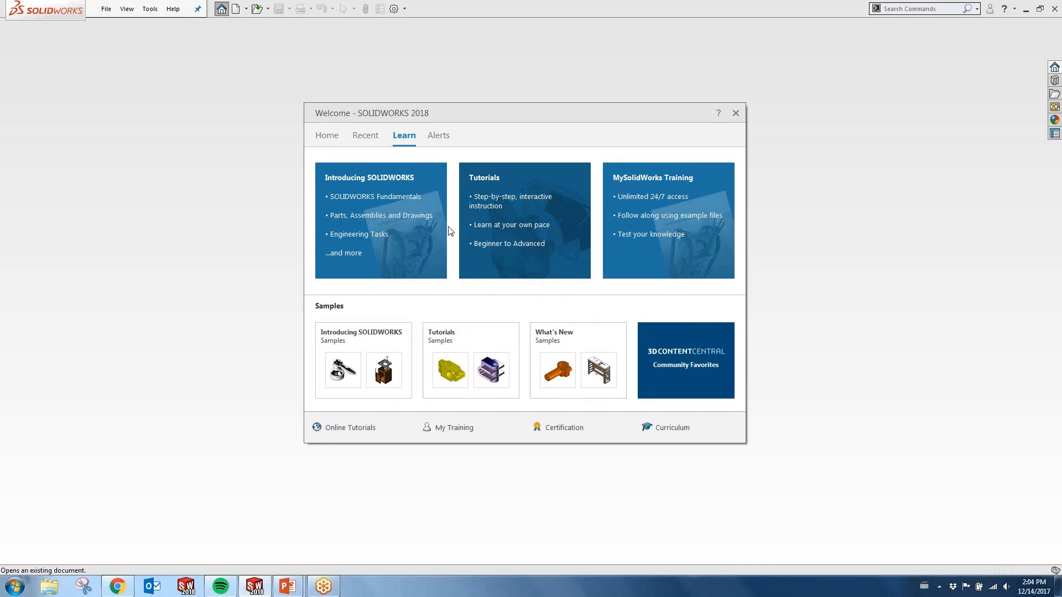
left_click(441, 138)
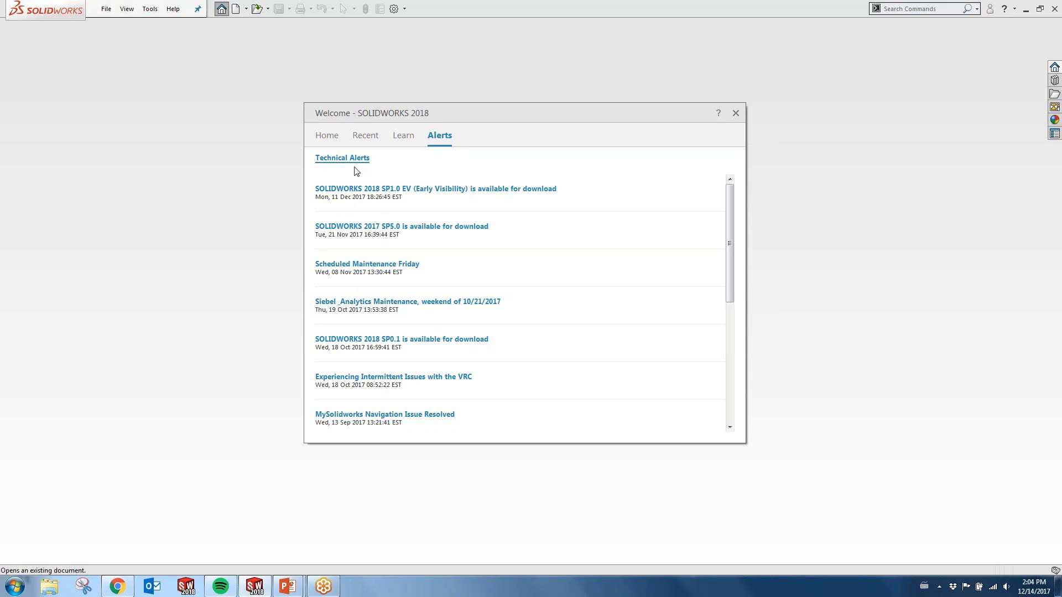
left_click(326, 135)
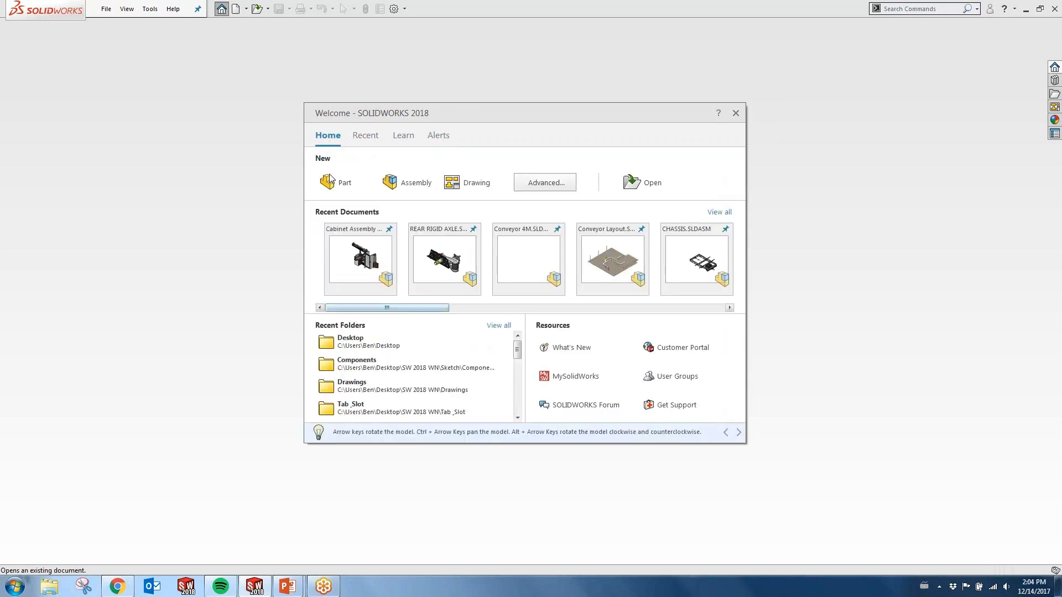
Open the recent Cabinet Assembly document and run Performance Evaluation on it
left_click(361, 252)
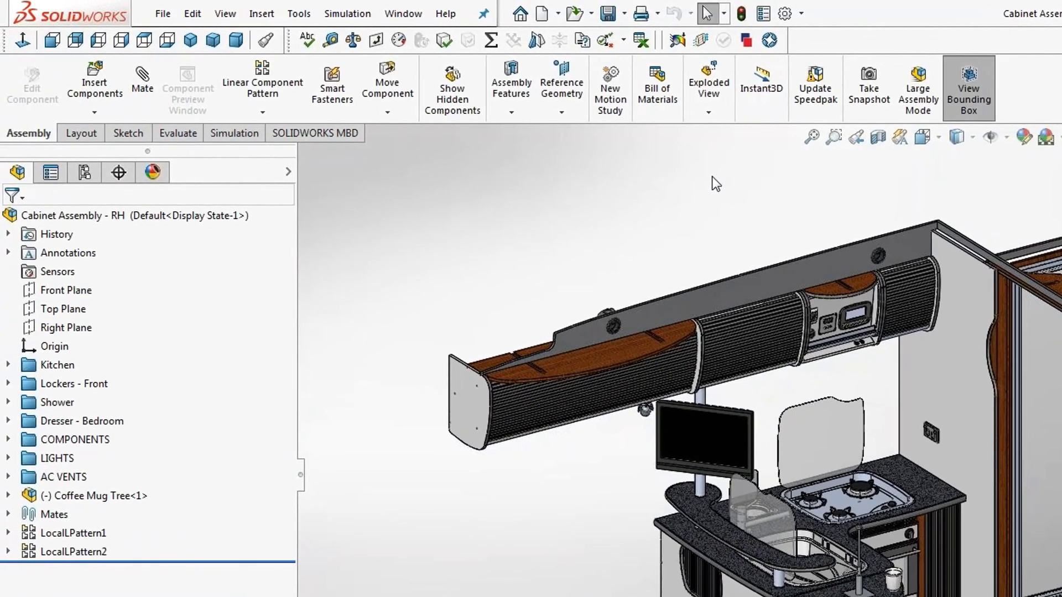
left_click(194, 136)
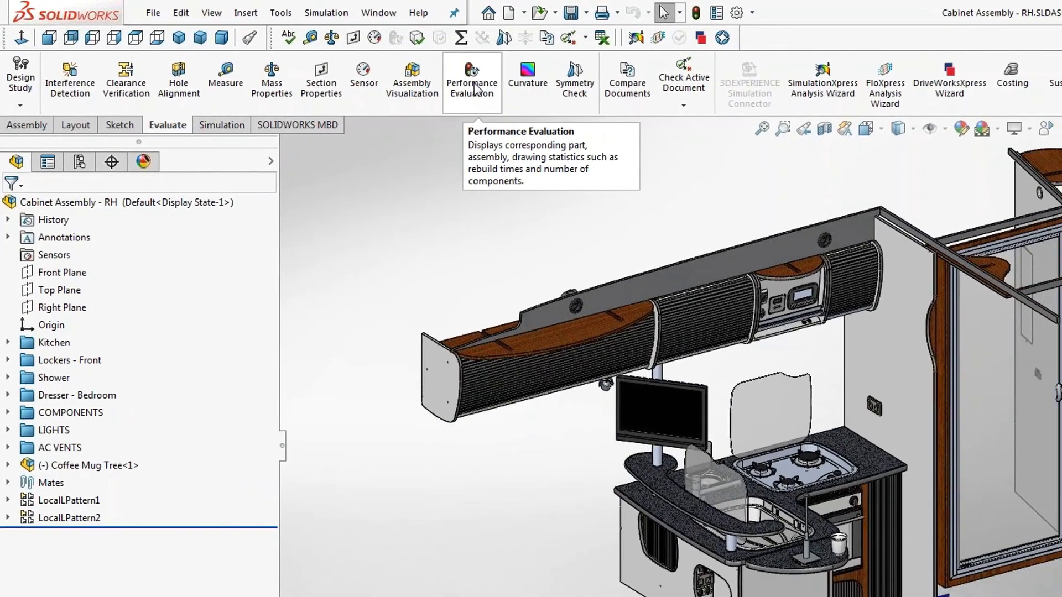
left_click(505, 95)
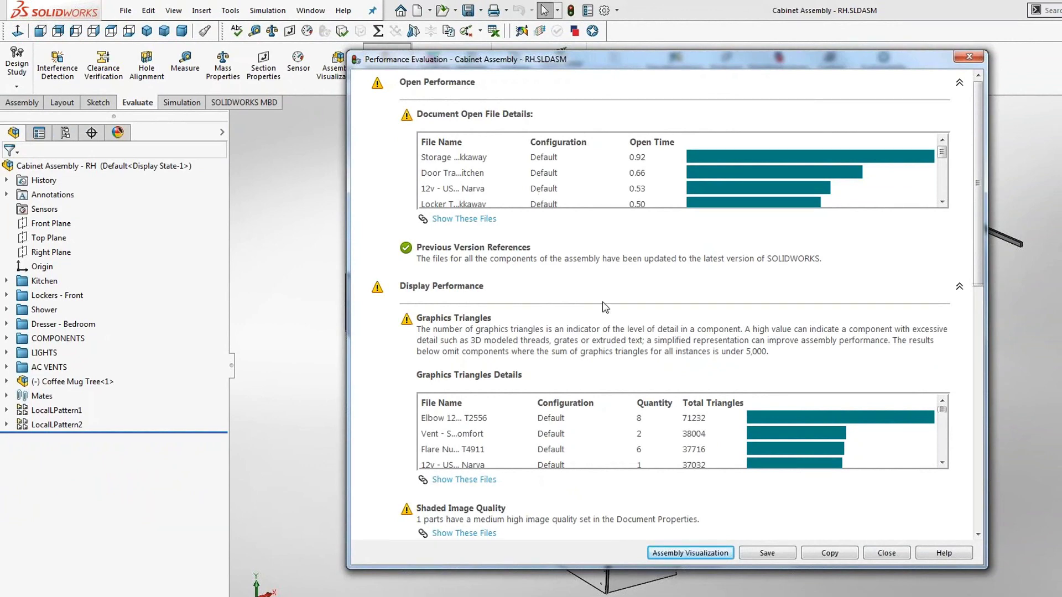
Review the display performance results and the list of parts with very high shaded image quality, closing the list when done
left_click_drag(978, 222, 986, 348)
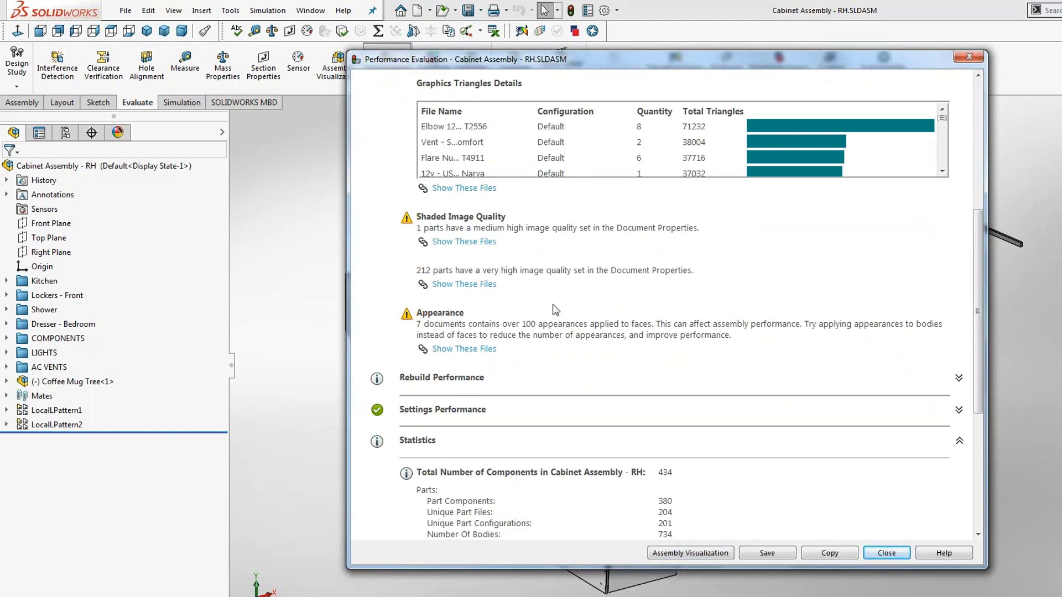
left_click(449, 285)
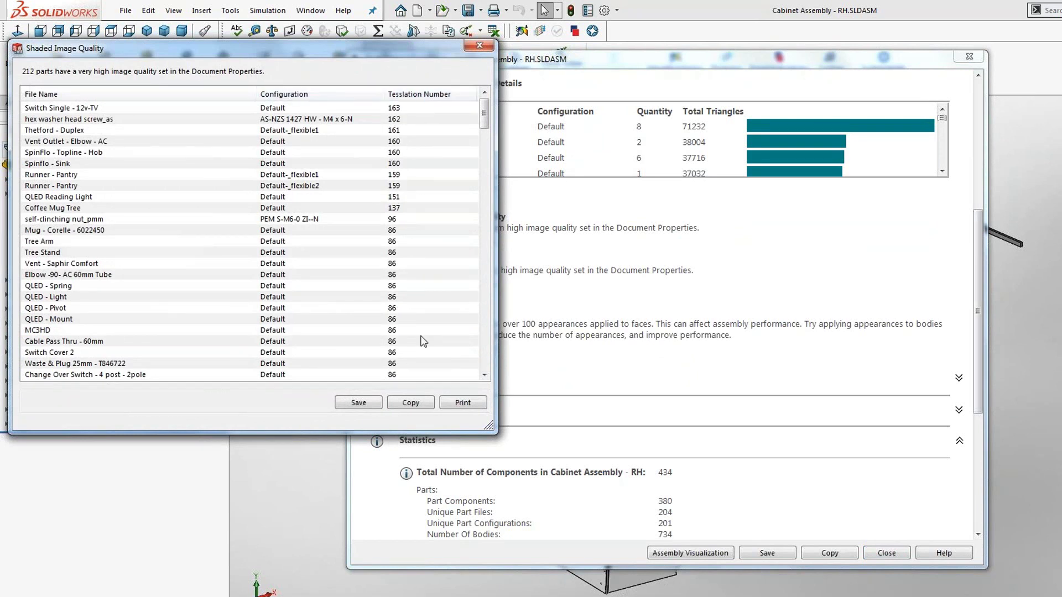
left_click(479, 45)
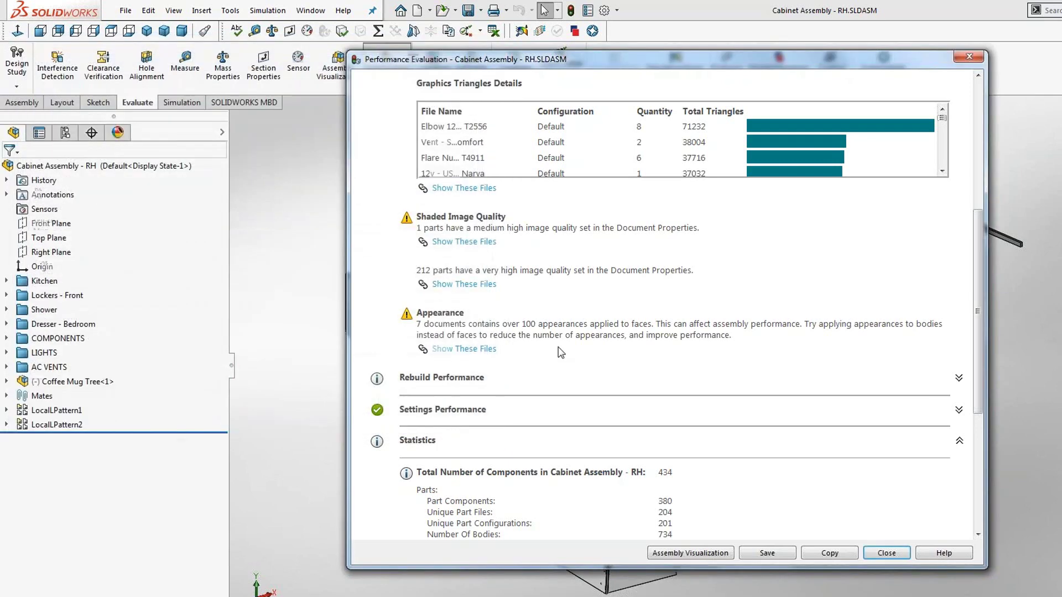
Start Assembly Visualization in Performance Analysis mode, widen its columns, and extend the red color range down to the MC3HD component
left_click(700, 554)
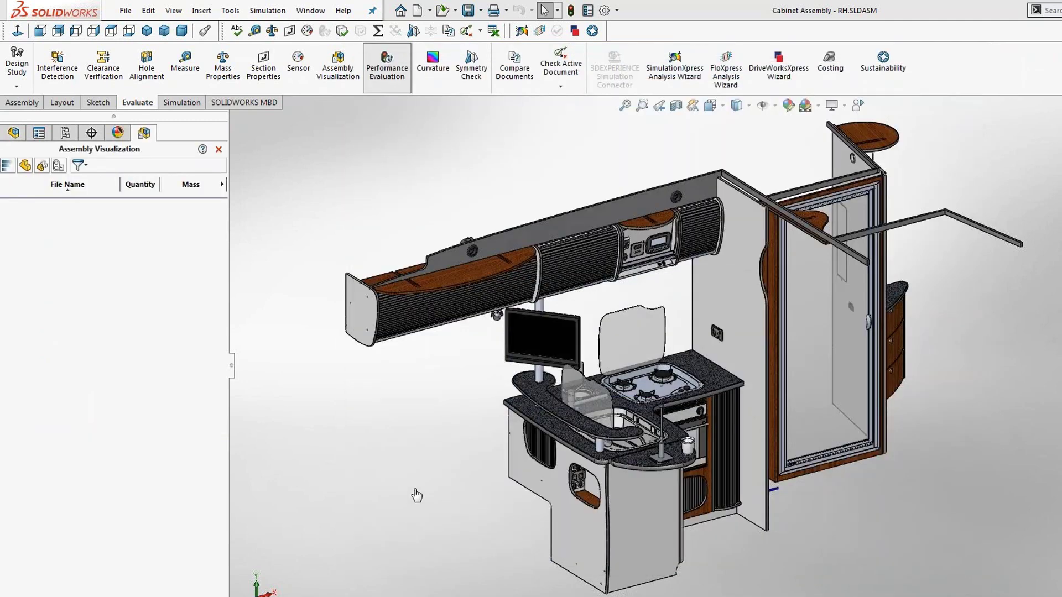
left_click(57, 167)
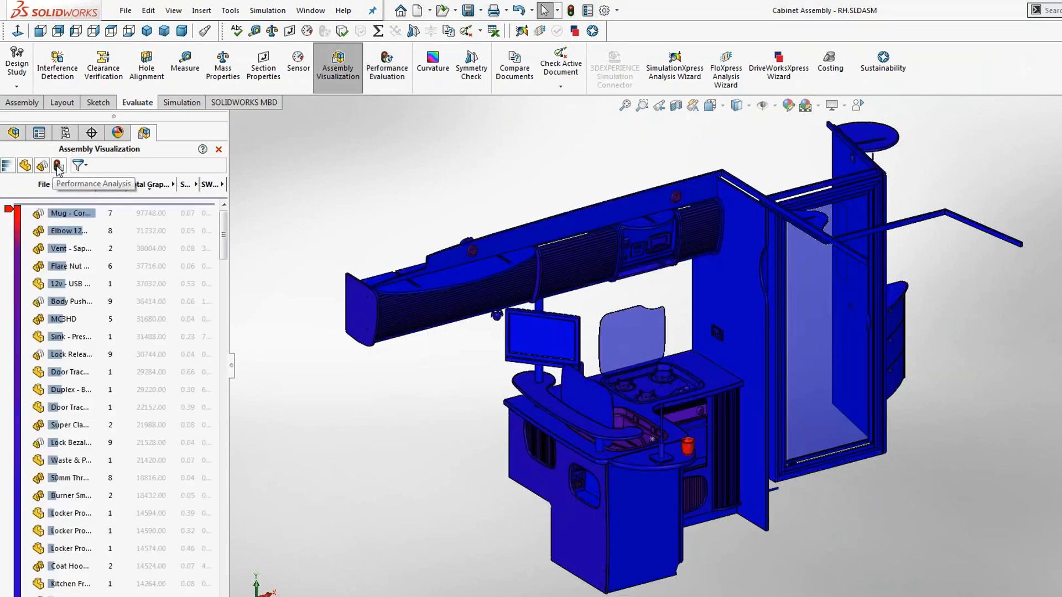
left_click_drag(234, 368, 282, 376)
left_click_drag(14, 216, 10, 323)
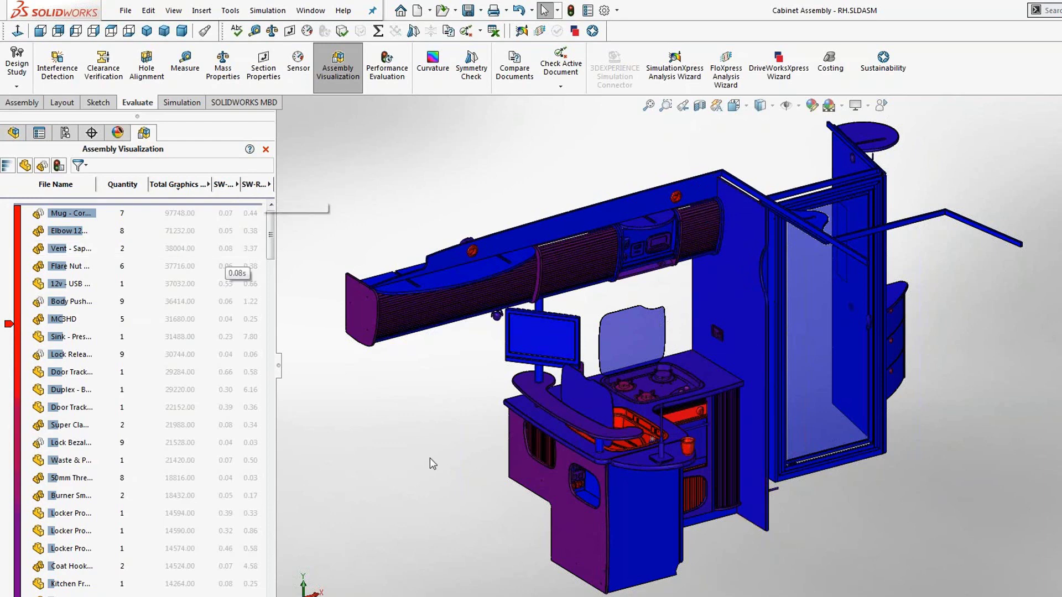
Select the 12v - USB component in the visualization list and zoom to it in the model
middle_click_drag(432, 463, 427, 436)
left_click(70, 283)
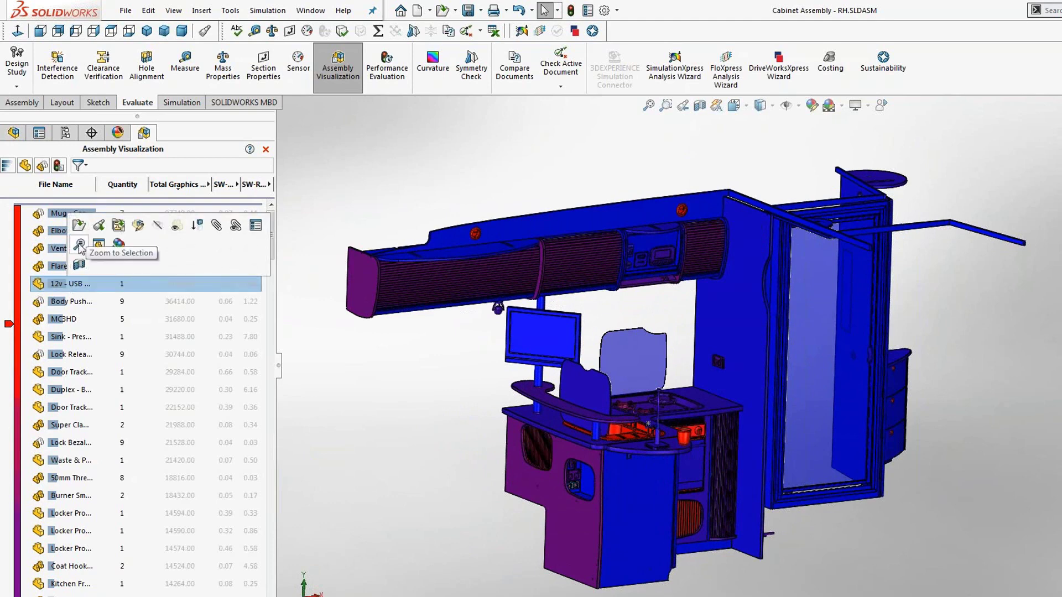
left_click(80, 244)
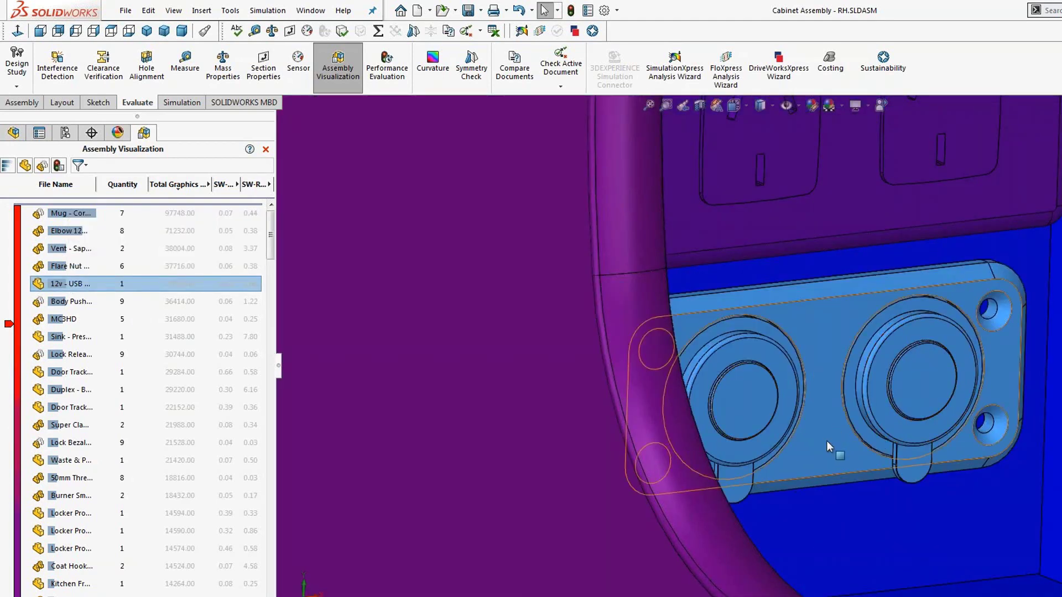
Switch the 12v - USB socket component to its simplified configuration
left_click(826, 440)
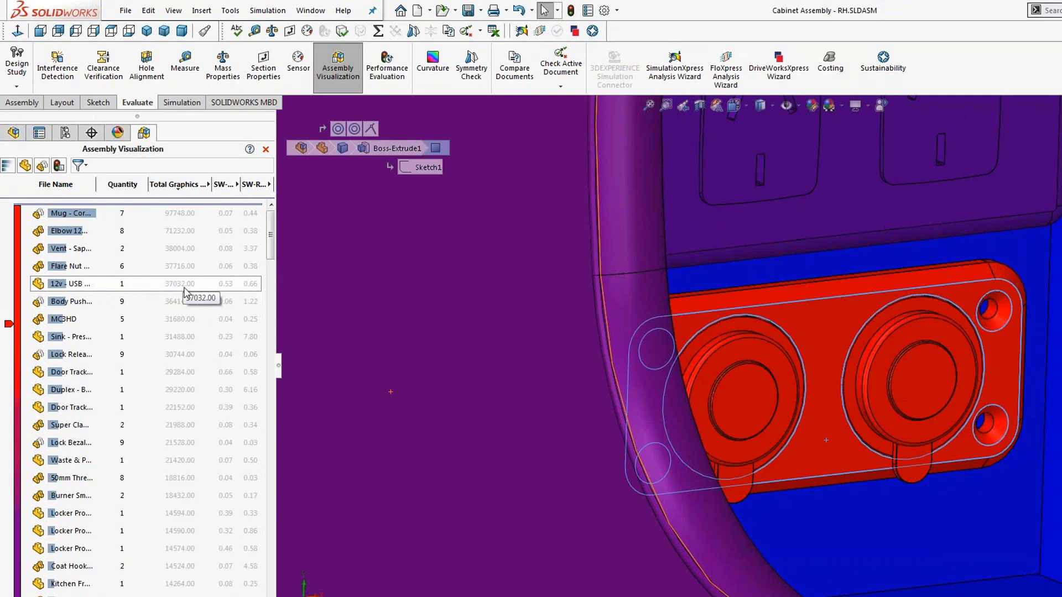
left_click(807, 438)
left_click(879, 333)
left_click(879, 355)
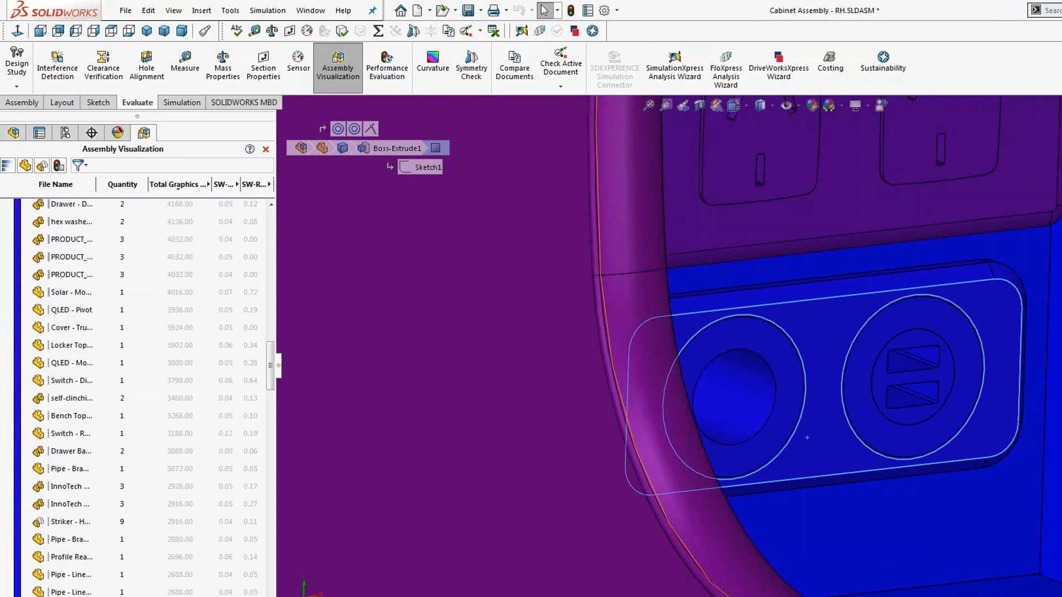
Show the whole assembly in isometric view and turn on Top Level Transparency for Cabinet Assembly - RH
scroll(662, 497, "up", 6)
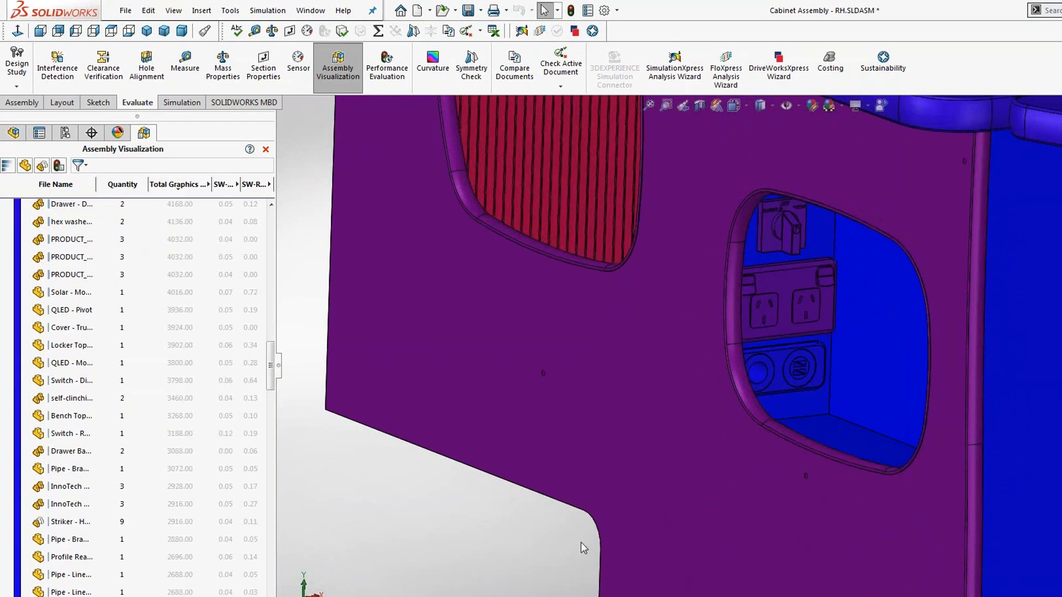
left_click(13, 133)
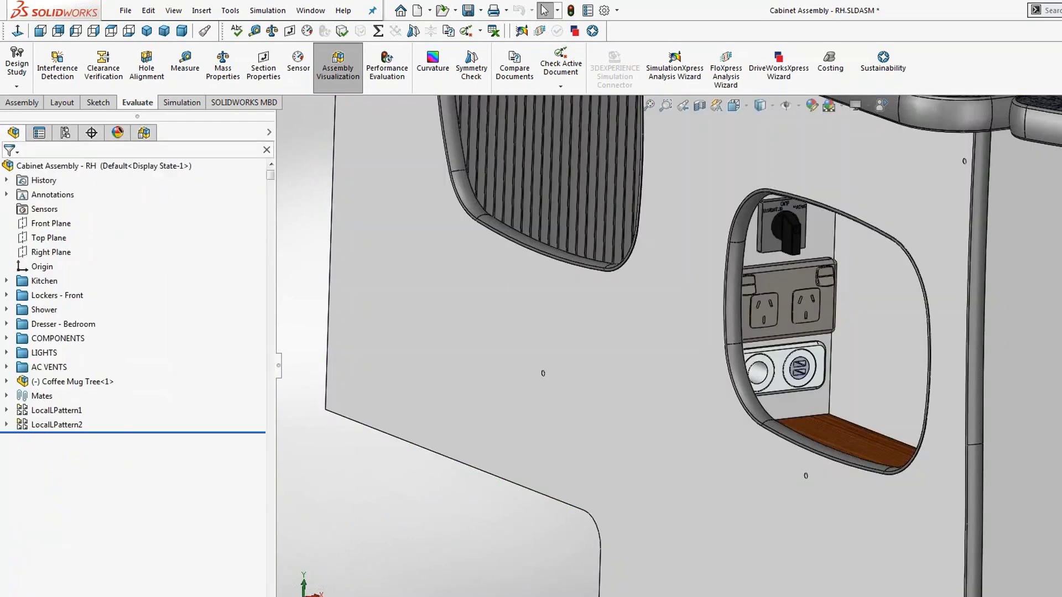
key("space")
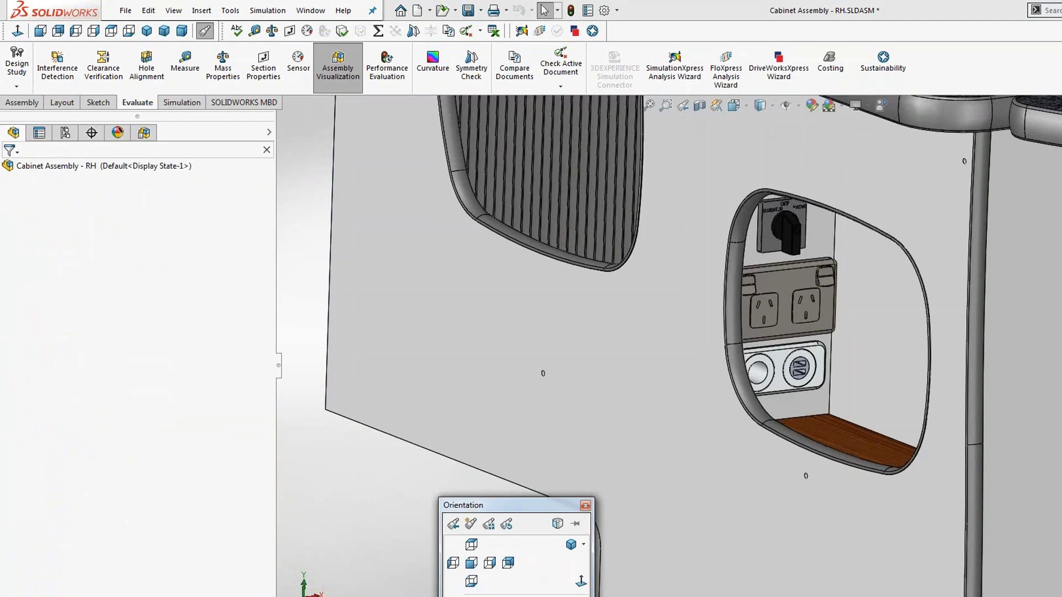
left_click(476, 596)
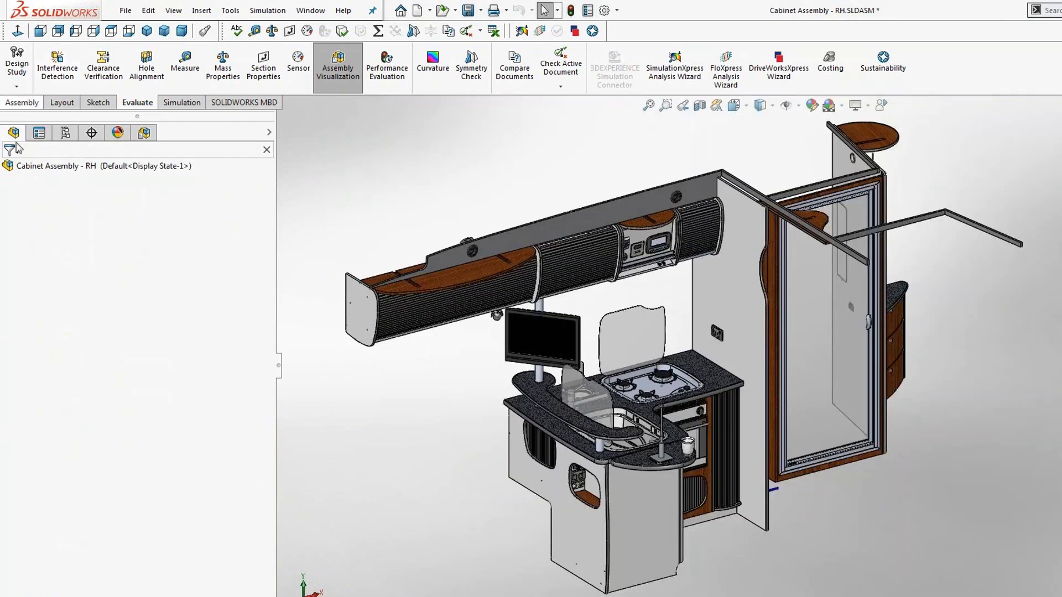
right_click(82, 167)
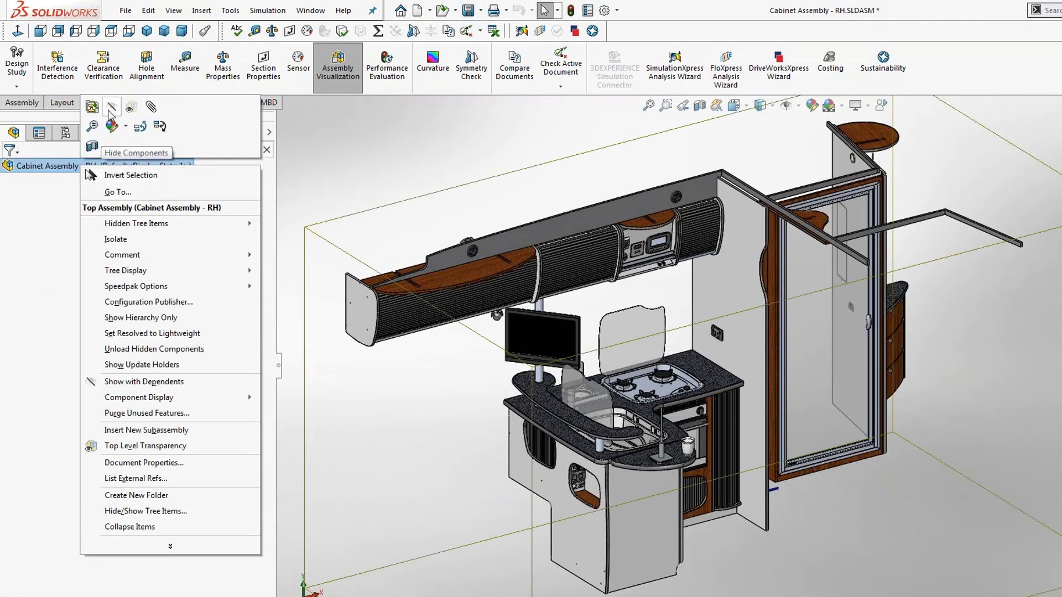
left_click(131, 107)
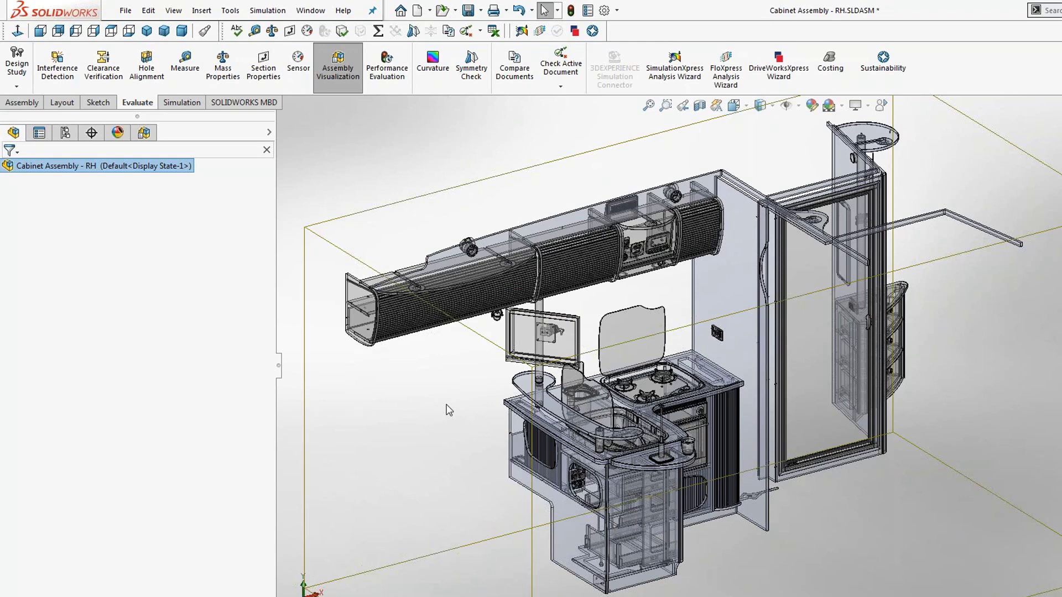
Exit Assembly Visualization and turn off Top Level Transparency for the top assembly
left_click(144, 133)
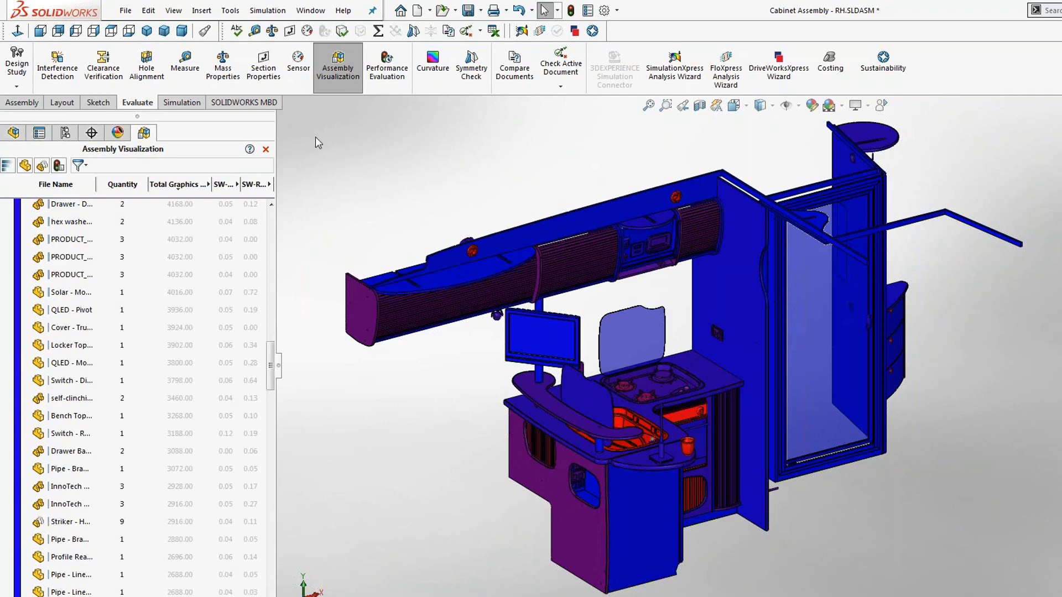
left_click(265, 150)
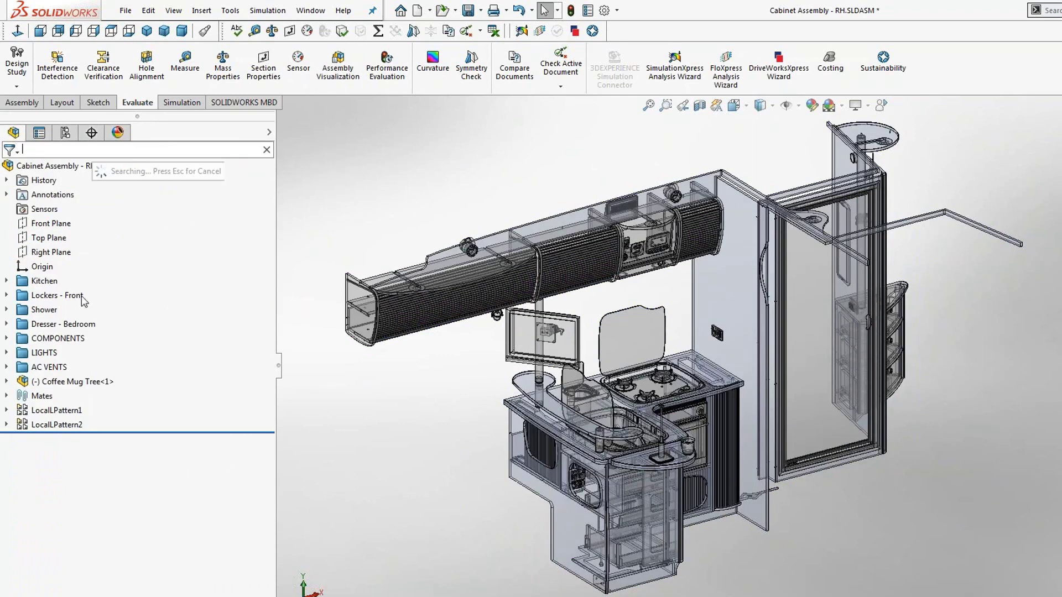
right_click(83, 165)
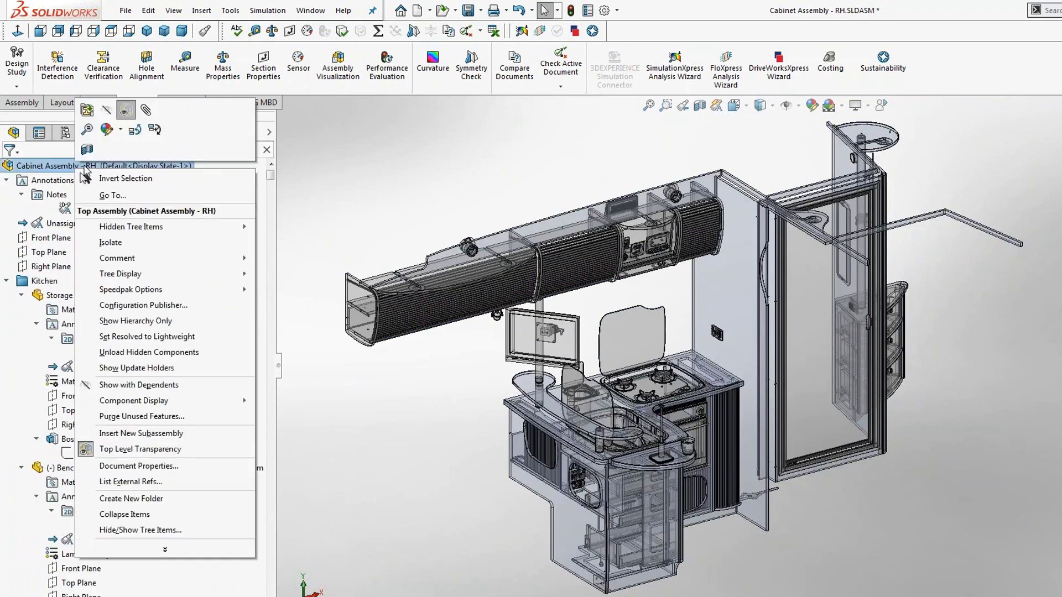
left_click(384, 151)
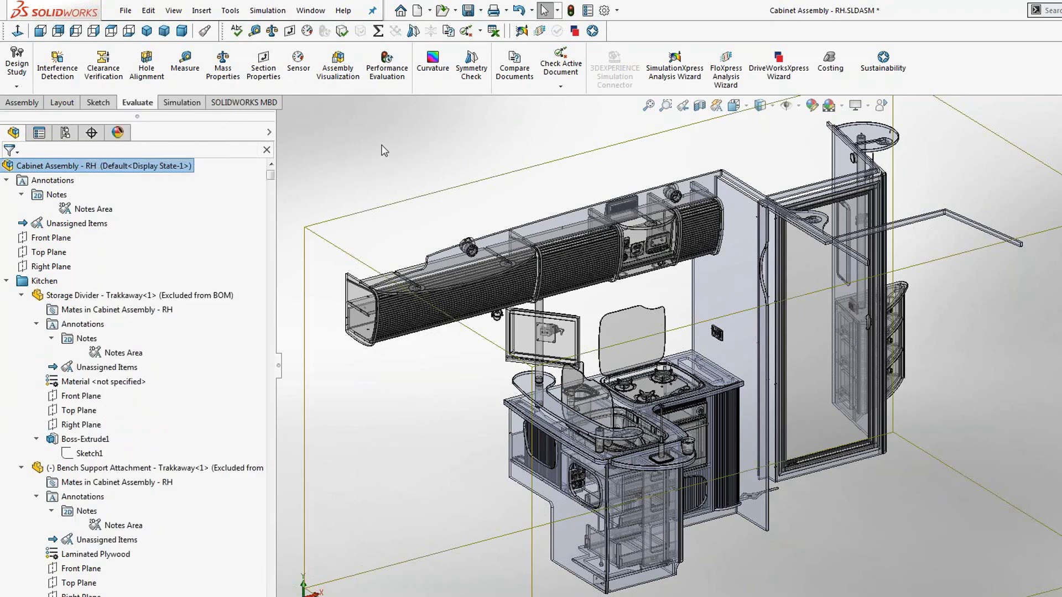
Collapse all expanded annotations, component folders, mates and local patterns under the top assembly in the design tree
left_click(6, 180)
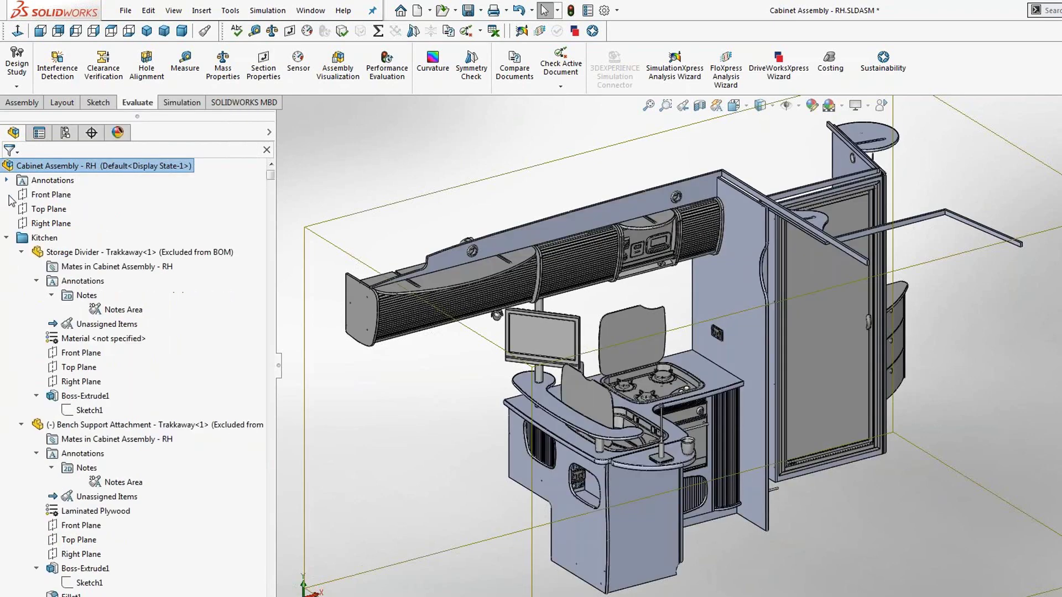
left_click(6, 238)
left_click(6, 253)
left_click(6, 267)
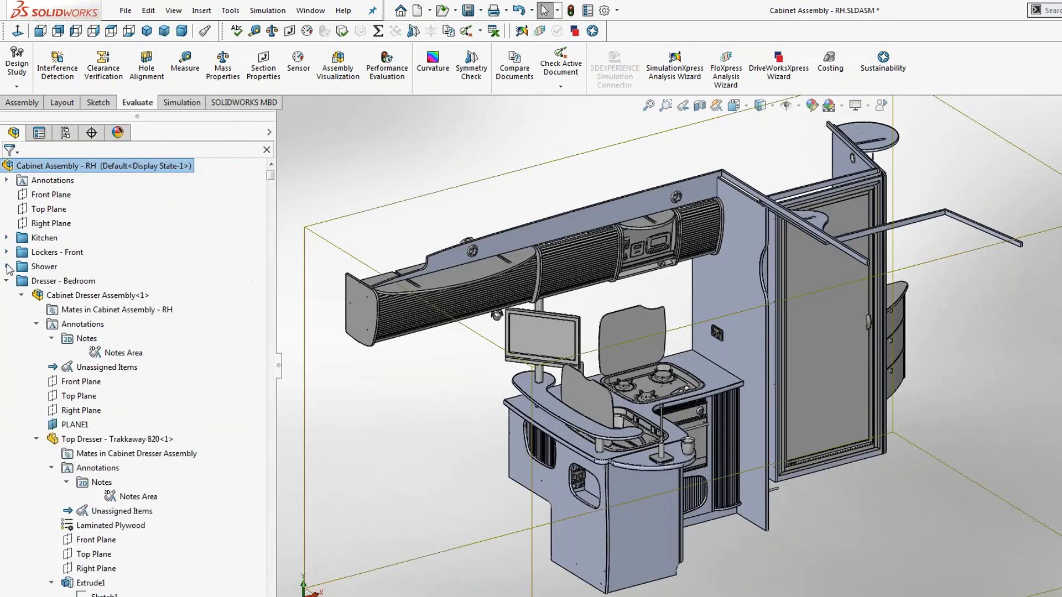
left_click(6, 281)
left_click(6, 295)
left_click(6, 310)
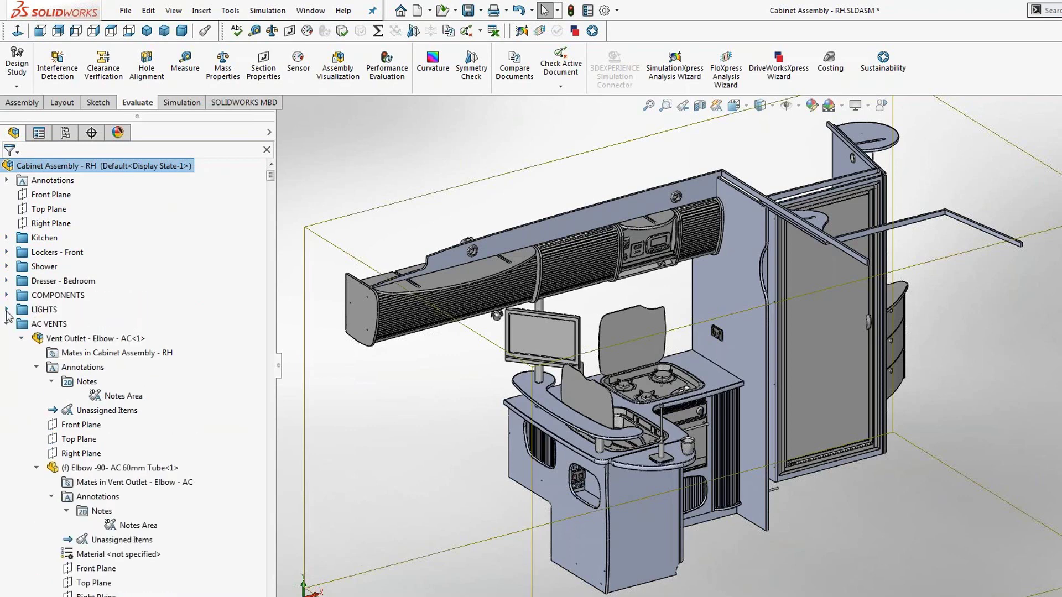
left_click(6, 324)
left_click(6, 338)
left_click(6, 353)
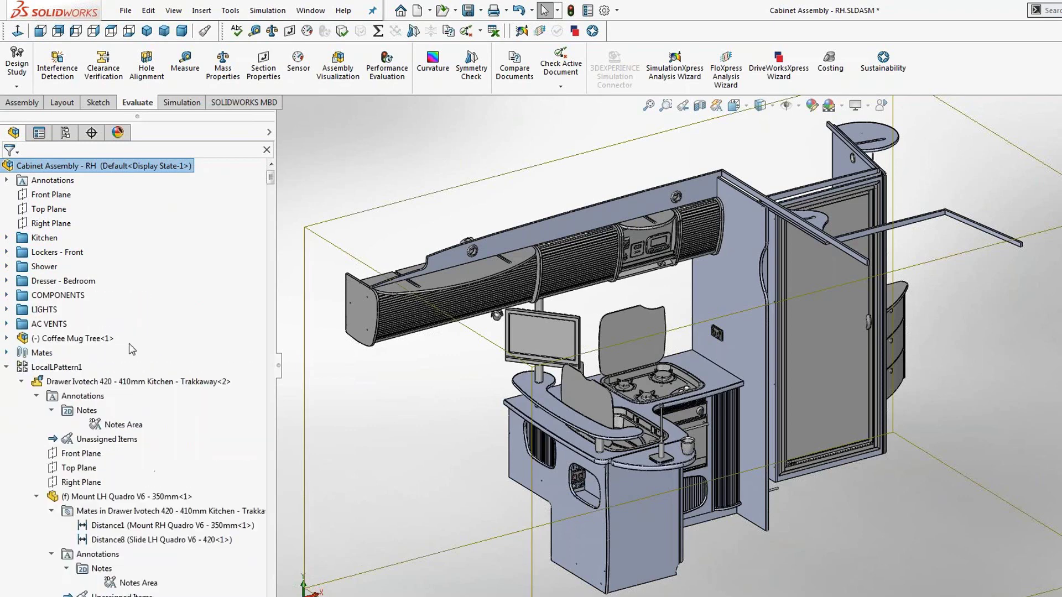
left_click(6, 368)
left_click(7, 381)
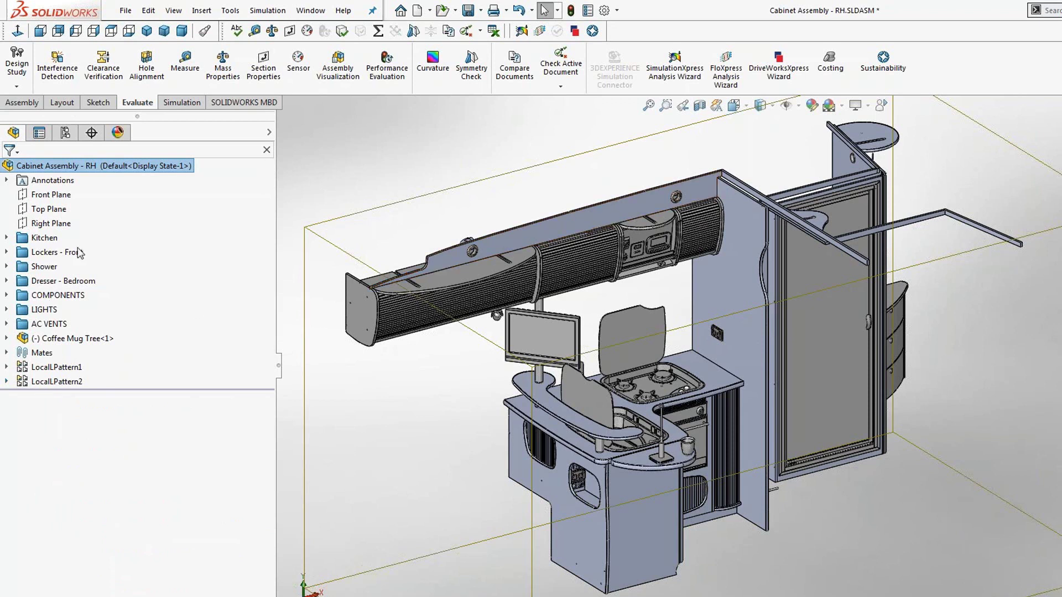
Hide the long bulkhead above the front lockers and the Bathroom Divider Light component
left_click(569, 219)
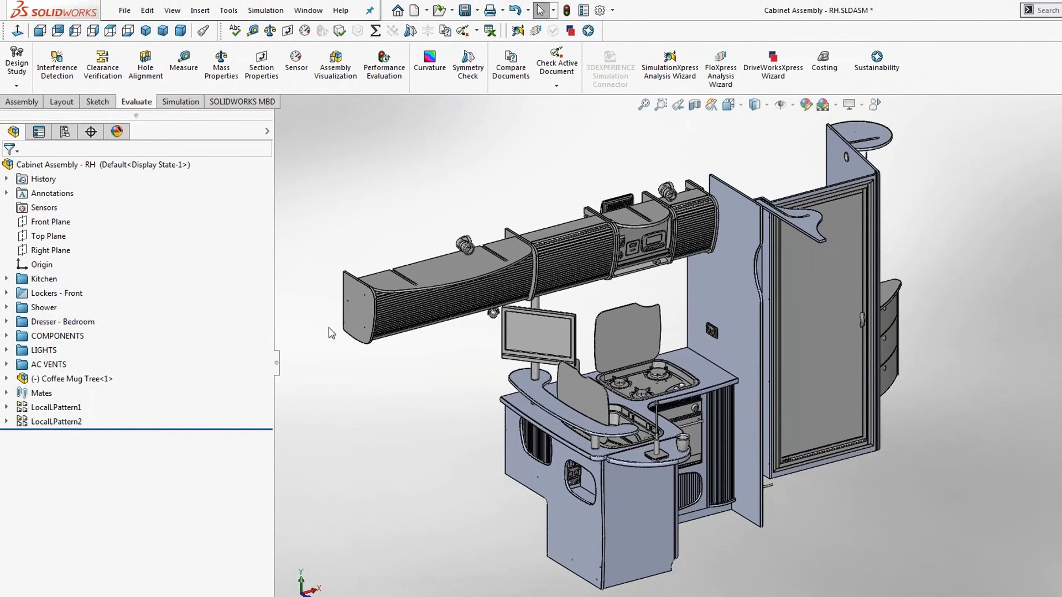
right_click(809, 222)
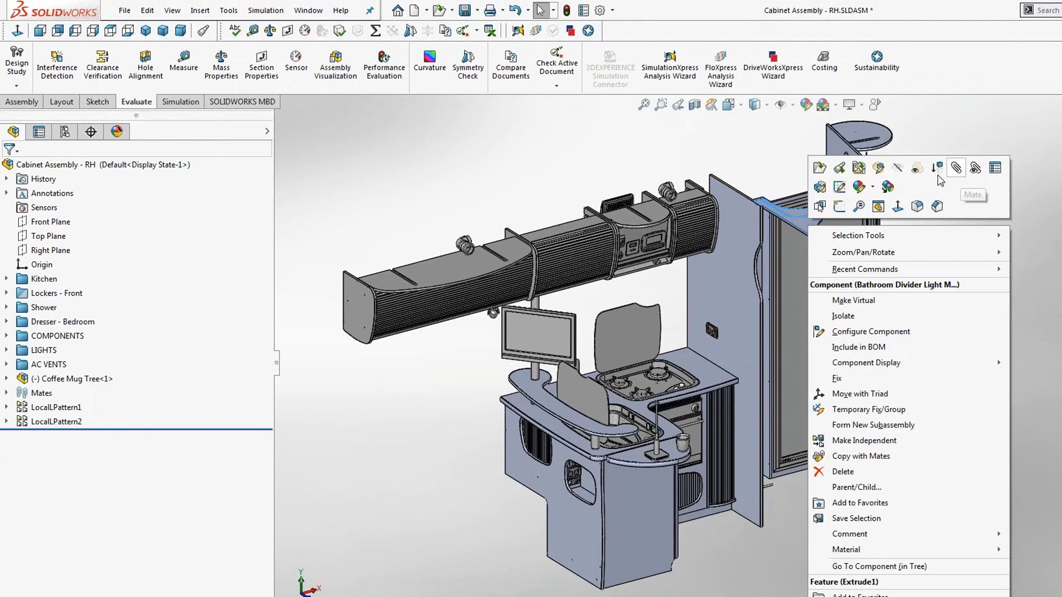
left_click(899, 169)
Hide the Locker Front - Trakkaway component inside the Lockers - Front folder and collapse the folder again
mouse_move(30, 311)
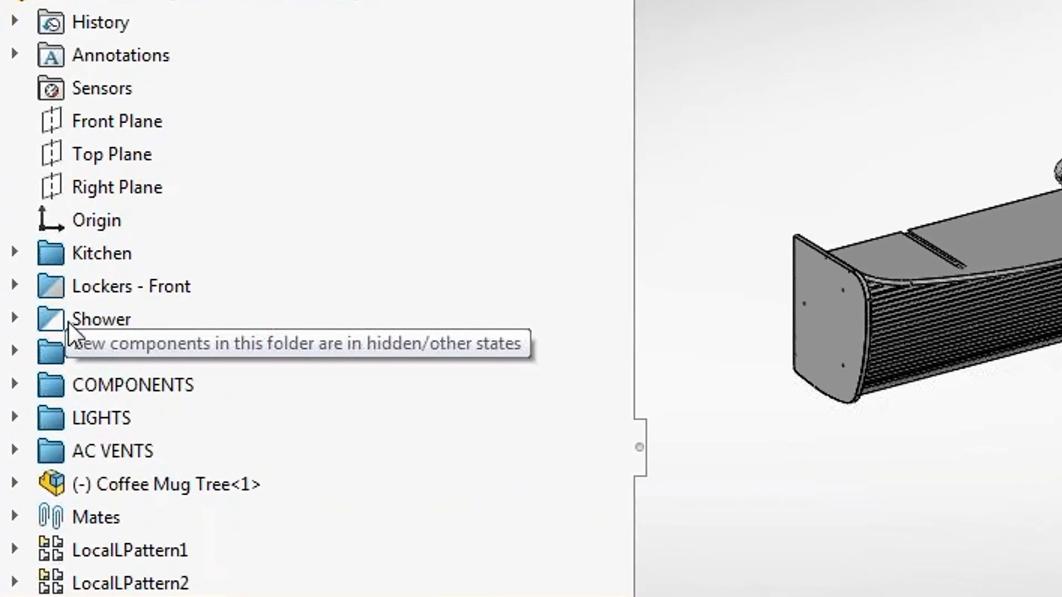
left_click(15, 286)
right_click(188, 348)
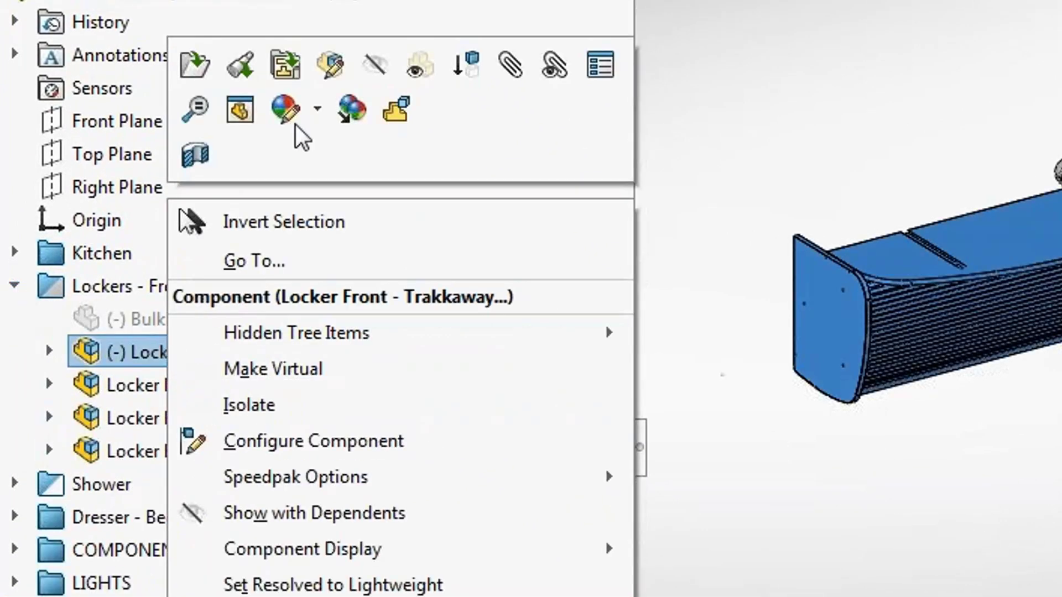
left_click(375, 65)
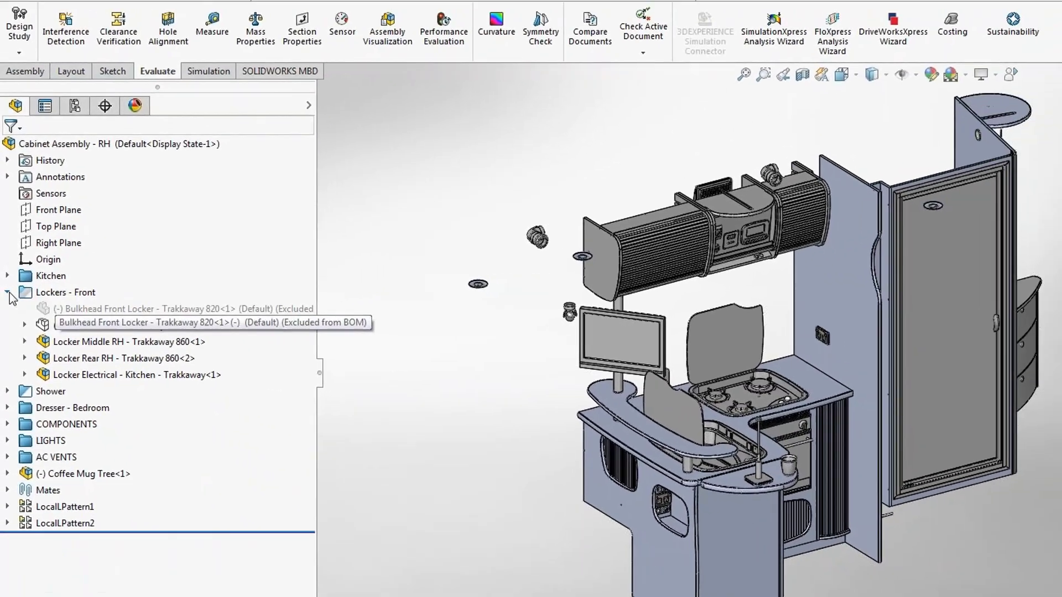
left_click(10, 290)
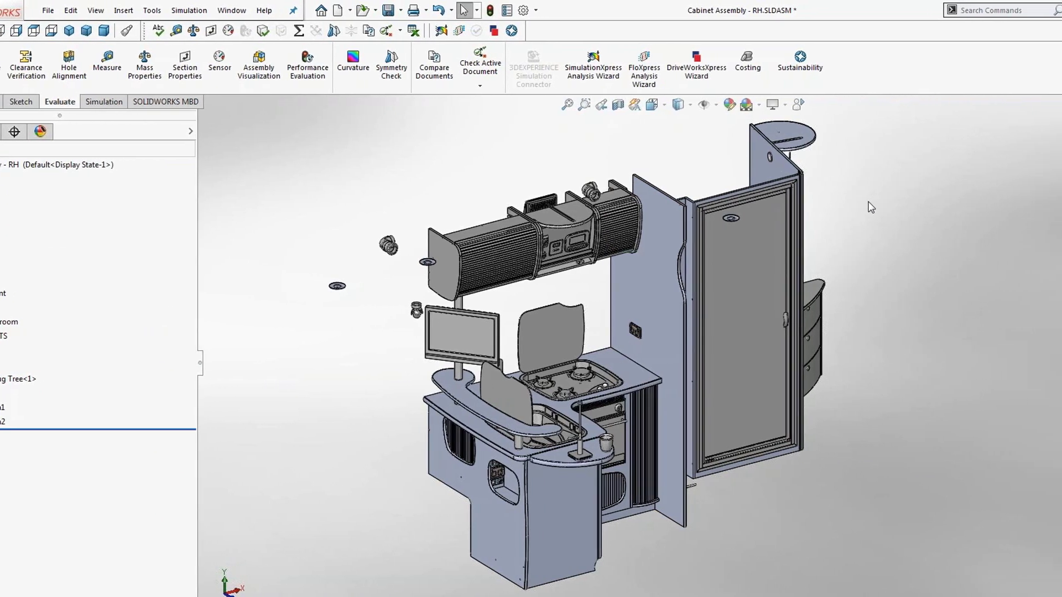
Open the mouse gesture customization and set the number of gestures to 12 Gestures
right_click(781, 75)
left_click(818, 118)
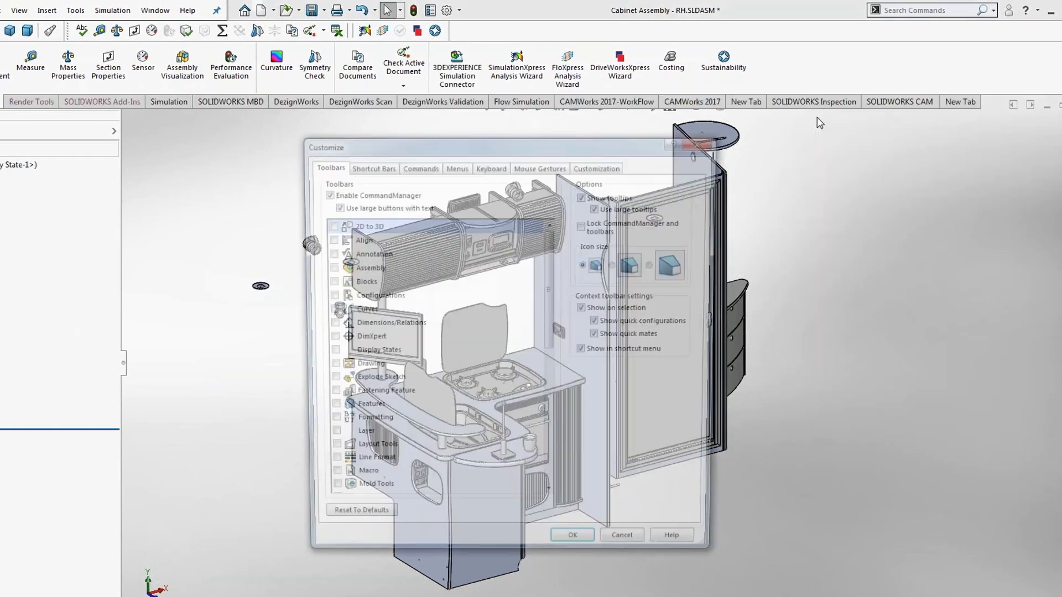
left_click(552, 168)
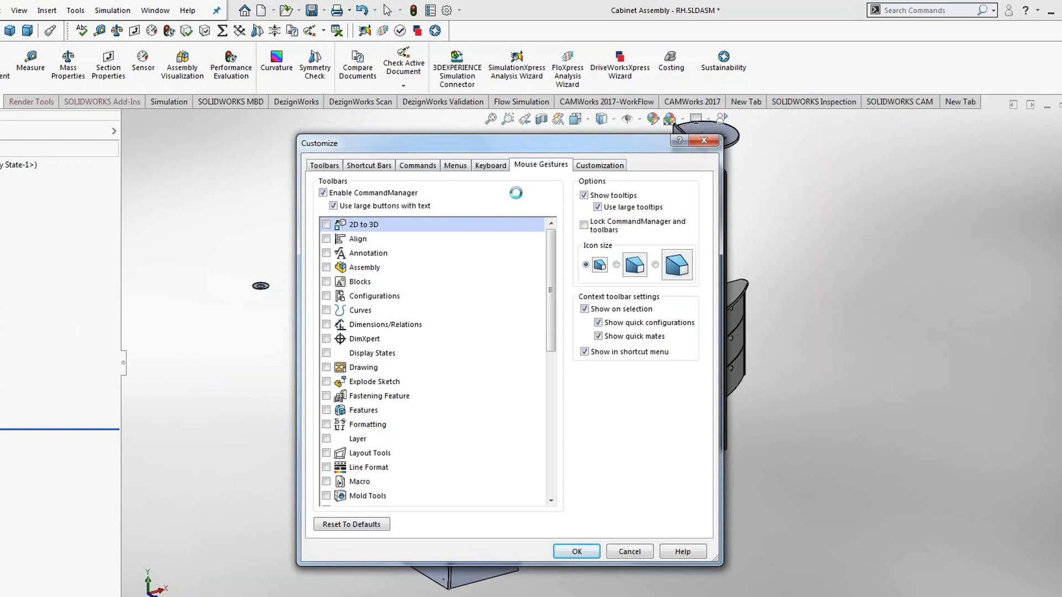
left_click(617, 210)
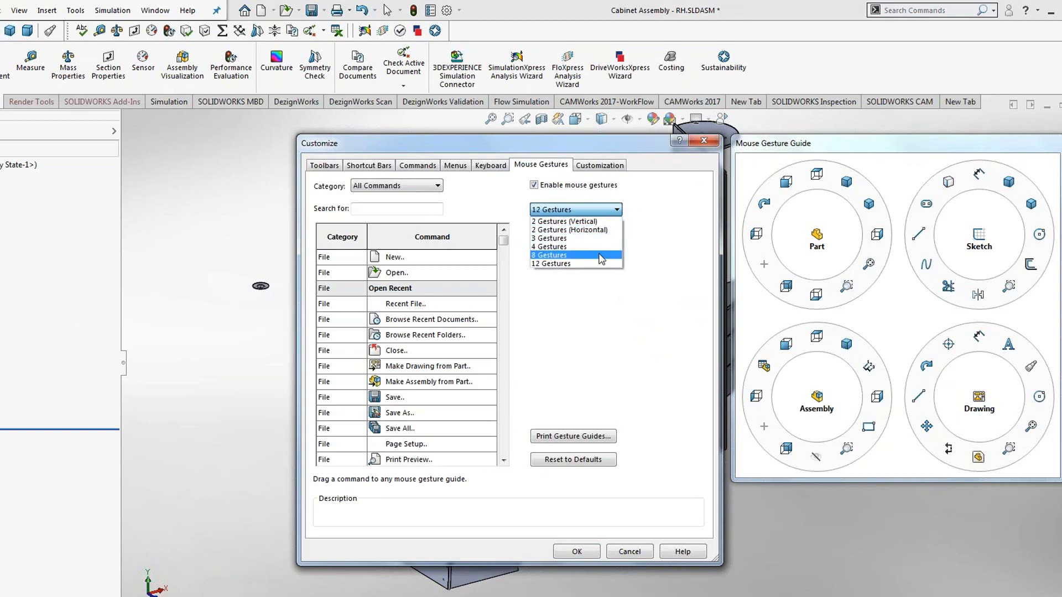
left_click(588, 264)
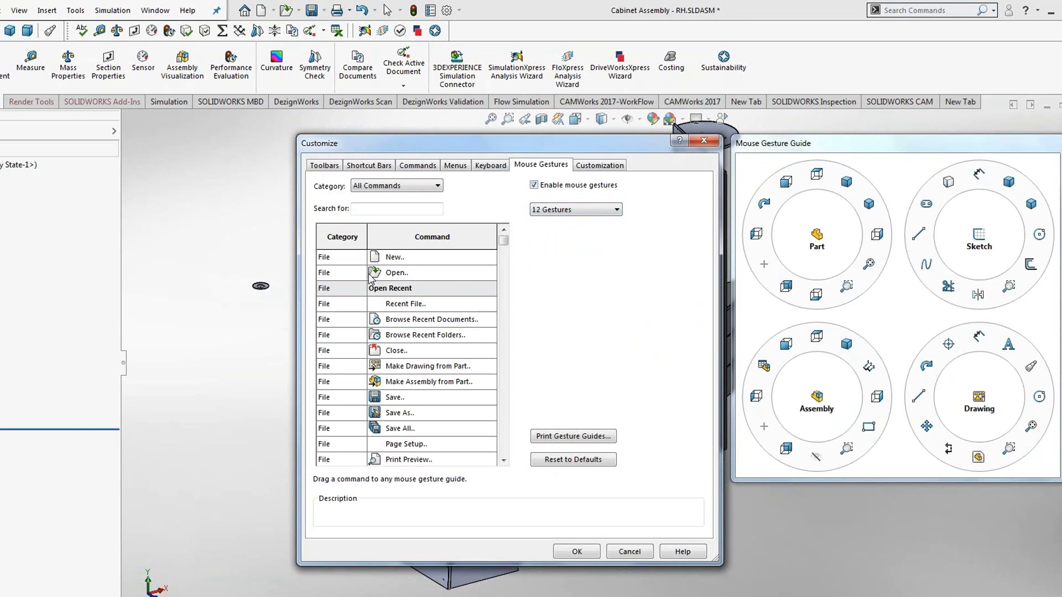
Assign the Open command to the empty slots in the Part and Assembly gesture guides and accept the customization
left_click_drag(380, 275, 769, 430)
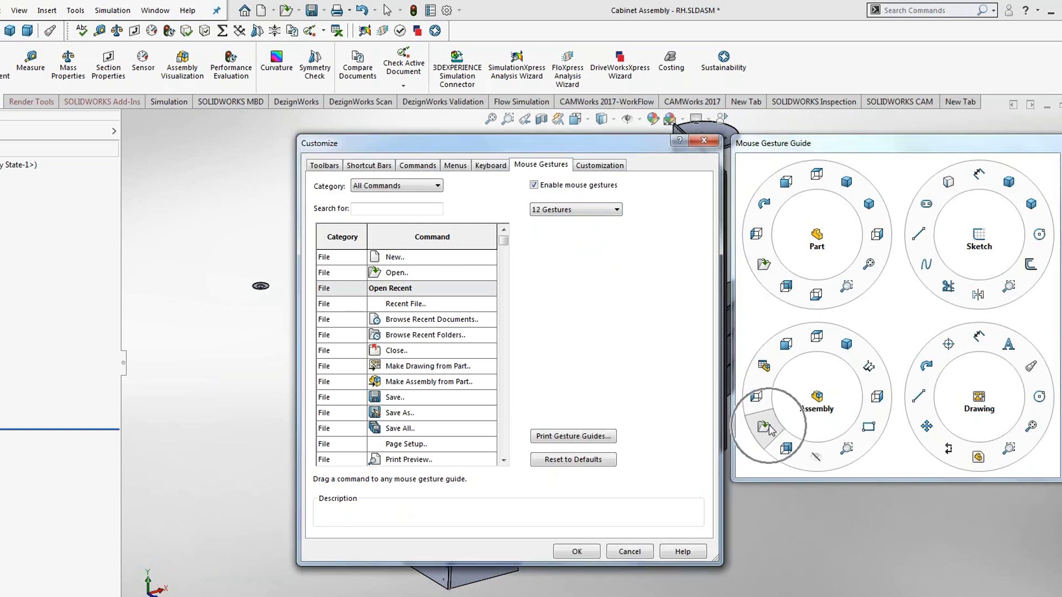
left_click(576, 437)
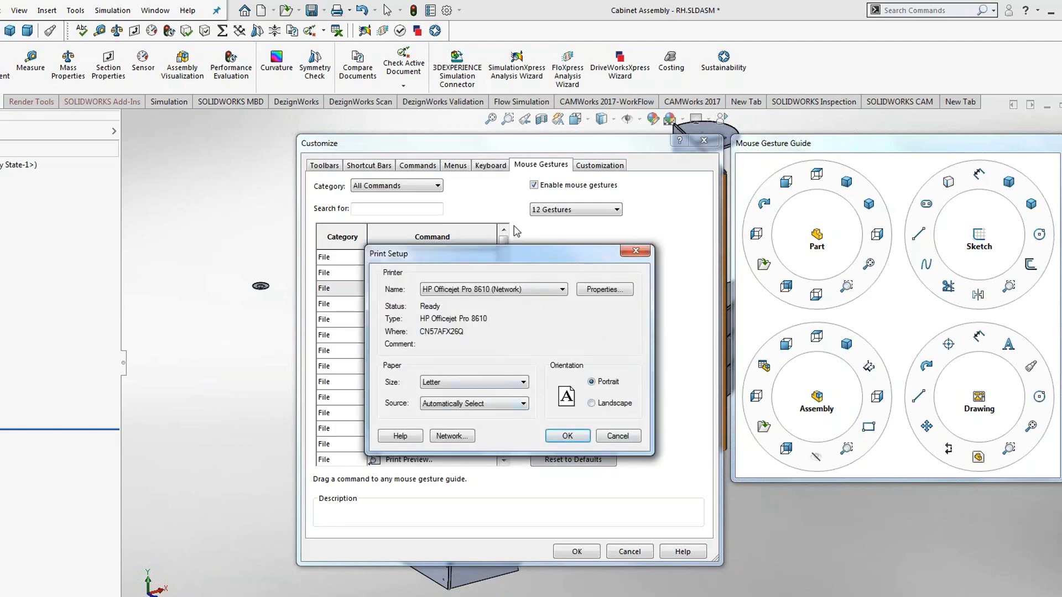
left_click(618, 436)
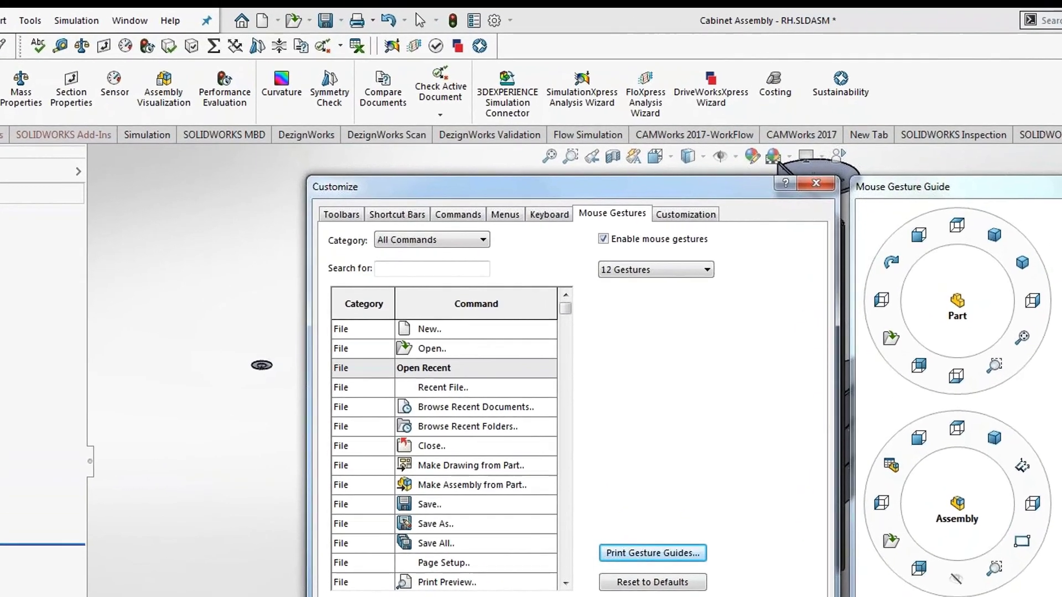
left_click(691, 596)
Show the electrical locker's control panel from the front, box-select the two fixtures beside the 13.6 display and clear the selection
right_click_drag(968, 359, 974, 462)
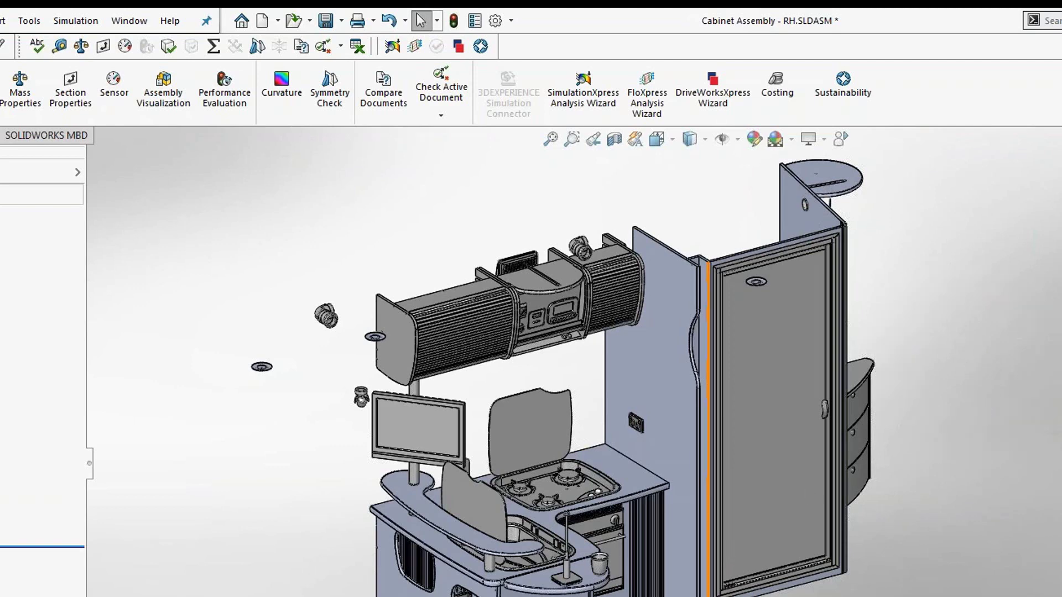
key("space")
left_click(498, 350)
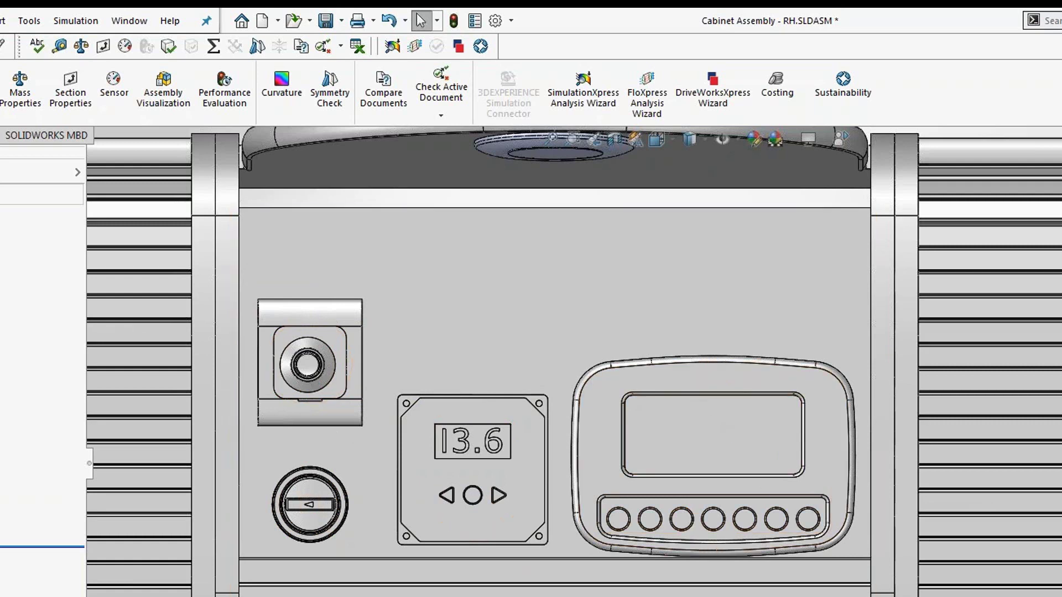
left_click_drag(223, 596, 383, 274)
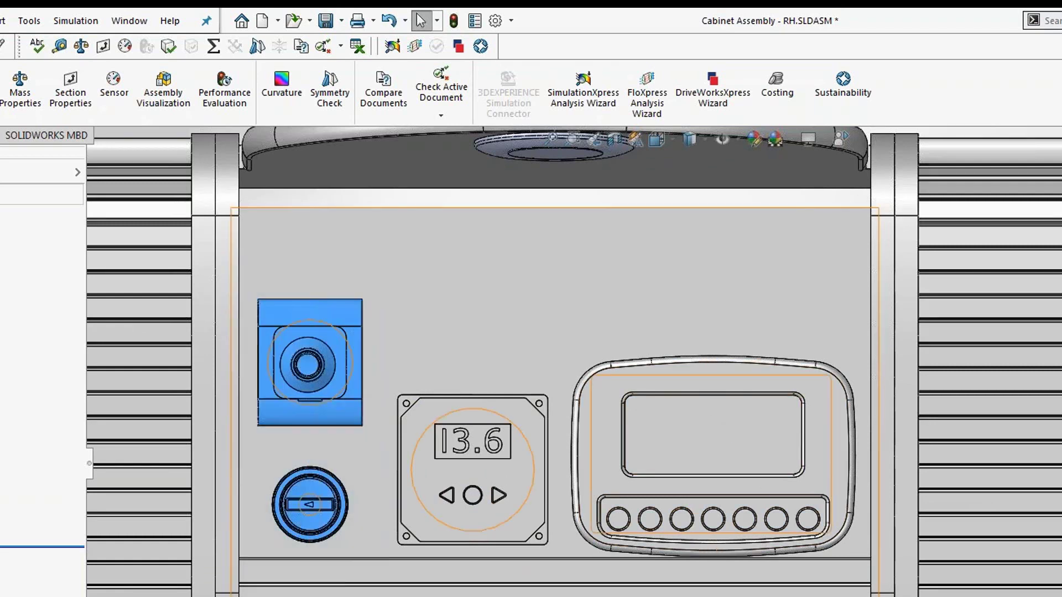
key("Escape")
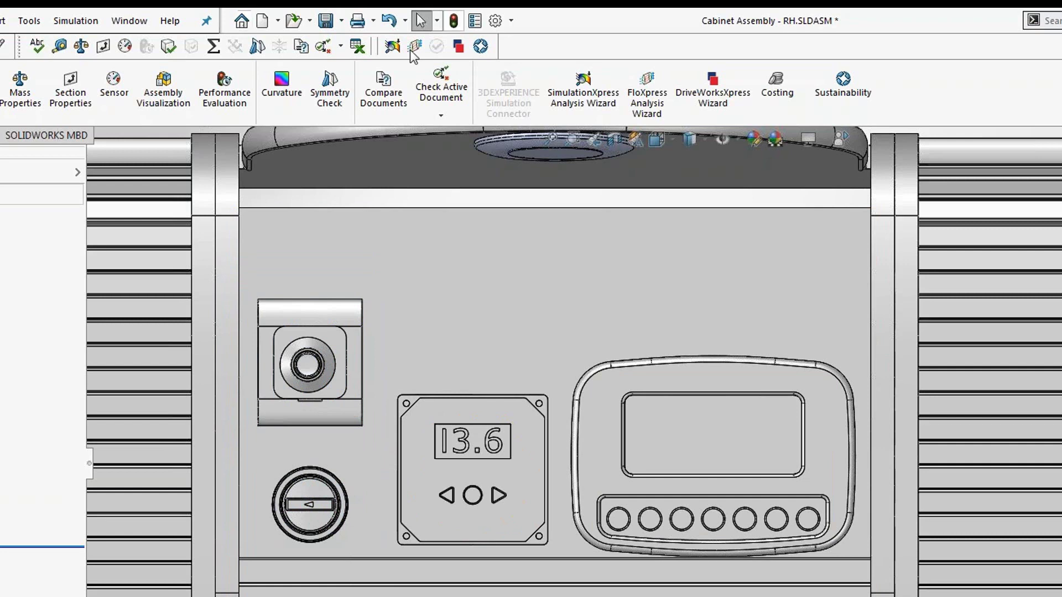
Turn on Select over Geometry and box-select the two fixtures beside the 13.6 display plus the large display unit with seven buttons
left_click(437, 21)
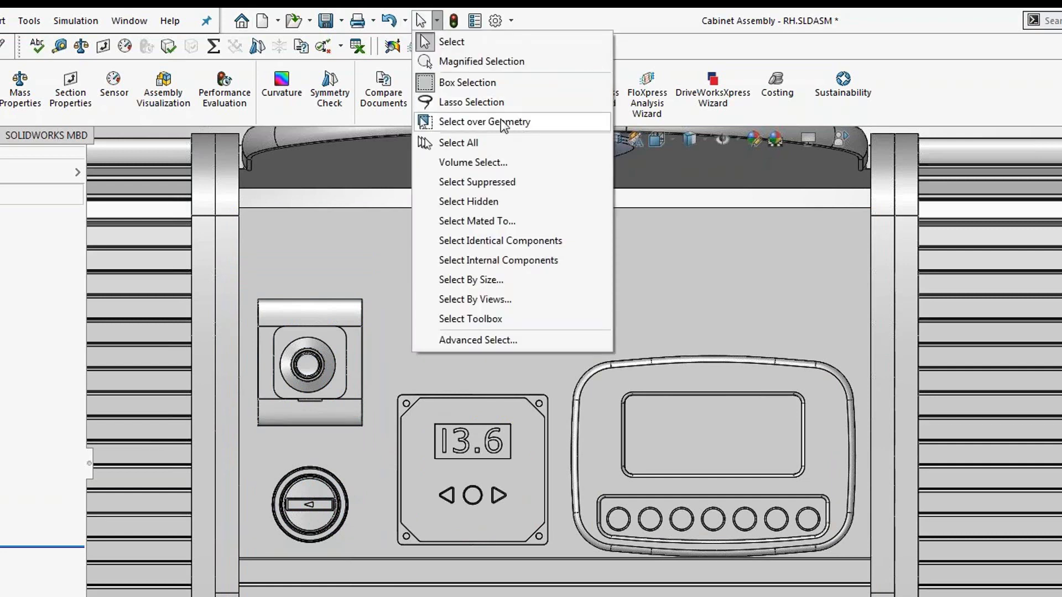
left_click(502, 123)
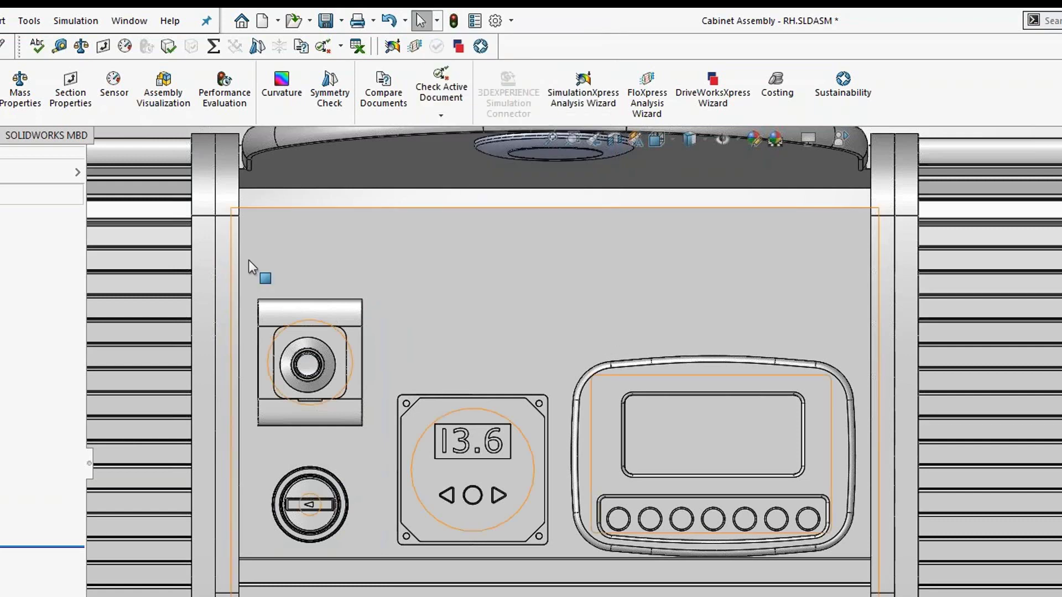
left_click_drag(243, 245, 386, 596)
left_click_drag(560, 303, 865, 596)
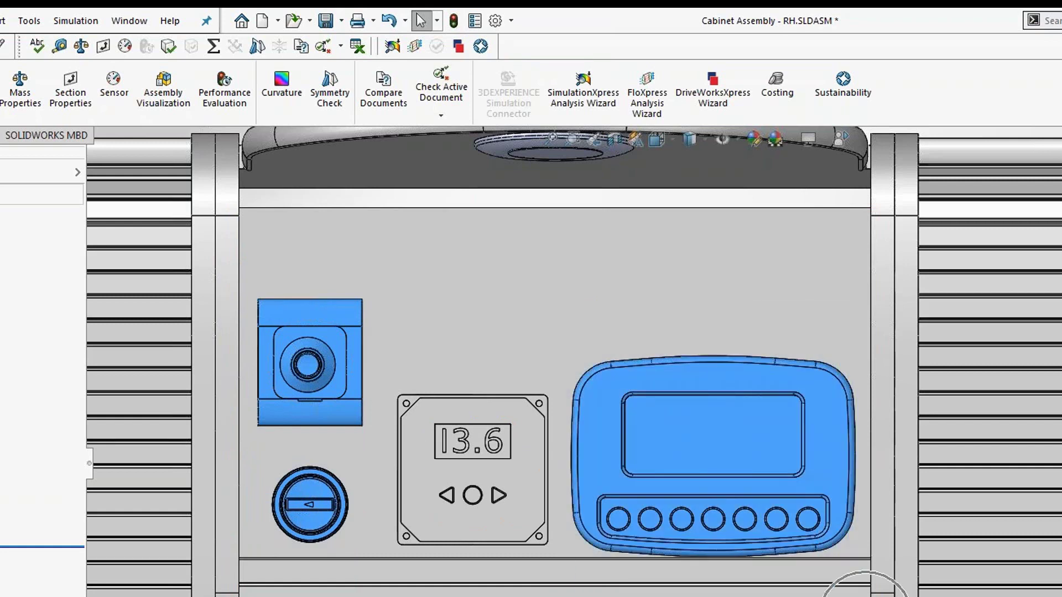
scroll(612, 583, "down", 5)
middle_click_drag(635, 567, 566, 596)
right_click_drag(565, 596, 566, 596)
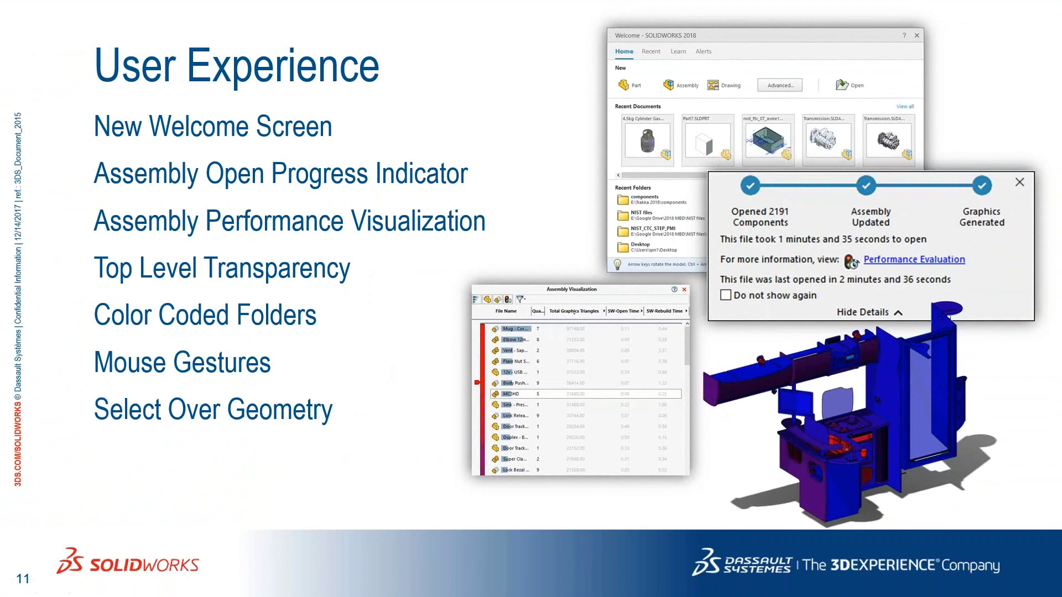
key("Right")
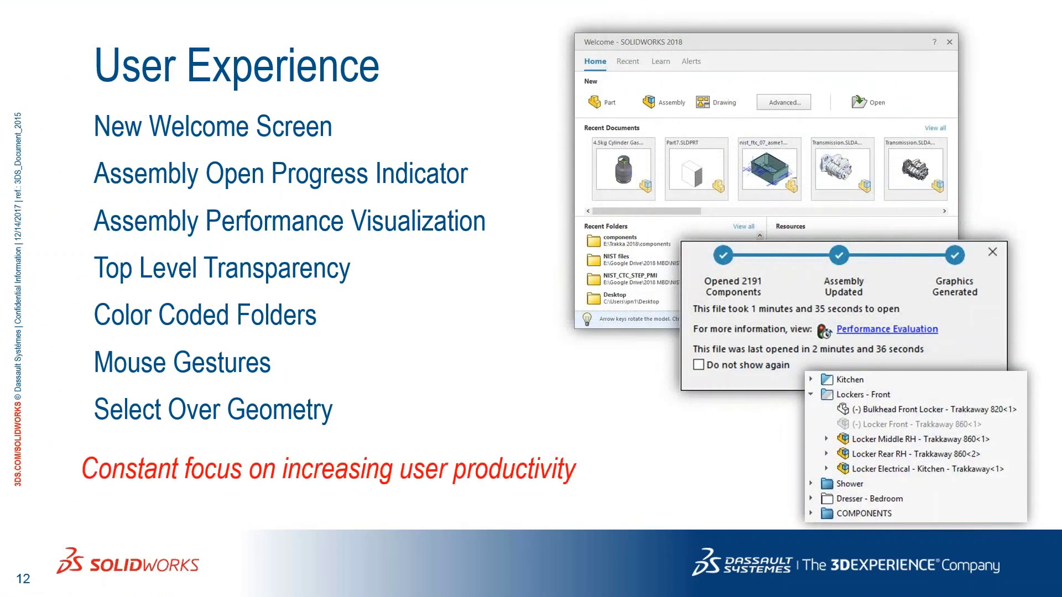
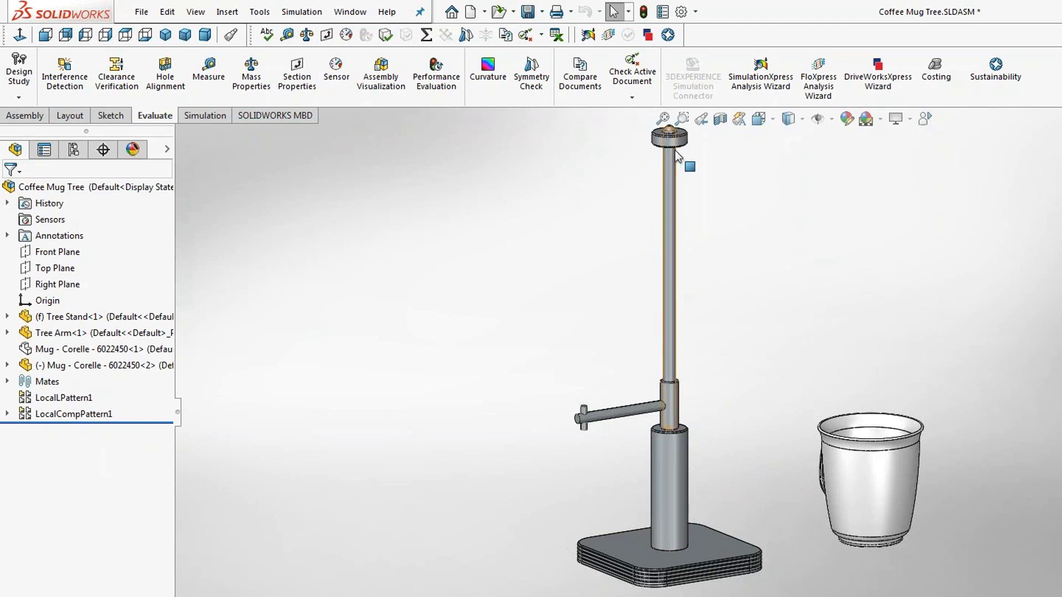
Edit the Tree Arm linear pattern in Coffee Mug Tree and set its Direction 1 instance count to 6
left_click(37, 396)
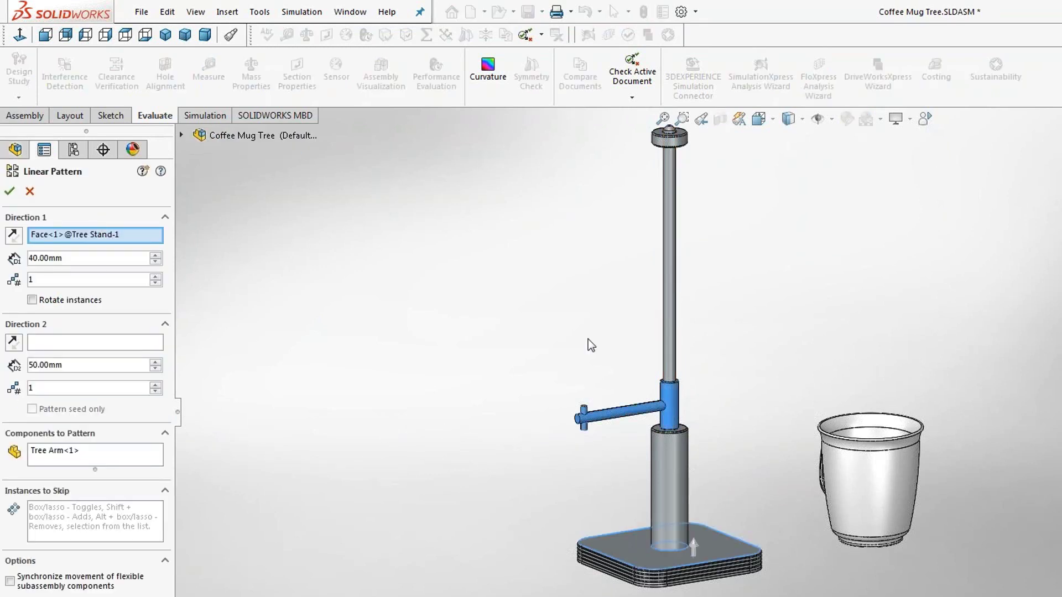
left_click(155, 276)
left_click(155, 276)
left_click(155, 276)
left_click(155, 276)
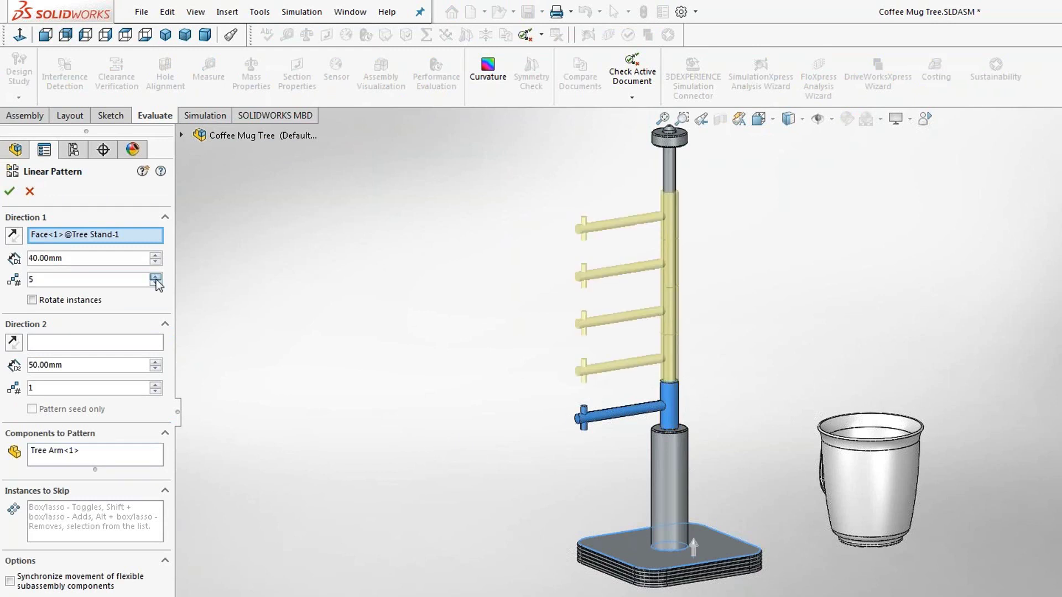
left_click(155, 276)
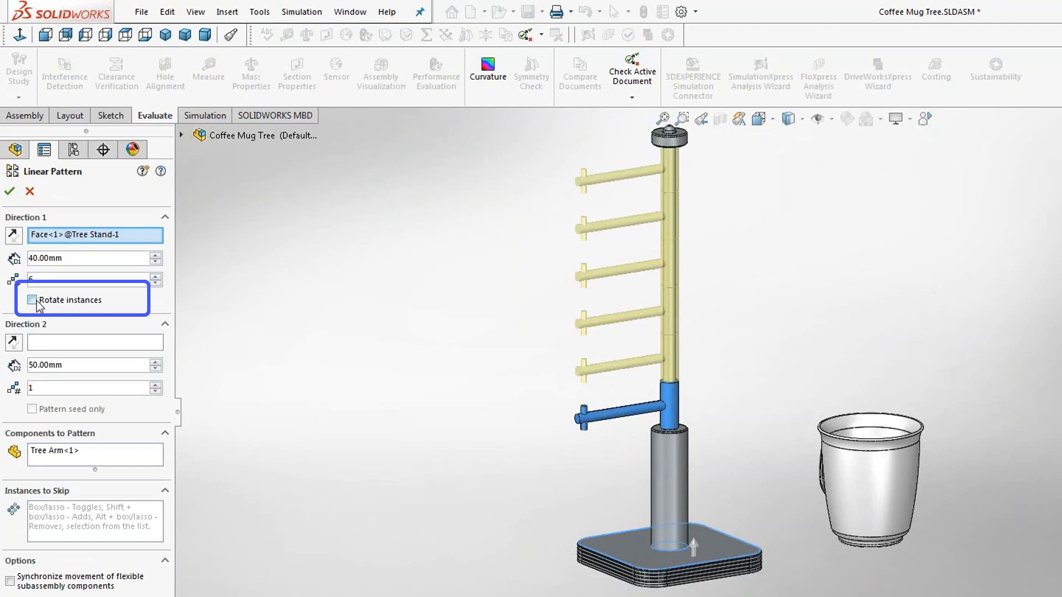
Rotate the pattern instances about the Tree Stand's cylindrical face at an angle of 120 degrees and accept the pattern
left_click(40, 301)
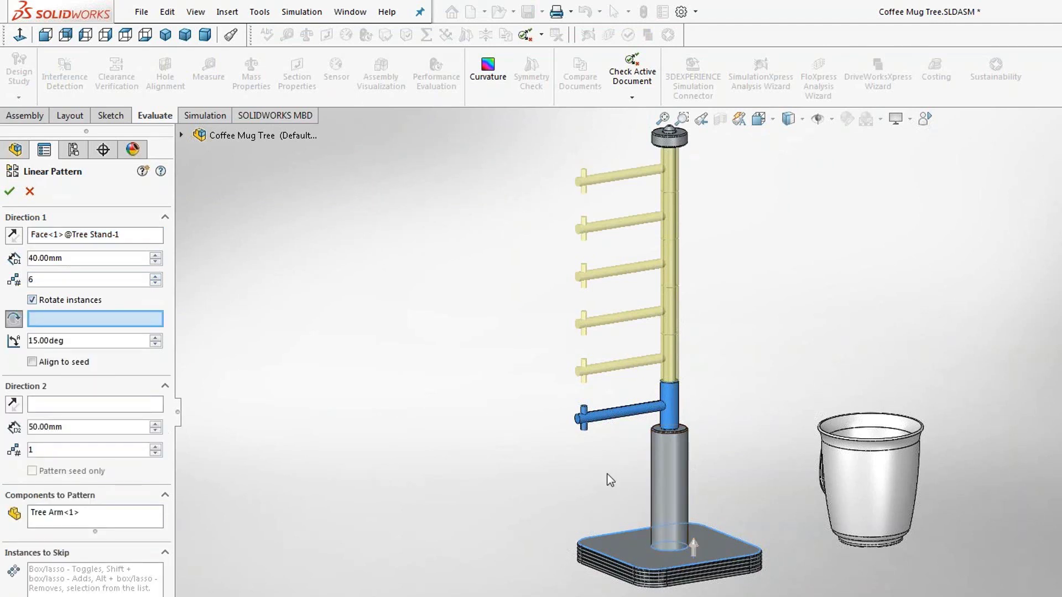
left_click(671, 466)
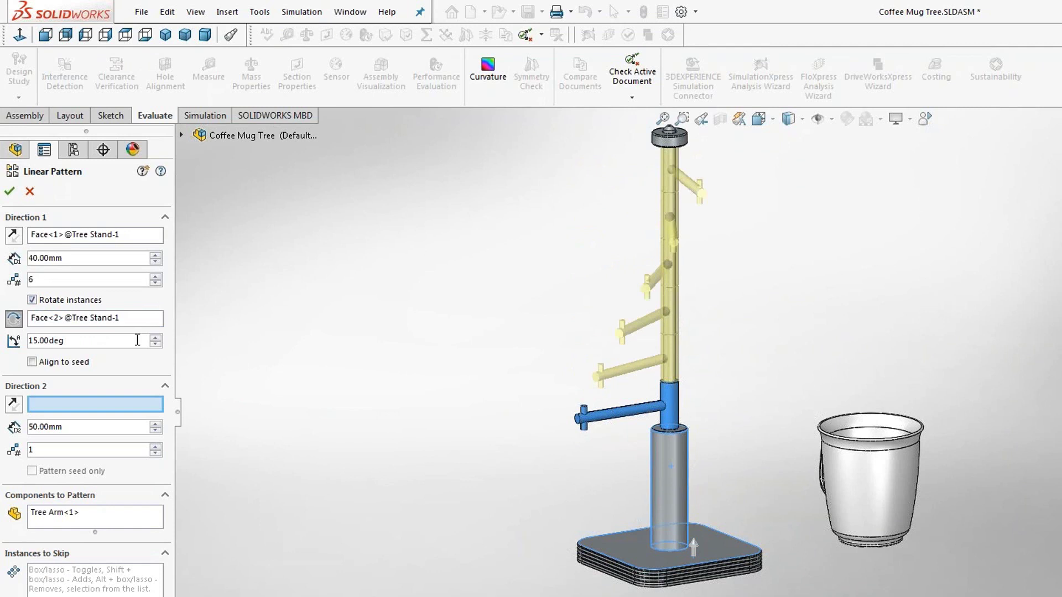
left_click(156, 338)
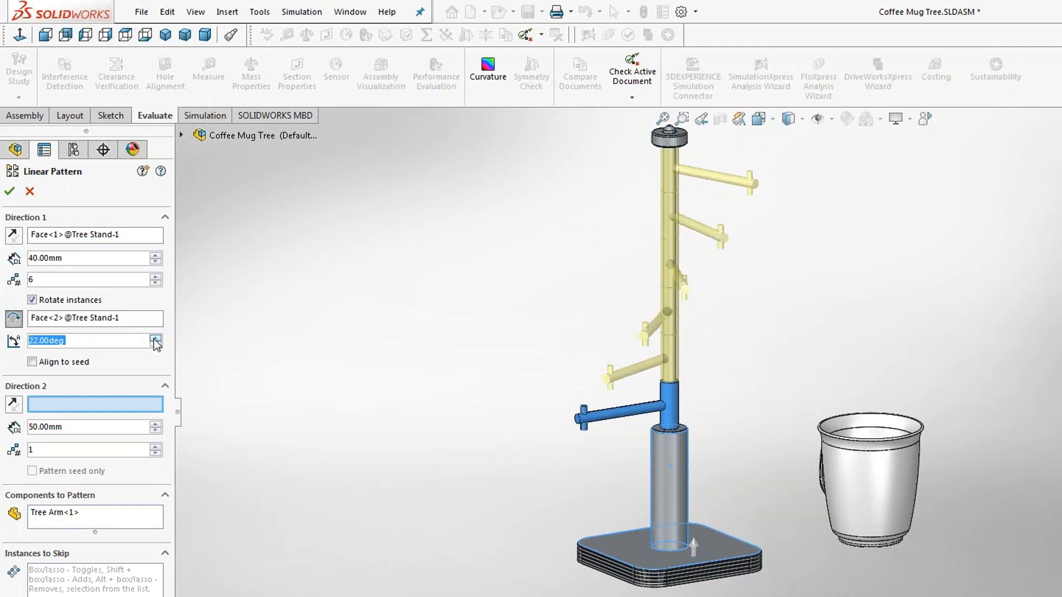
type("120")
key("Return")
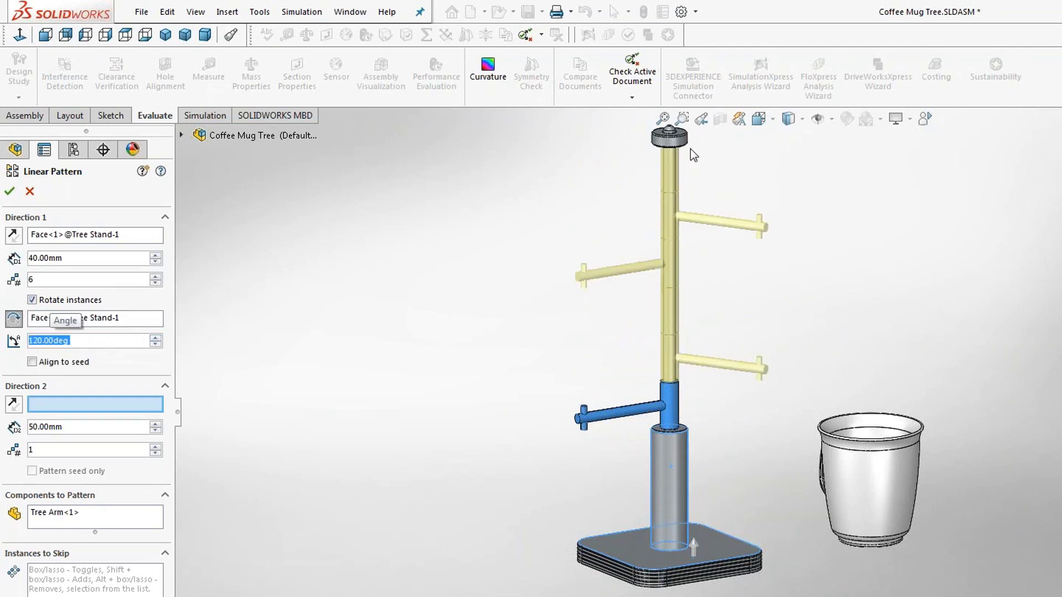
left_click(10, 192)
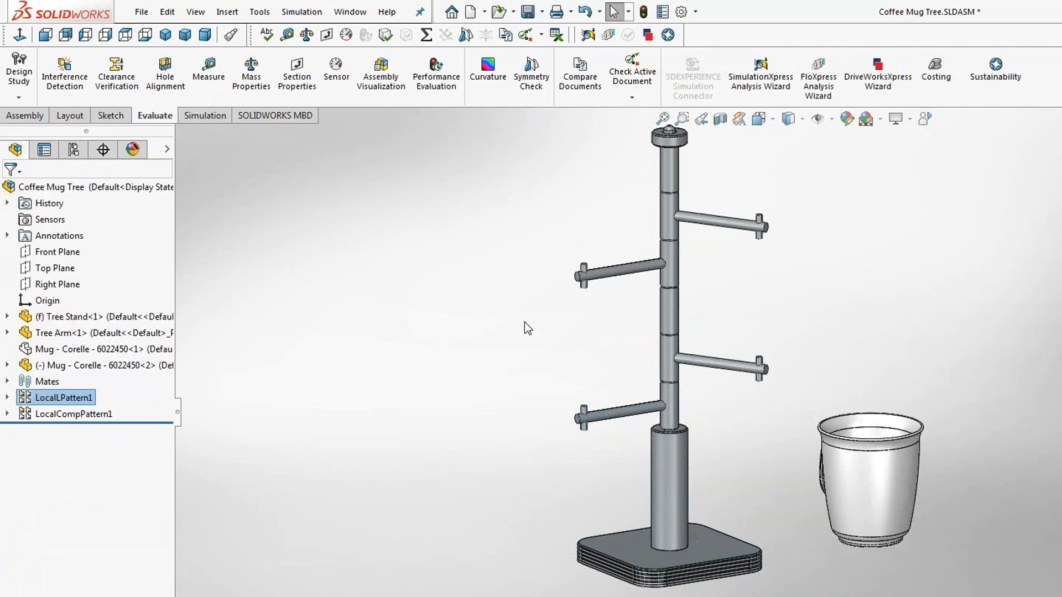
left_click(451, 298)
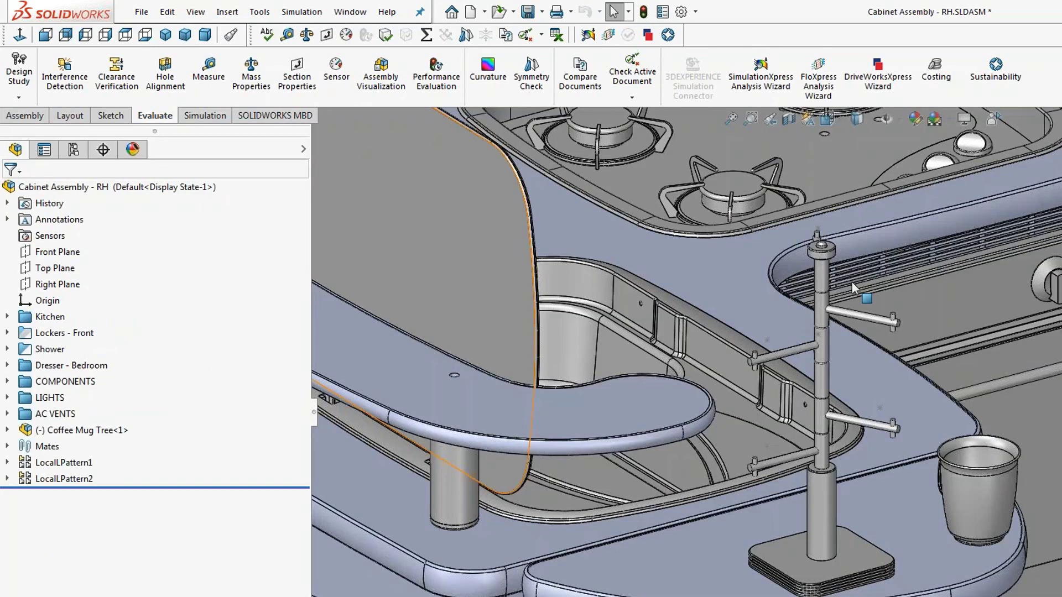
Open the stove's parent subassembly, SpinFlo - Topline - Hob, from the cabinet assembly
scroll(766, 188, "down", 3)
right_click(772, 207)
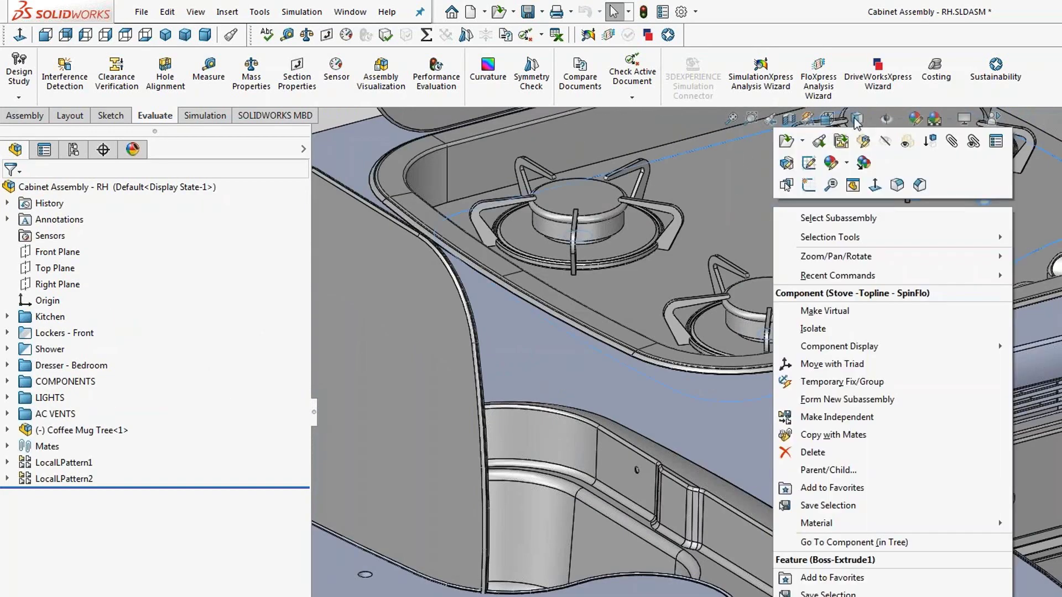
left_click(803, 145)
left_click(810, 158)
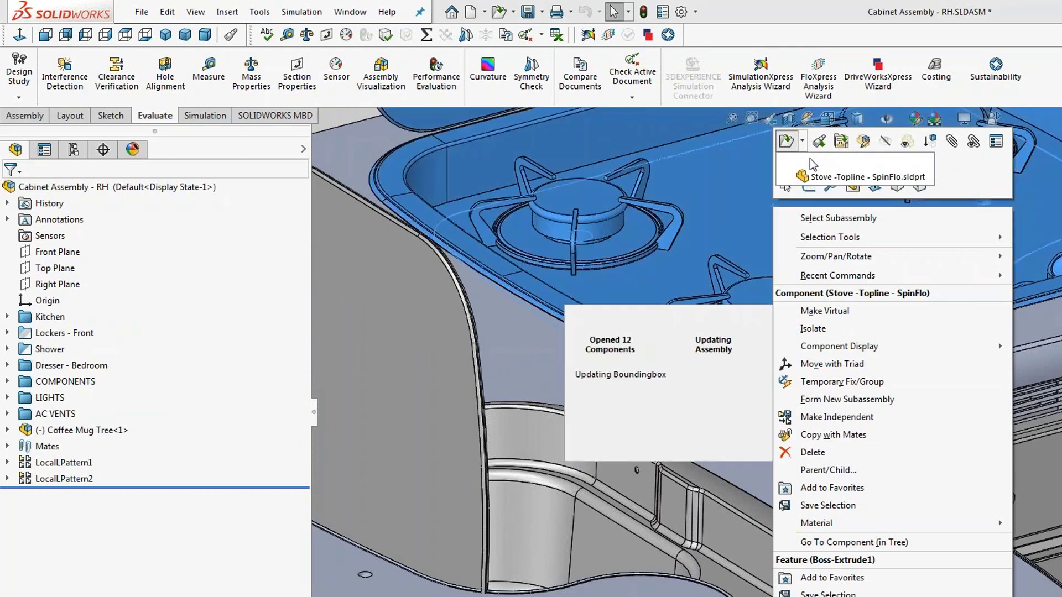
Start a mate and temporarily hide the large burner's top and inner faces and the stove-top face beneath it
scroll(611, 393, "down", 6)
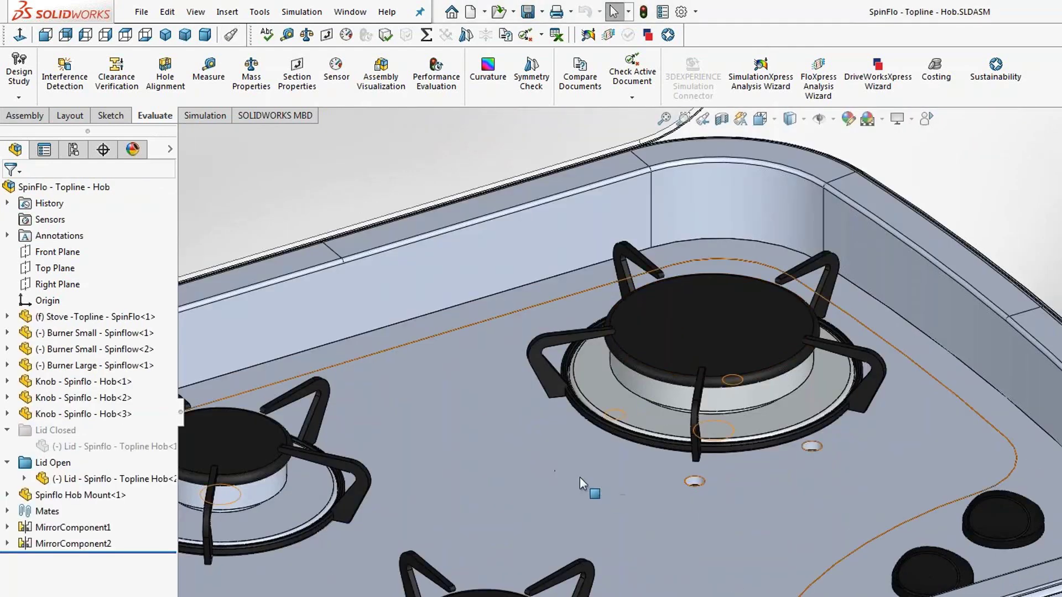
left_click(609, 480)
left_click(622, 509)
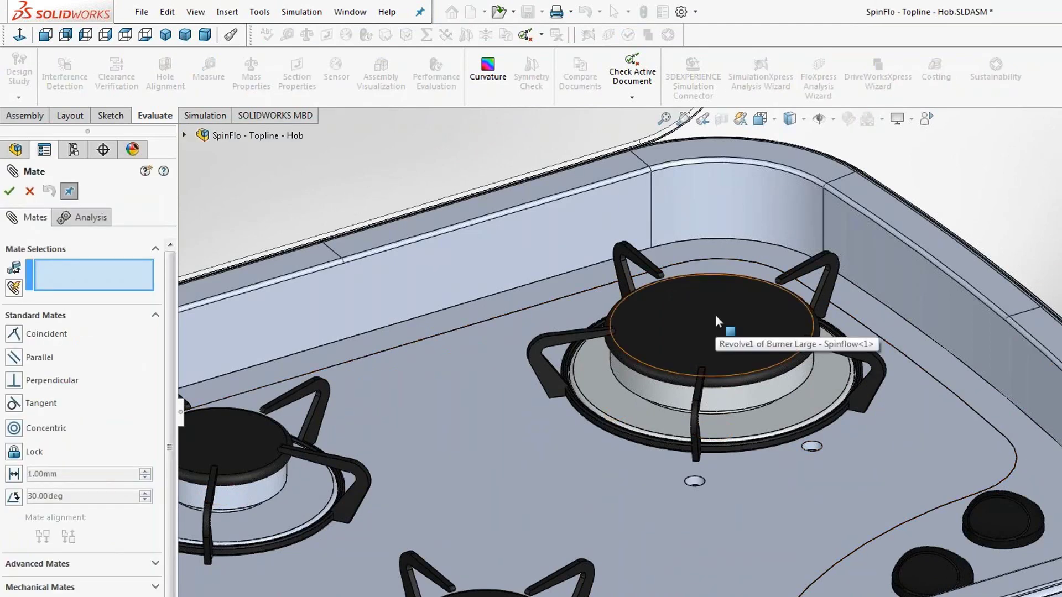
key("alt")
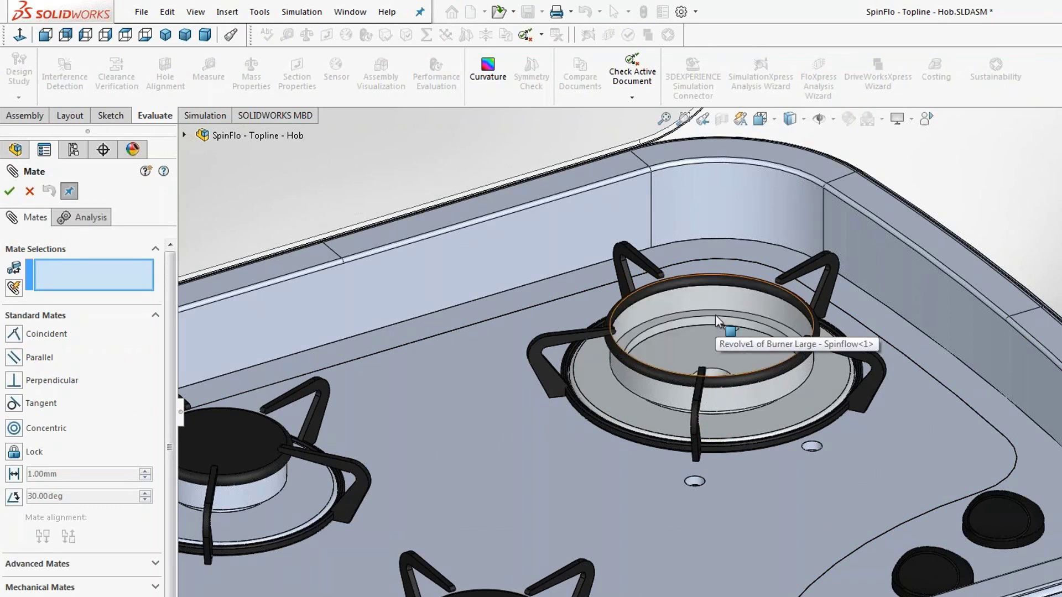
key("alt")
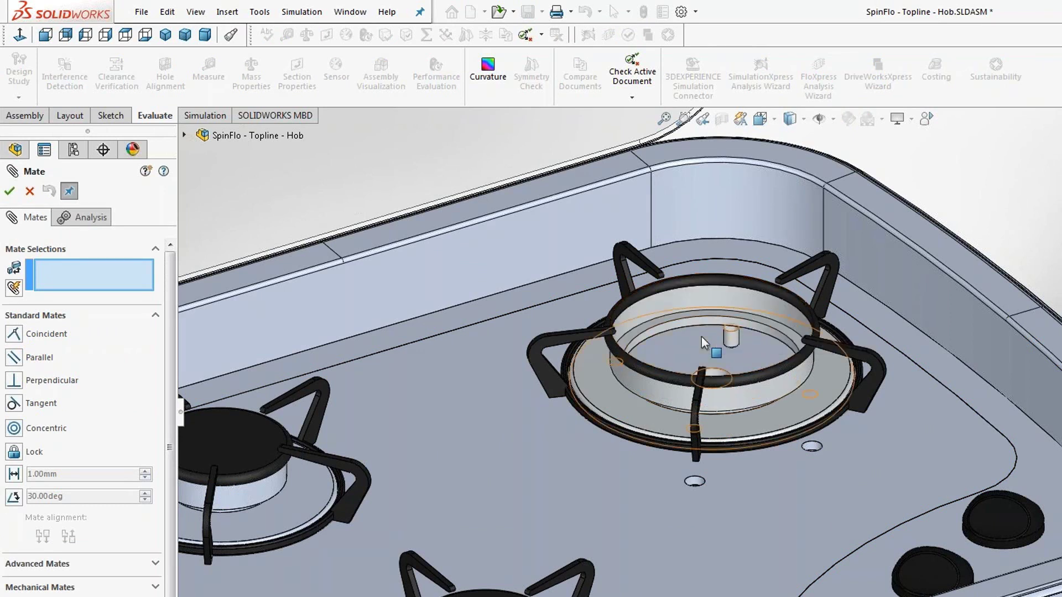
key("alt")
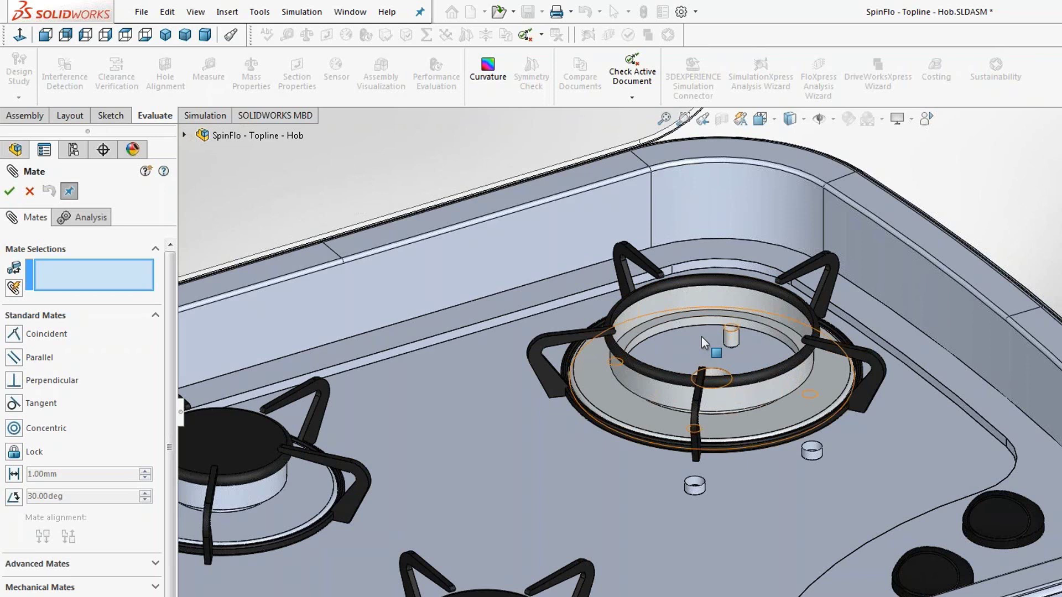
Restore the temporarily hidden stove-top face and mate the large burner's hidden lower face coincident with it
key("shift+alt")
key("shift+alt")
key("shift+alt")
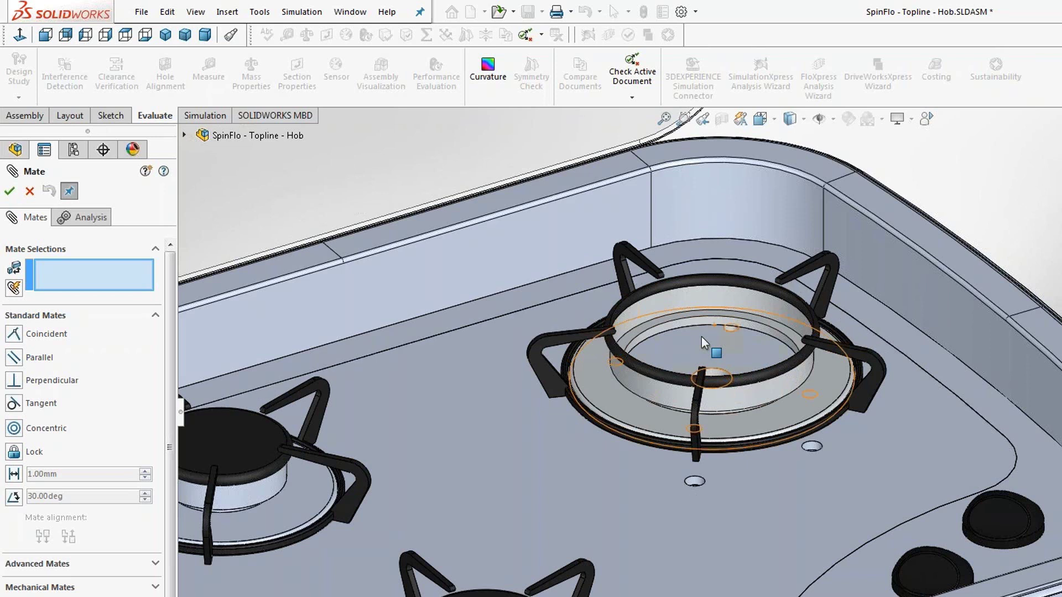
key("alt")
left_click(702, 336)
left_click(616, 460)
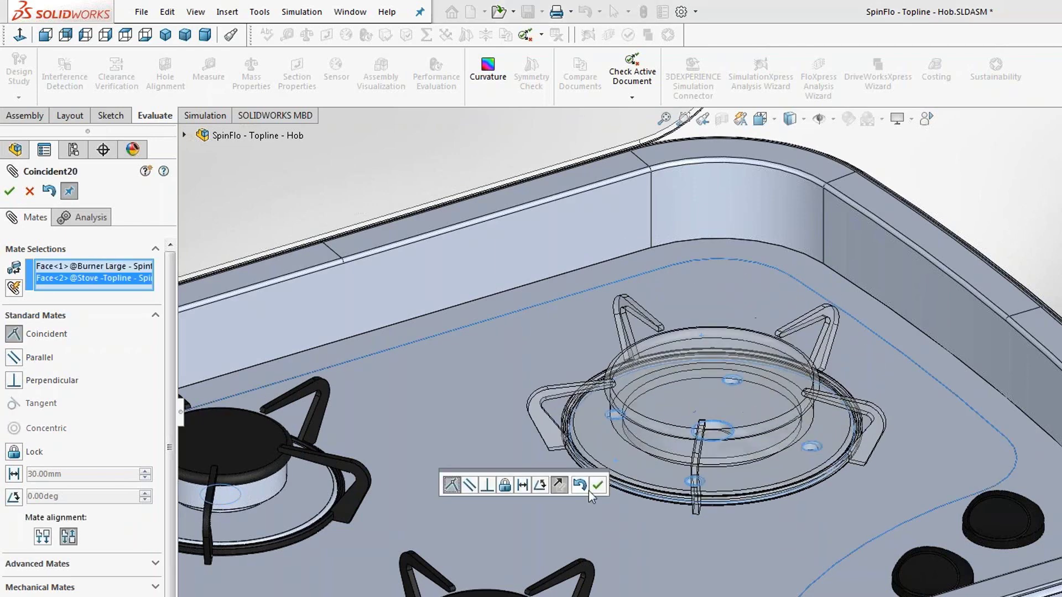
left_click(596, 487)
Add a concentric mate between the large burner's second peg and its stove hole, and allow it to be misaligned
key("space")
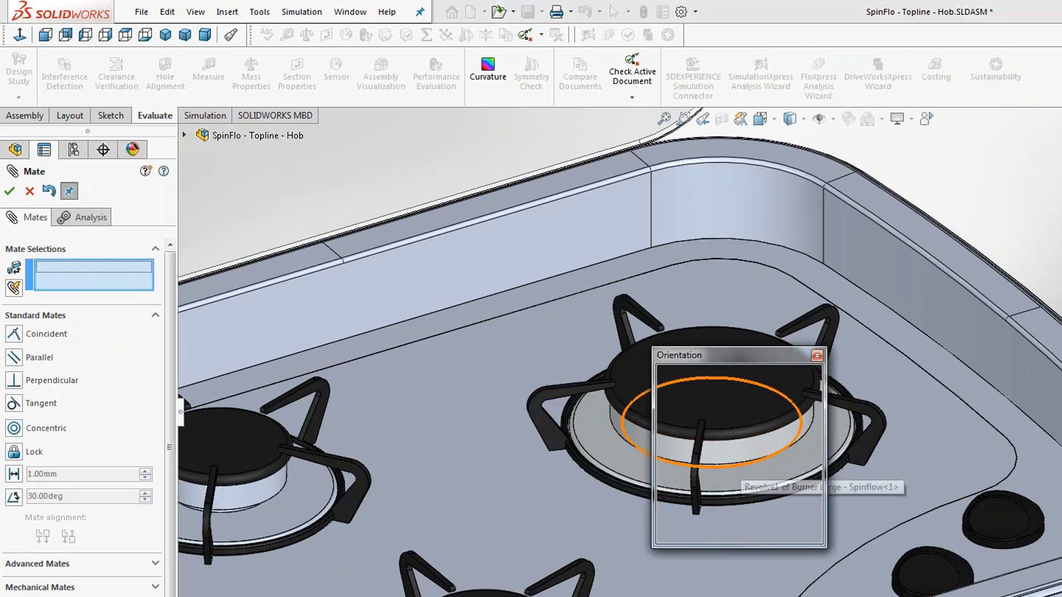
left_click(697, 483)
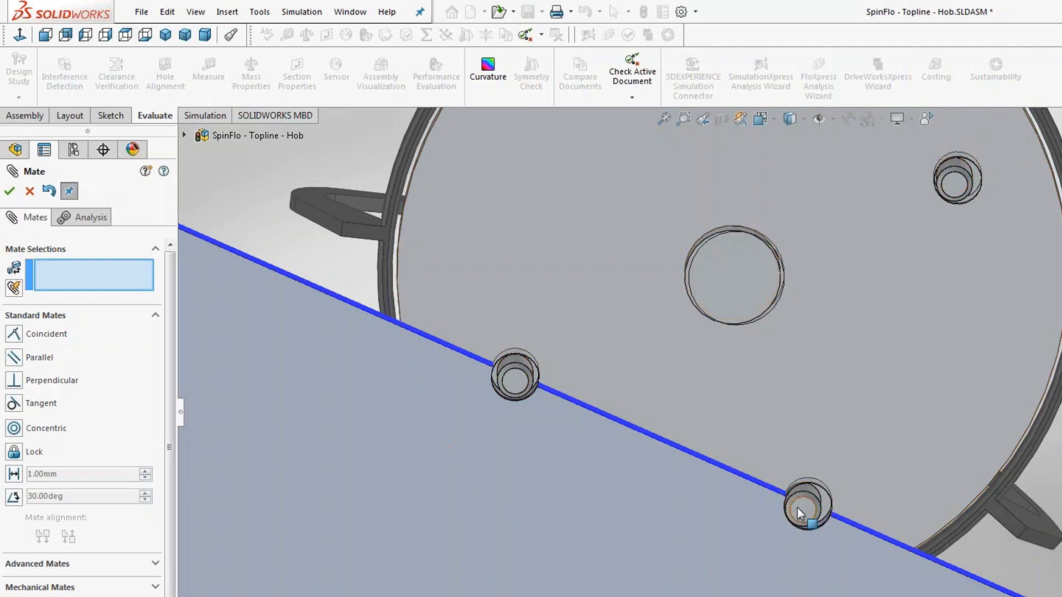
middle_click_drag(775, 545, 797, 591)
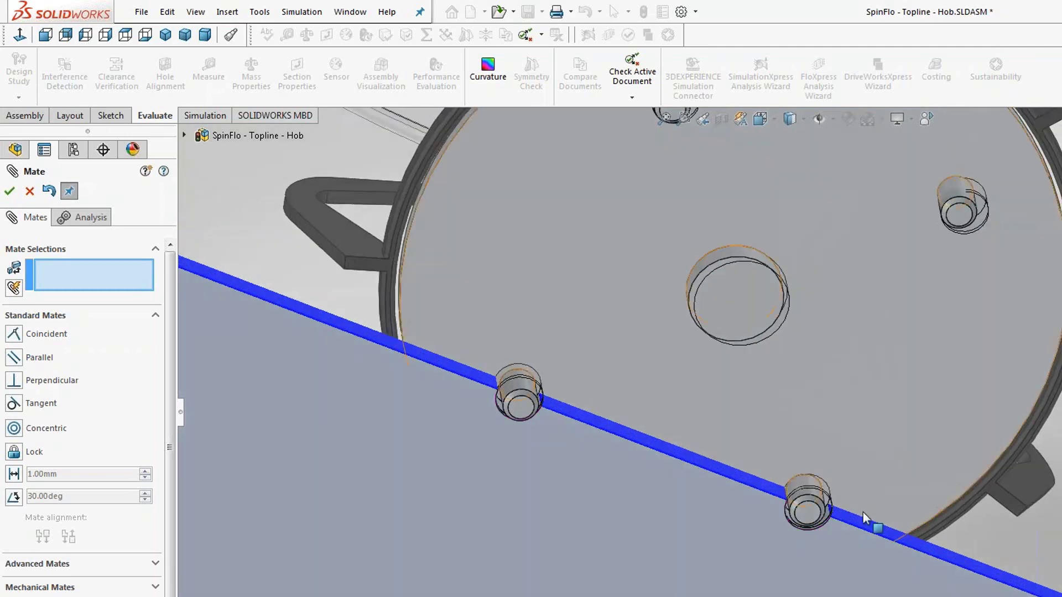
scroll(866, 518, "down", 3)
left_click(796, 501)
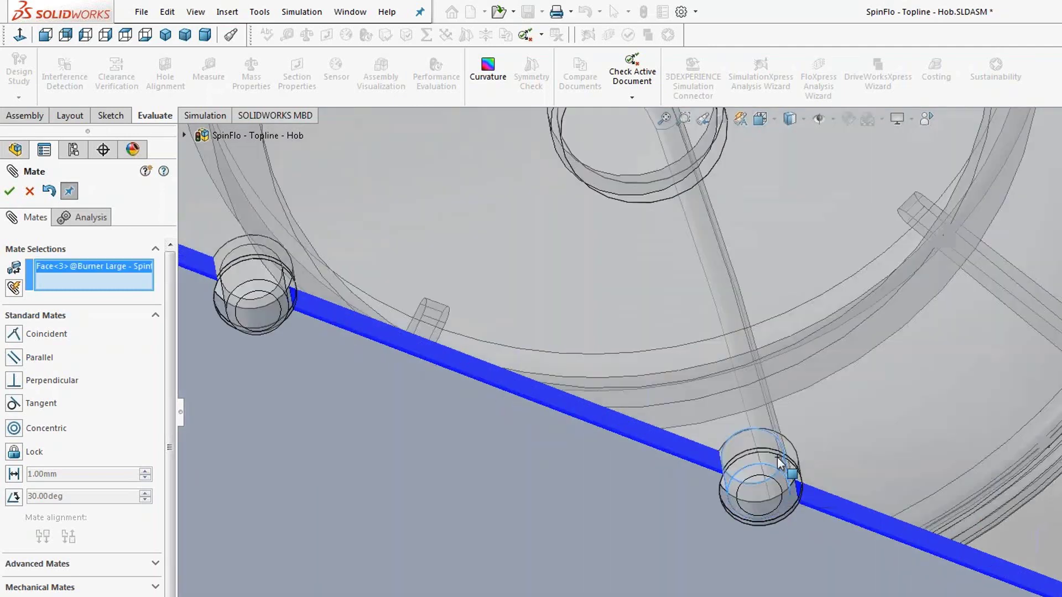
left_click(797, 501)
left_click(868, 518)
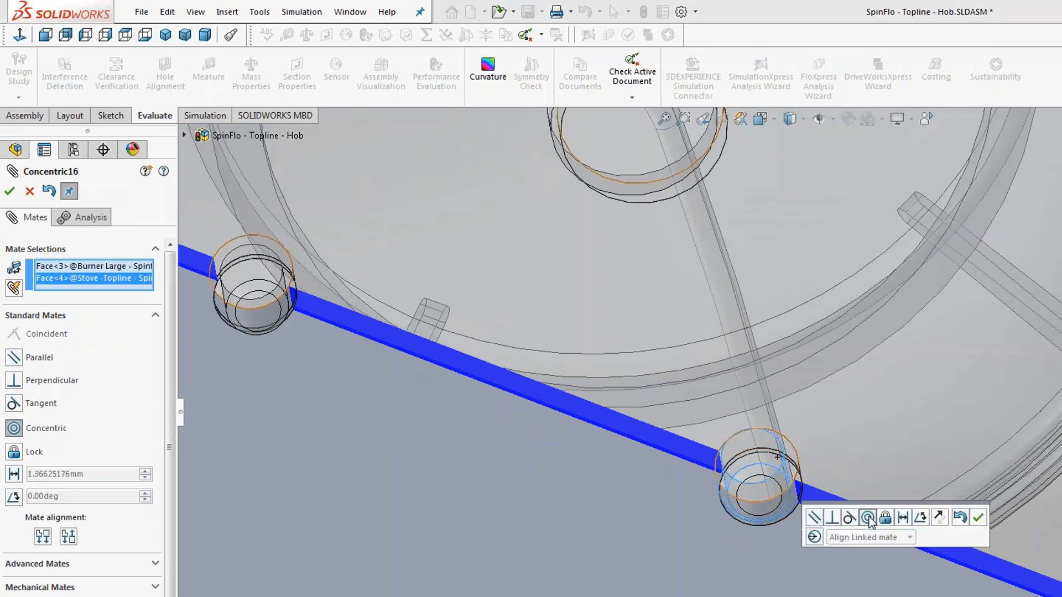
left_click(814, 537)
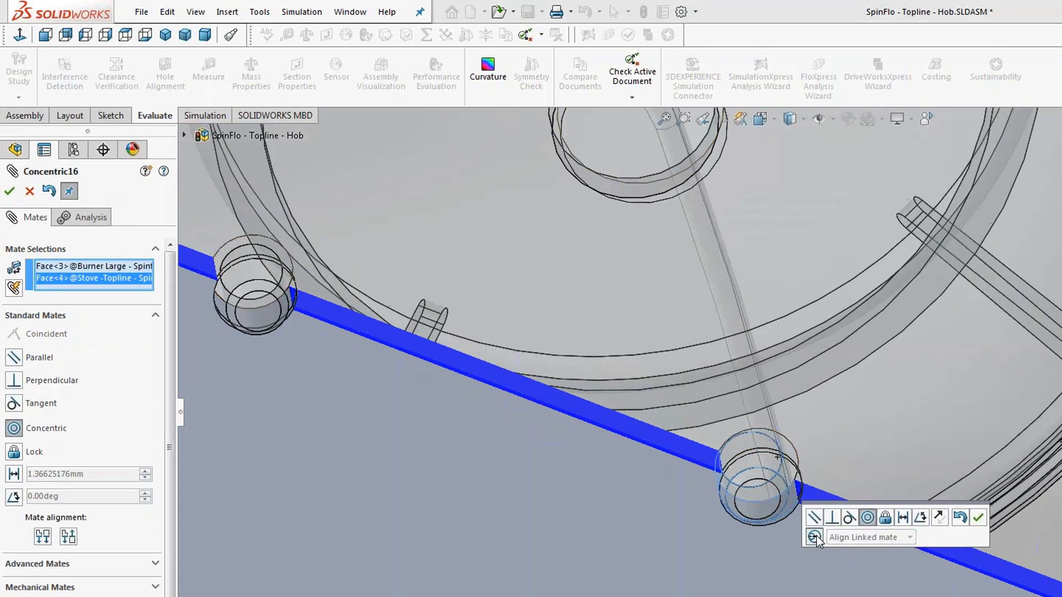
Try the Align this mate and Align Linked mate misalignment options, and set the misalignment to Symmetric
left_click(147, 468)
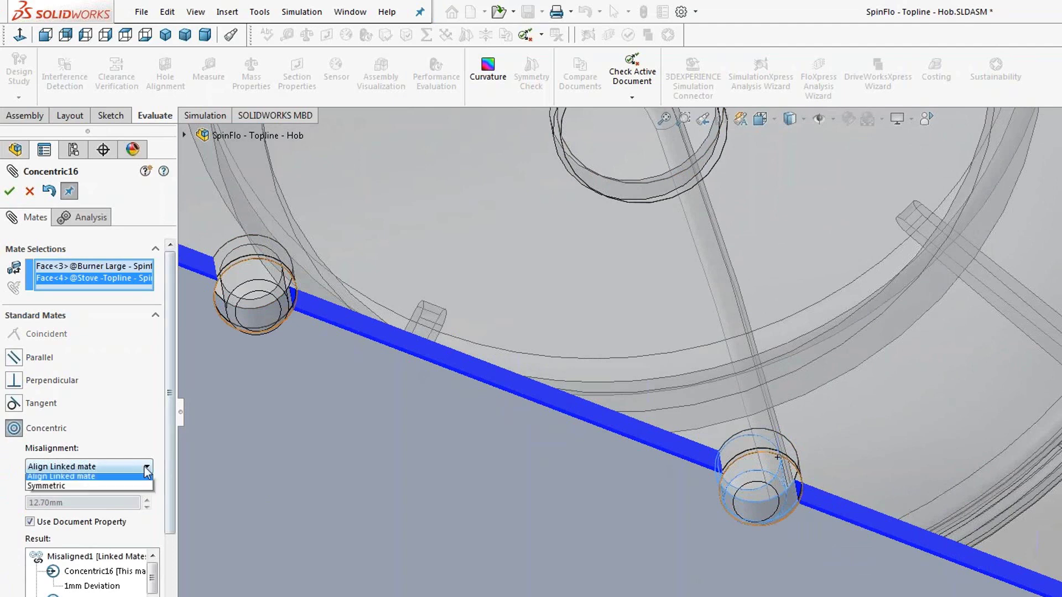
left_click(61, 477)
left_click(96, 467)
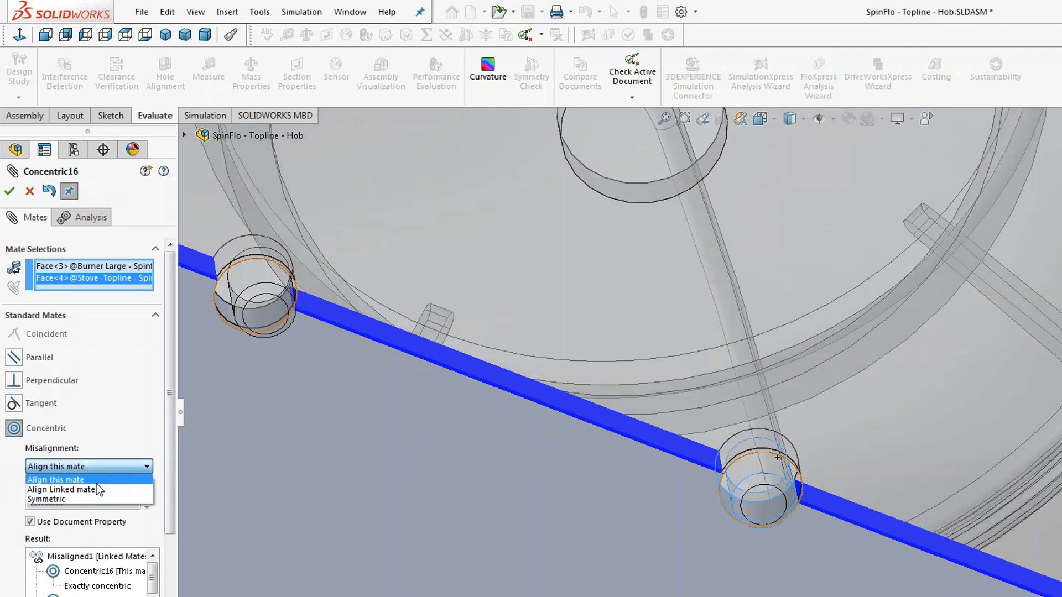
left_click(97, 489)
left_click(97, 468)
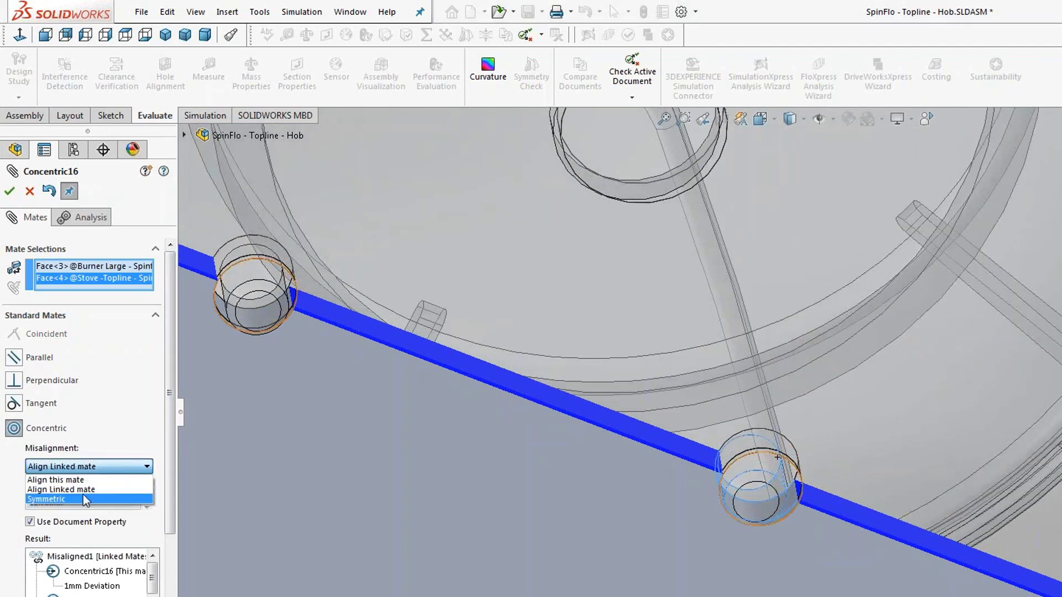
left_click(84, 499)
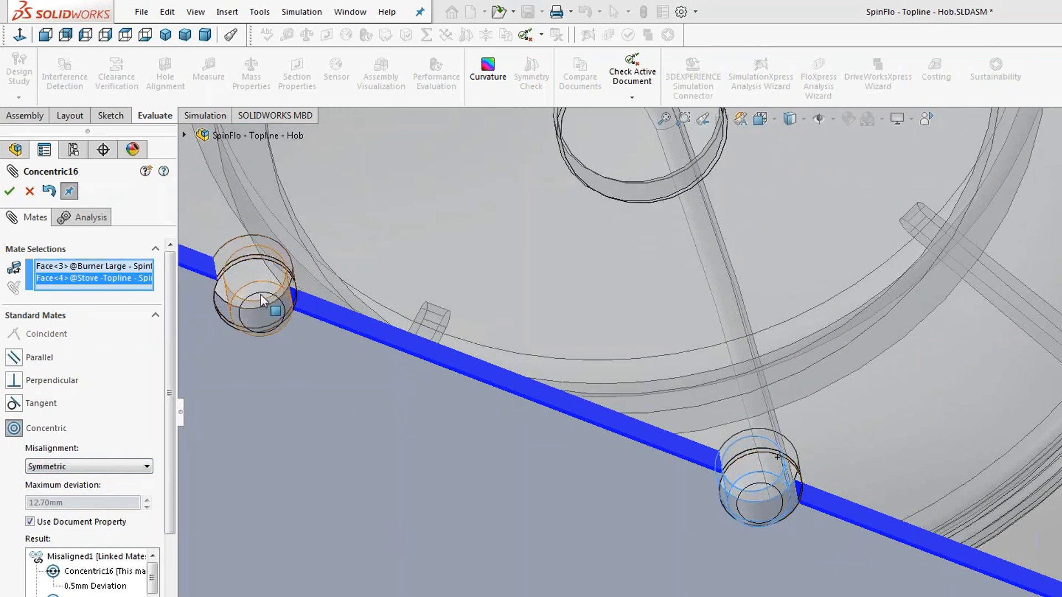
Turn off Use Document Property for the misaligned mate and set its maximum deviation to 0.50 mm
left_click_drag(180, 409, 257, 427)
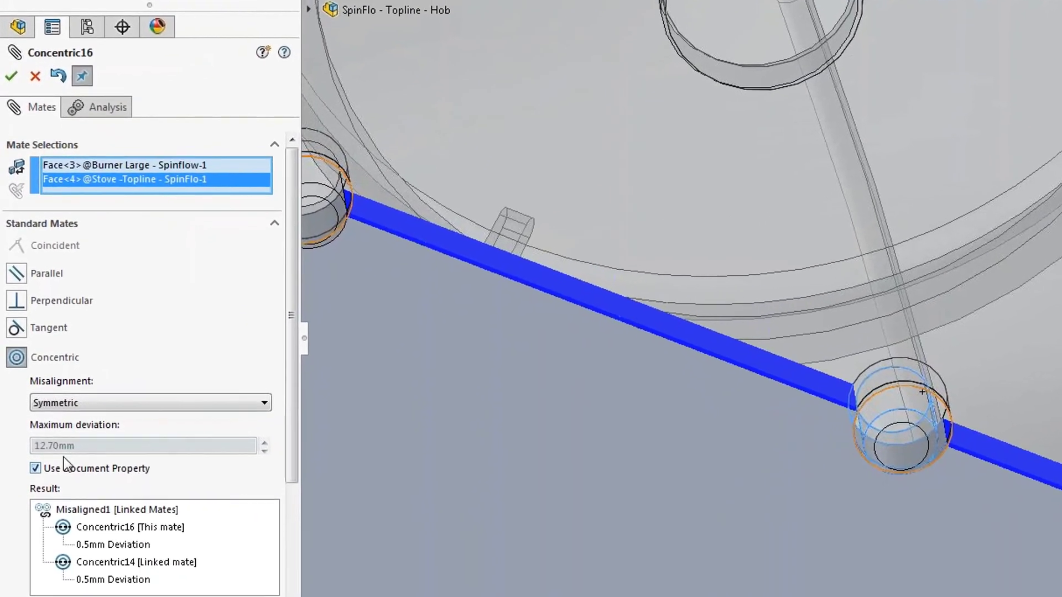
left_click(35, 469)
left_click_drag(81, 447, 19, 454)
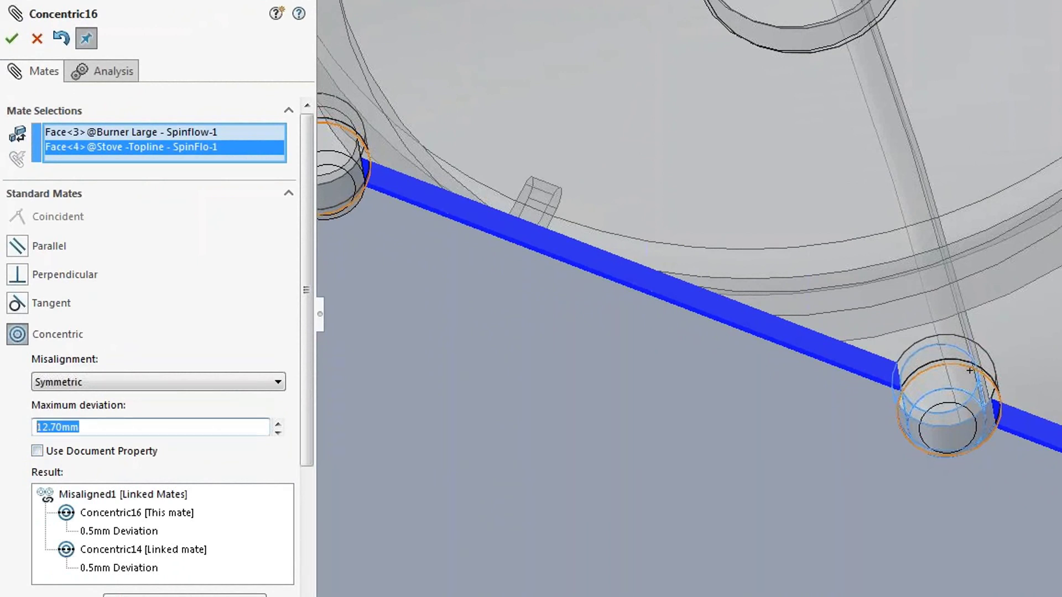
type(".5")
key("Return")
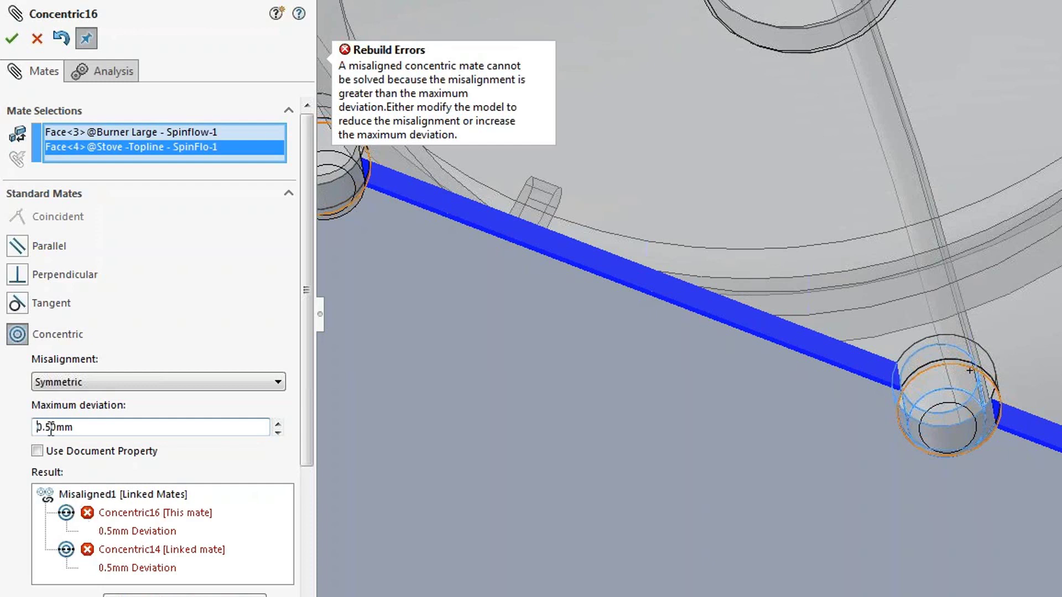
Set the maximum deviation to 1.50 mm and accept the misaligned concentric mate
key("Delete")
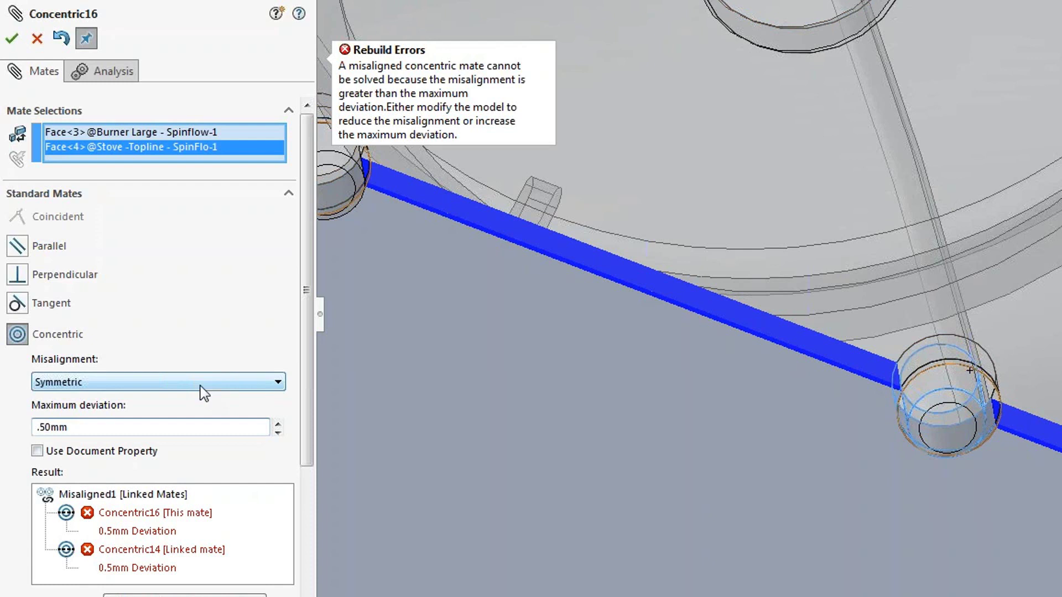
type("1")
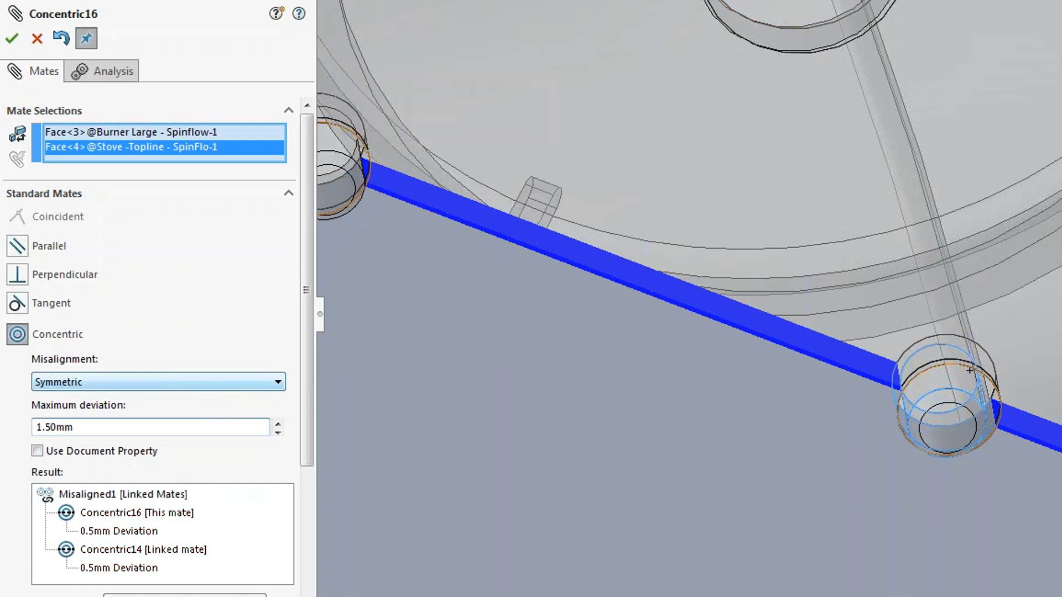
left_click(12, 38)
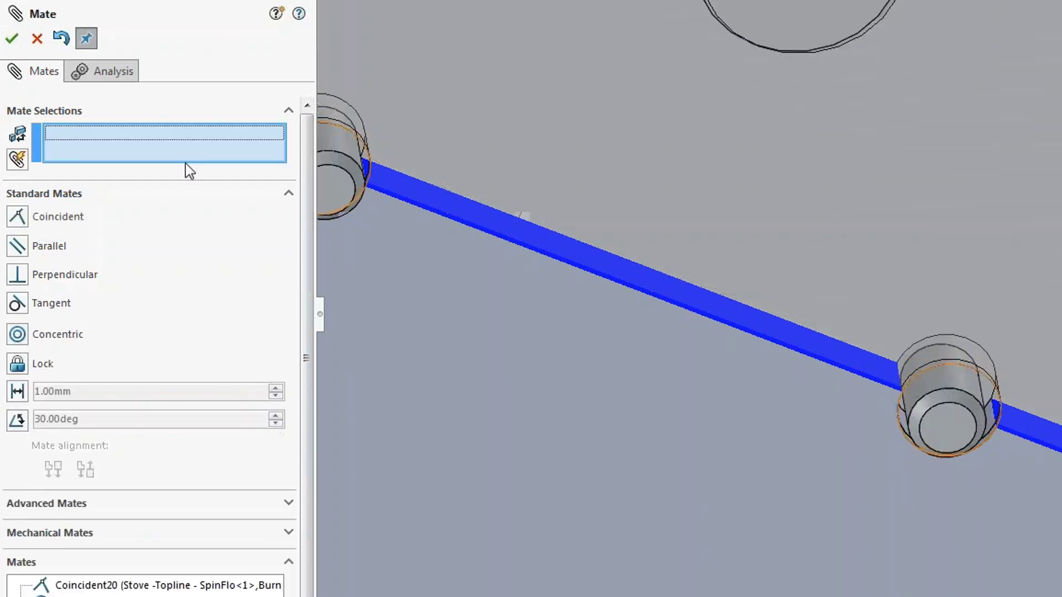
Close the Mate command and turn off the section view of the hob
scroll(900, 386, "up", 1)
key("space")
left_click(867, 585)
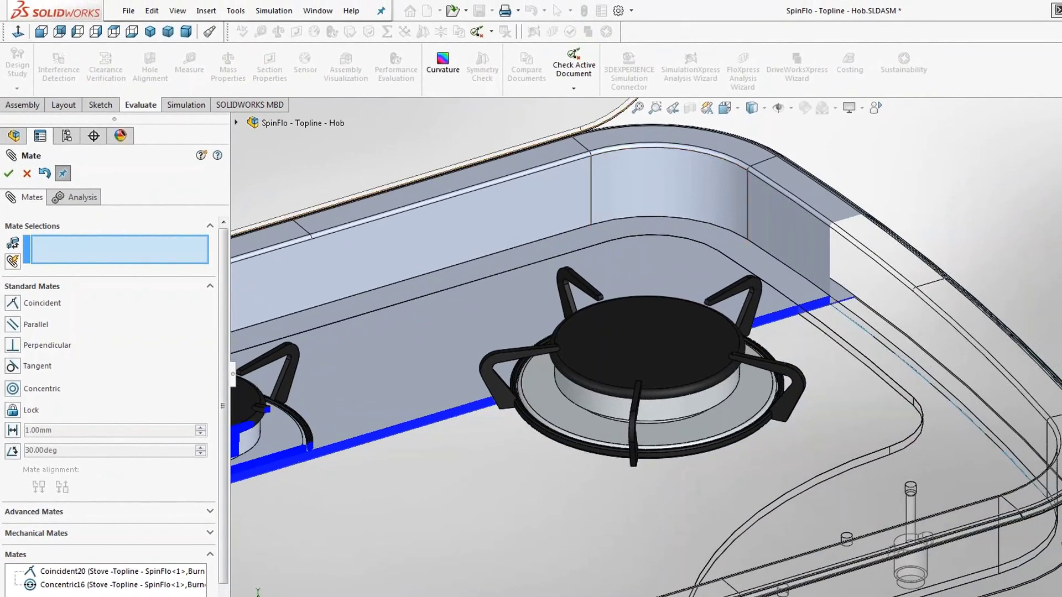
key("Escape")
left_click(690, 107)
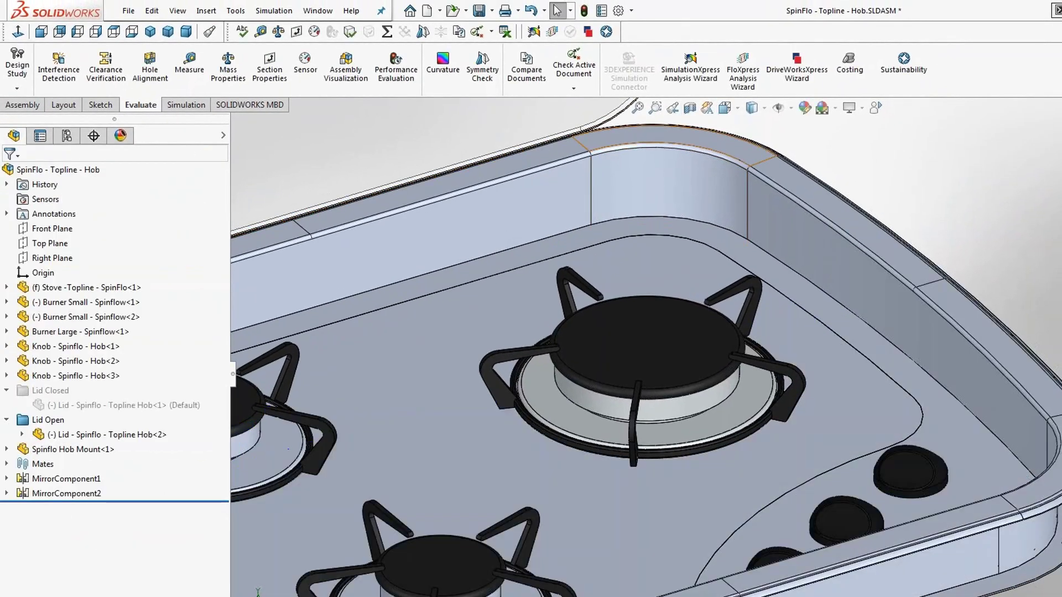
Examine the Assemblies system options for the setting that allows misaligned mates, and close the options
left_click(632, 10)
left_click(637, 26)
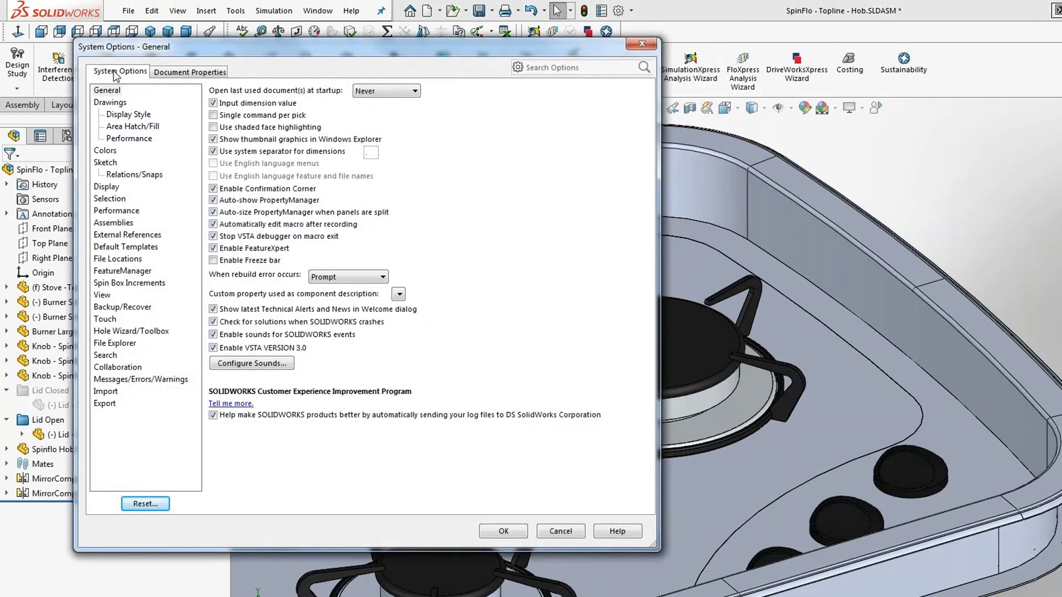
left_click(113, 222)
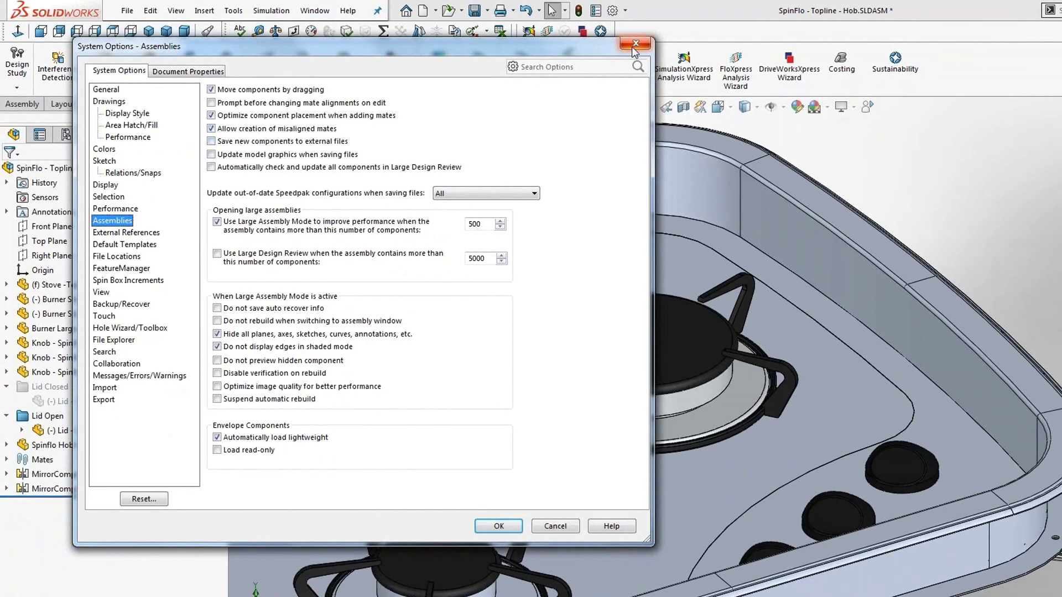
left_click(711, 48)
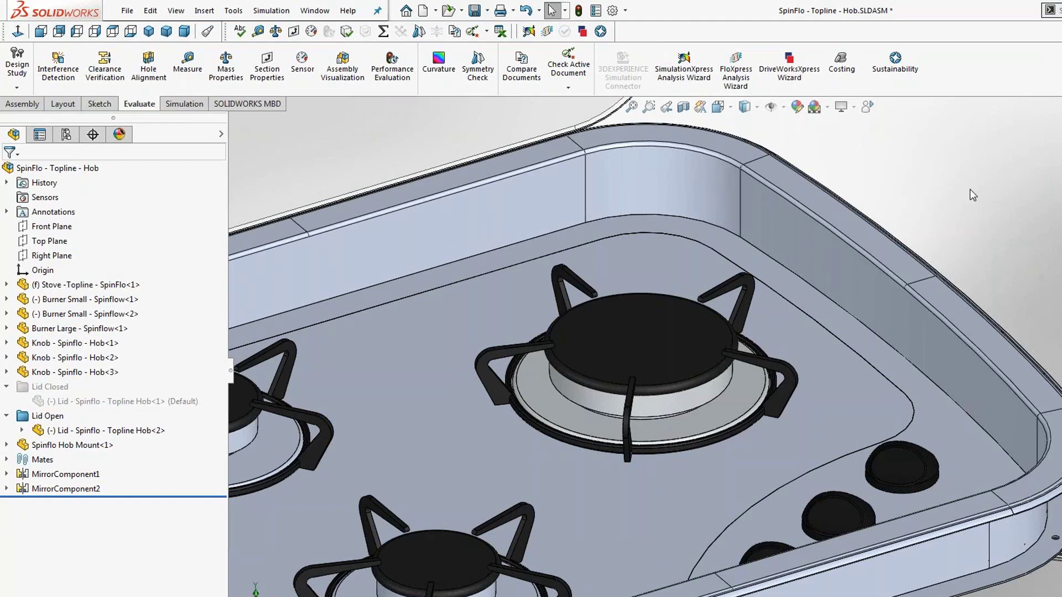
Open the recent REAR RIGID AXLE assembly and show its ExplView1 exploded view
key("r")
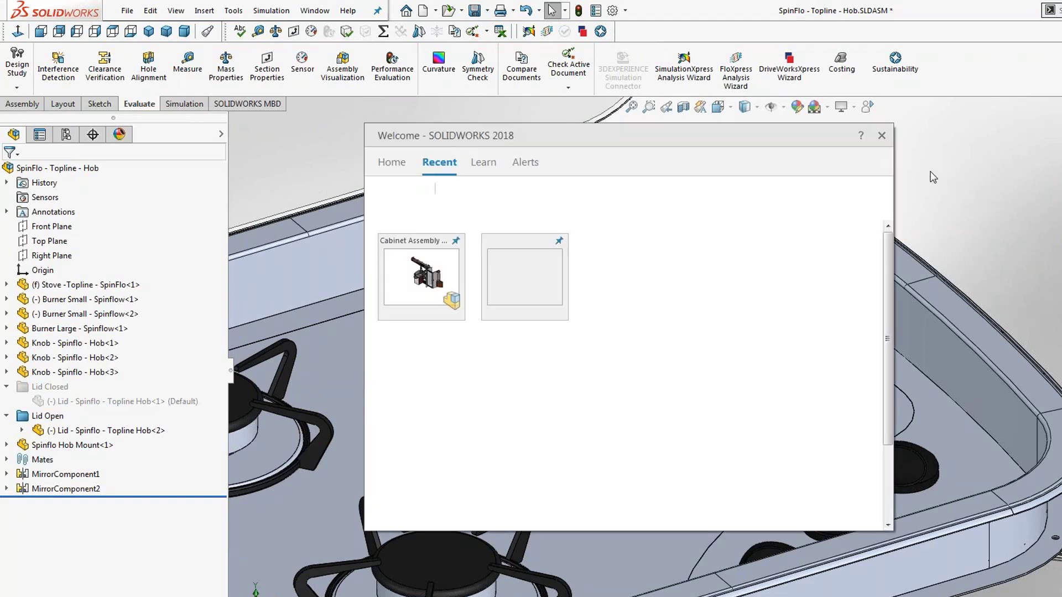
left_click(524, 277)
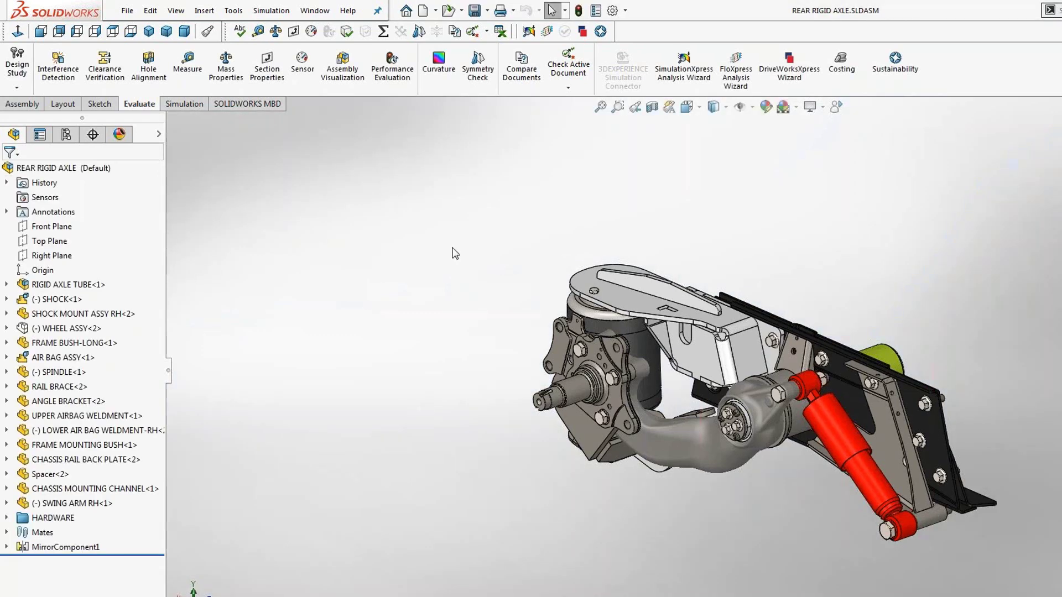
left_click(64, 135)
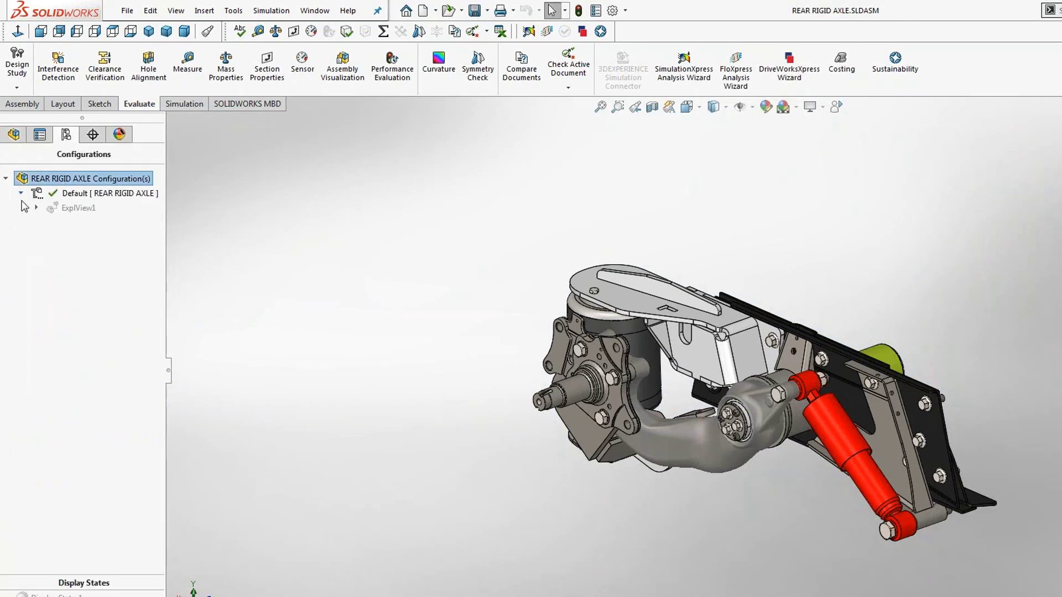
double_click(75, 209)
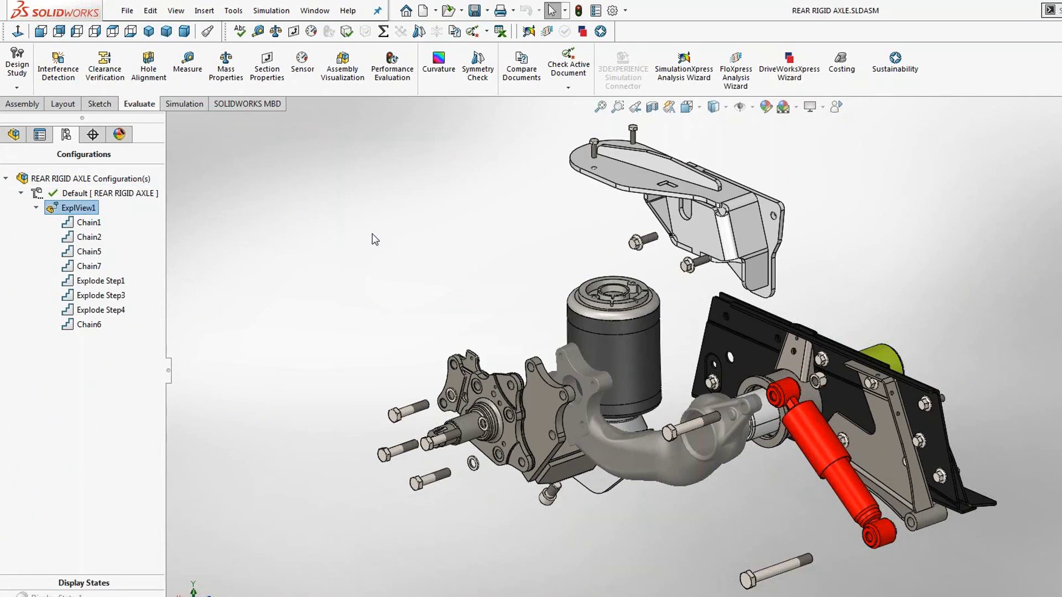
Start Smart Explode Lines on ExplView1 and route the spindle's line from the circular shoulder edge of its shaft
right_click(75, 213)
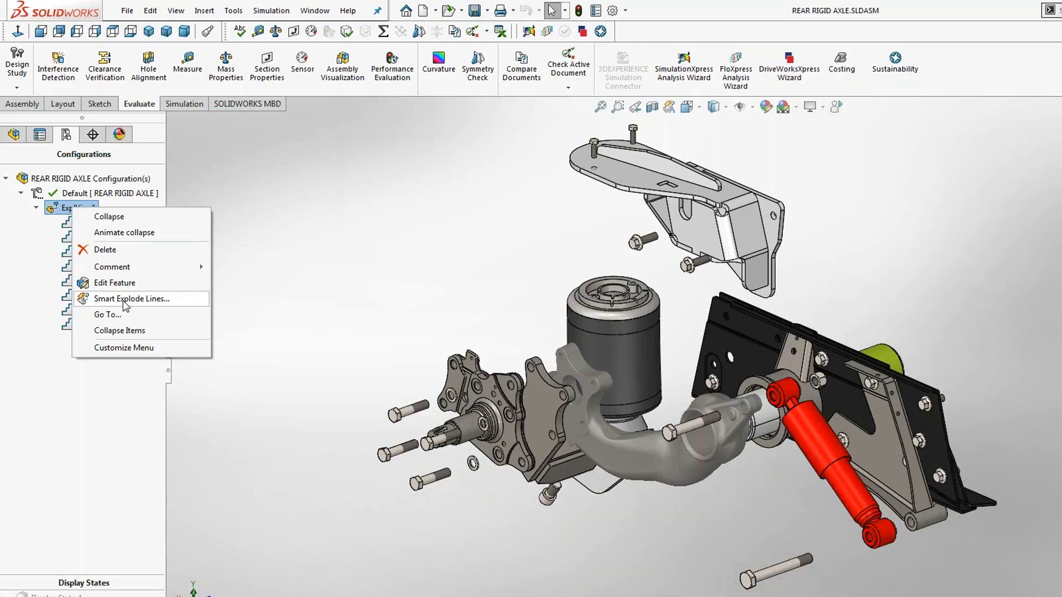
left_click(126, 302)
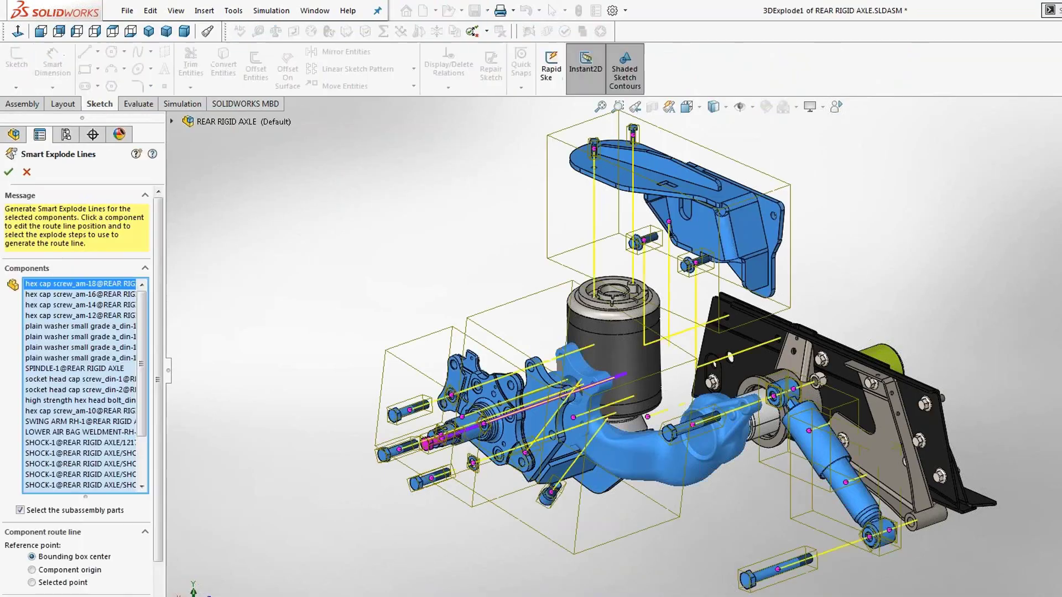
key("space")
left_click(309, 312)
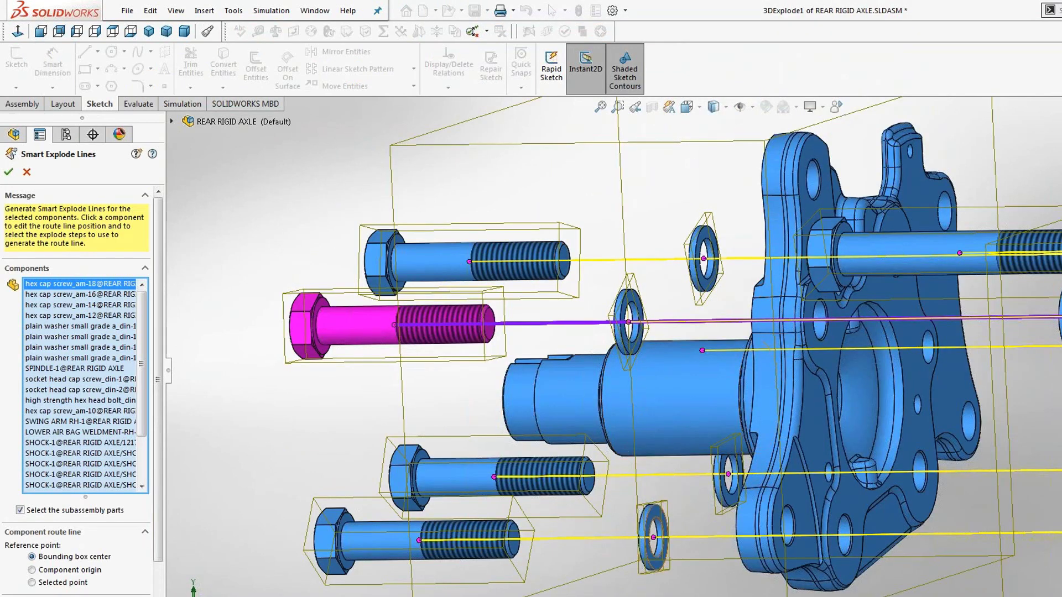
left_click(702, 352)
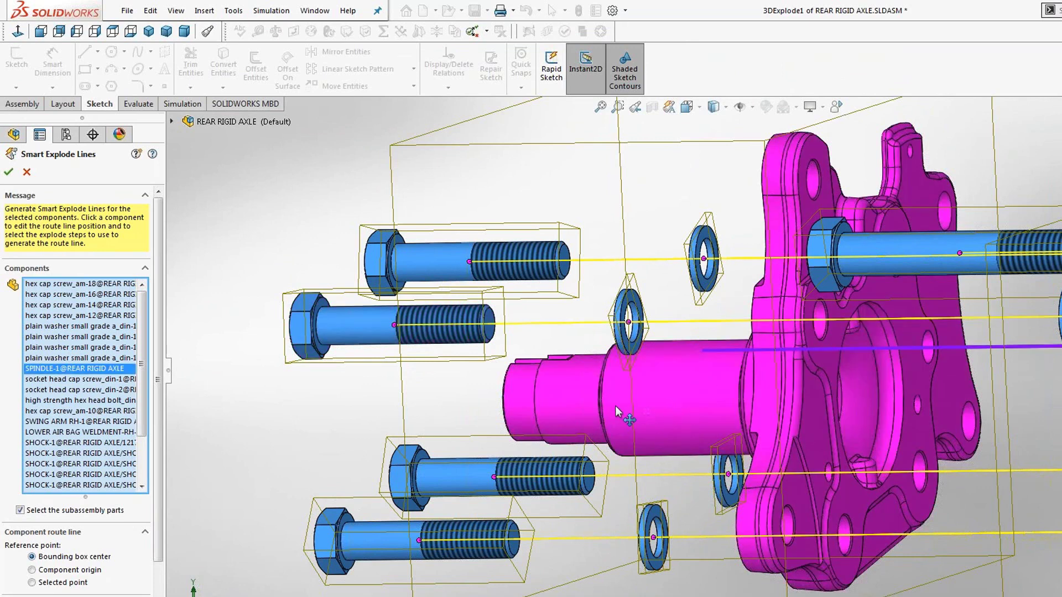
left_click(603, 419)
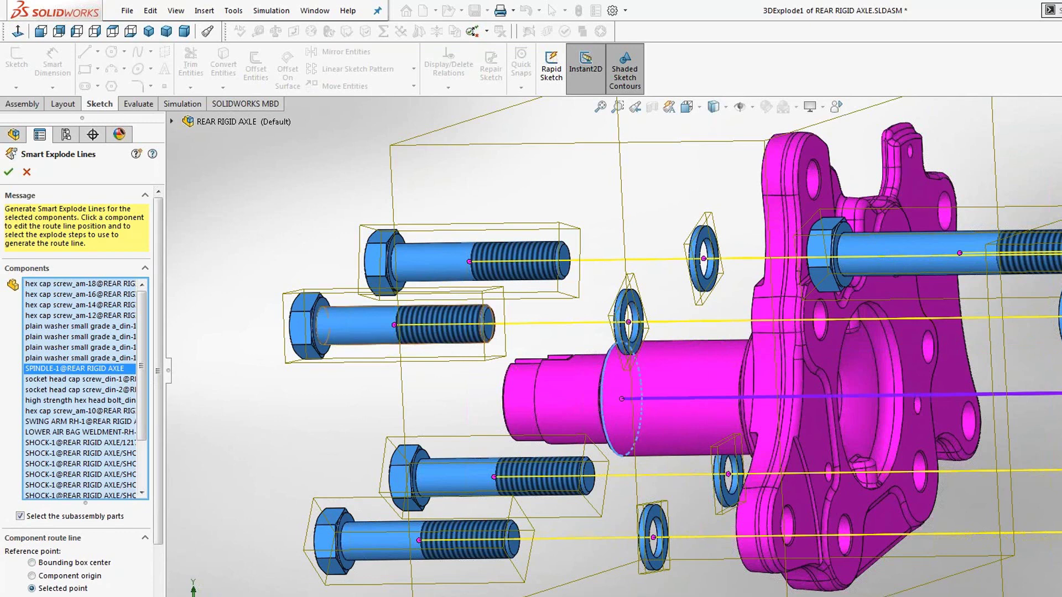
Route the hex cap screw's explode line from the circular edge at its threaded end, and apply this to all component instances
left_click(397, 330)
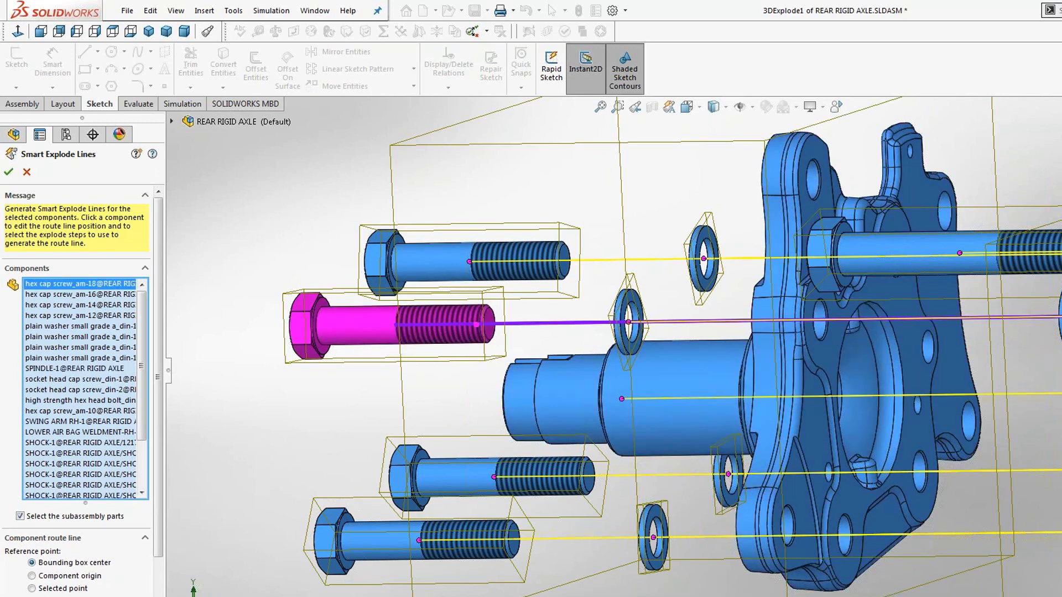
left_click(485, 330)
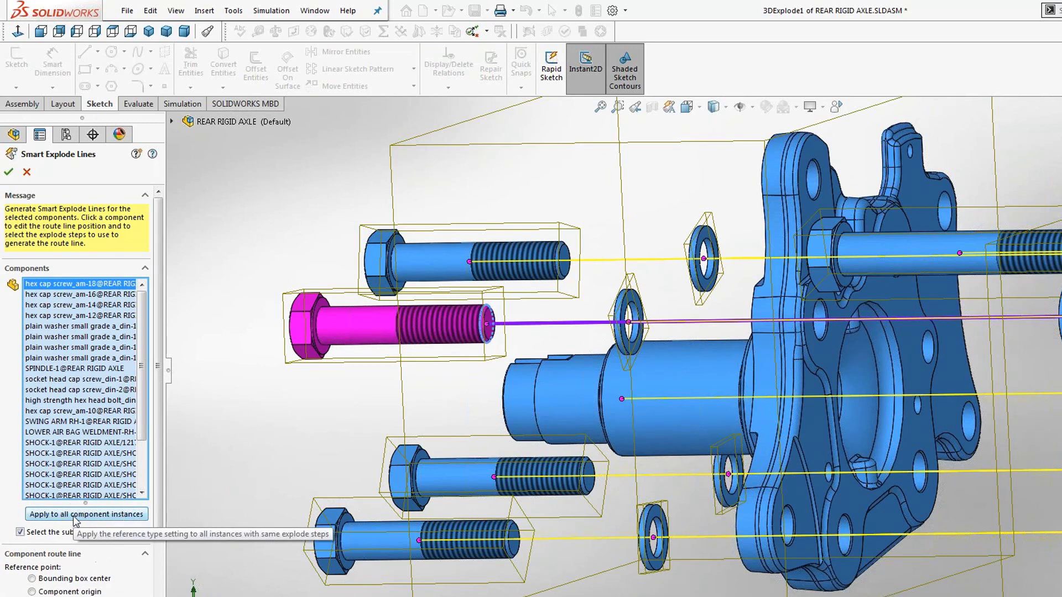
key("ctrl")
key("ctrl")
key("ctrl")
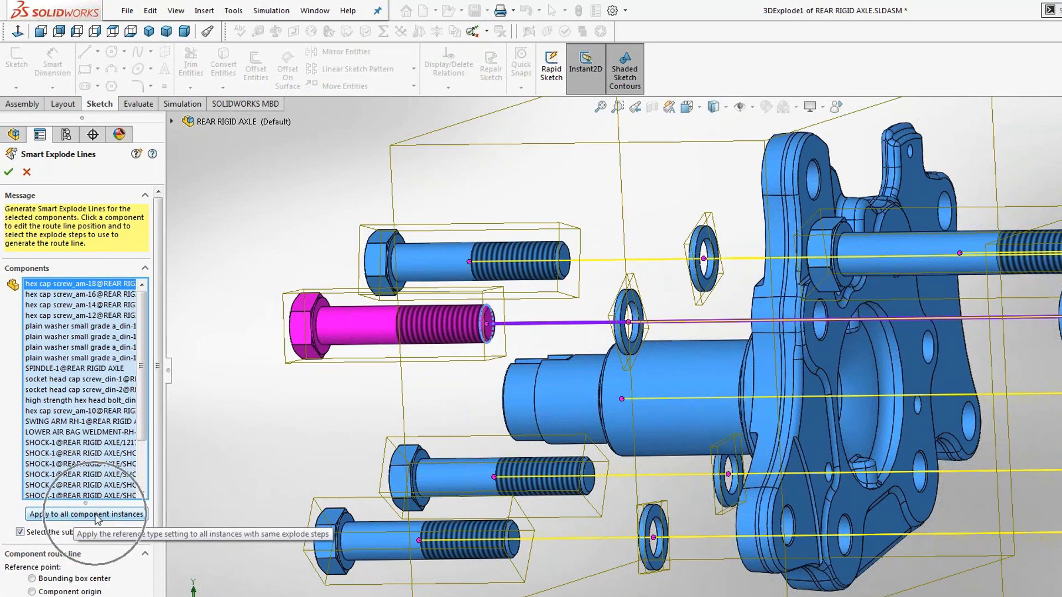
left_click(70, 515)
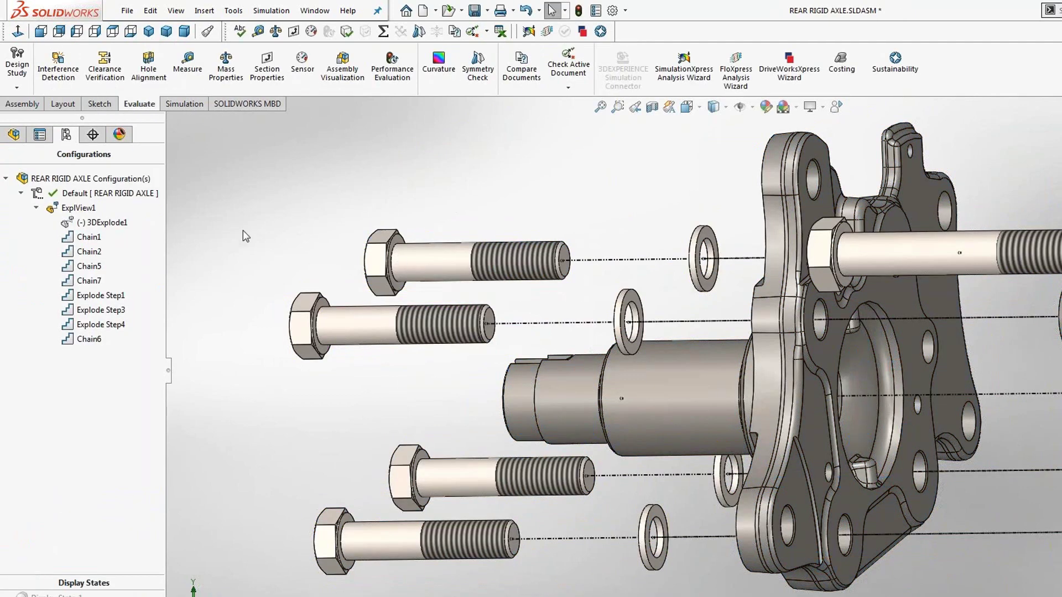
Reposition the two flange bolts below the upper bracket in the exploded view, moving them across toward the spindle side of the air bag
key("space")
left_click(240, 230)
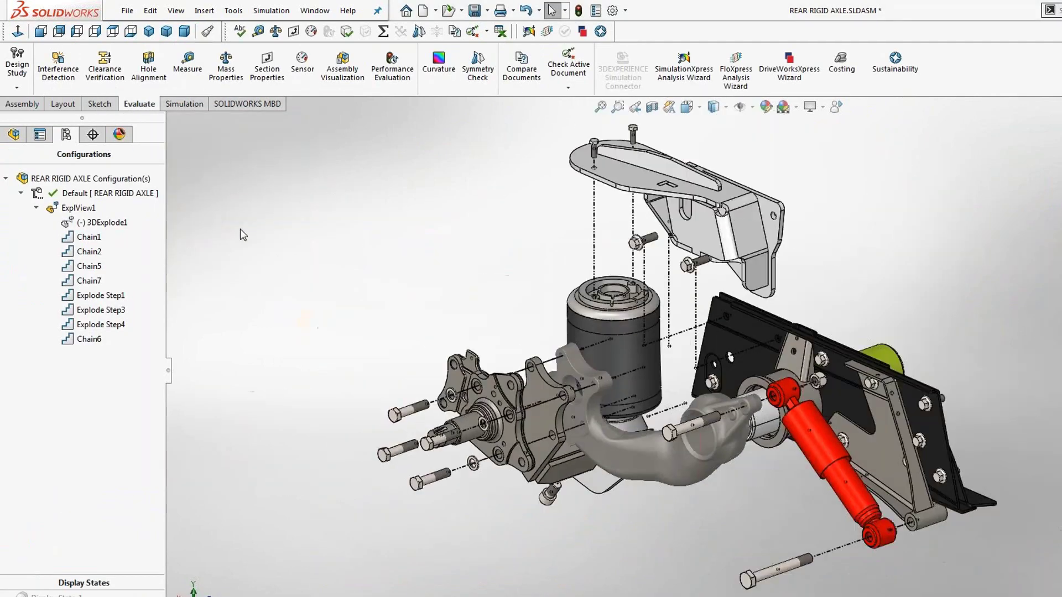
scroll(594, 267, "down", 4)
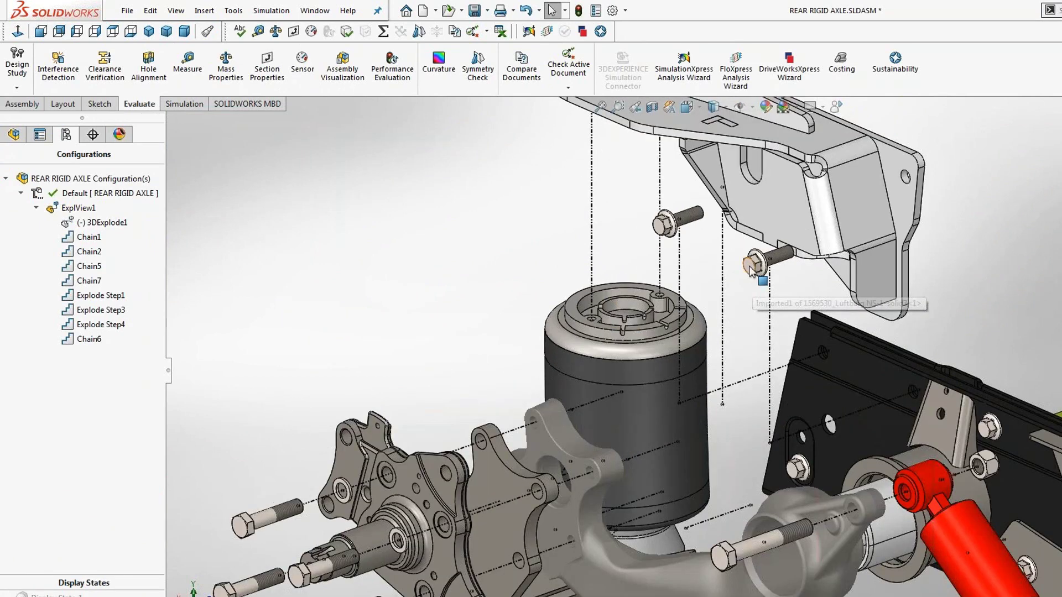
left_click(750, 268)
left_click_drag(725, 390, 524, 463)
scroll(591, 431, "up", 2)
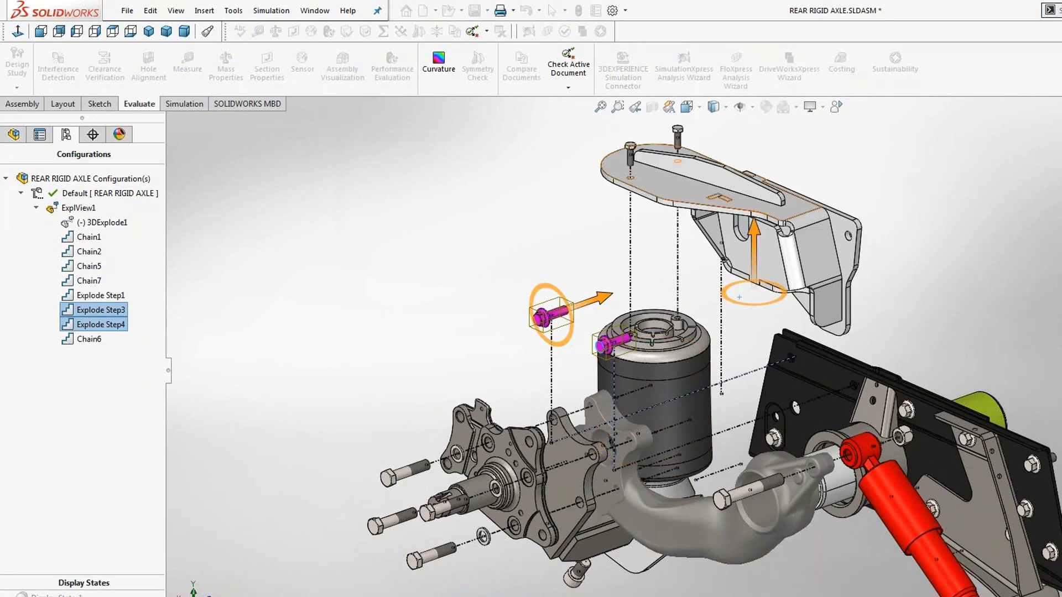
Raise the upper bracket higher in the exploded view and finish adjusting the explode steps
left_click_drag(754, 231, 771, 160)
left_click(944, 266)
scroll(944, 265, "up", 3)
mouse_move(780, 471)
middle_mouse_down()
mouse_move(728, 489)
mouse_move(789, 505)
mouse_move(776, 476)
middle_mouse_up()
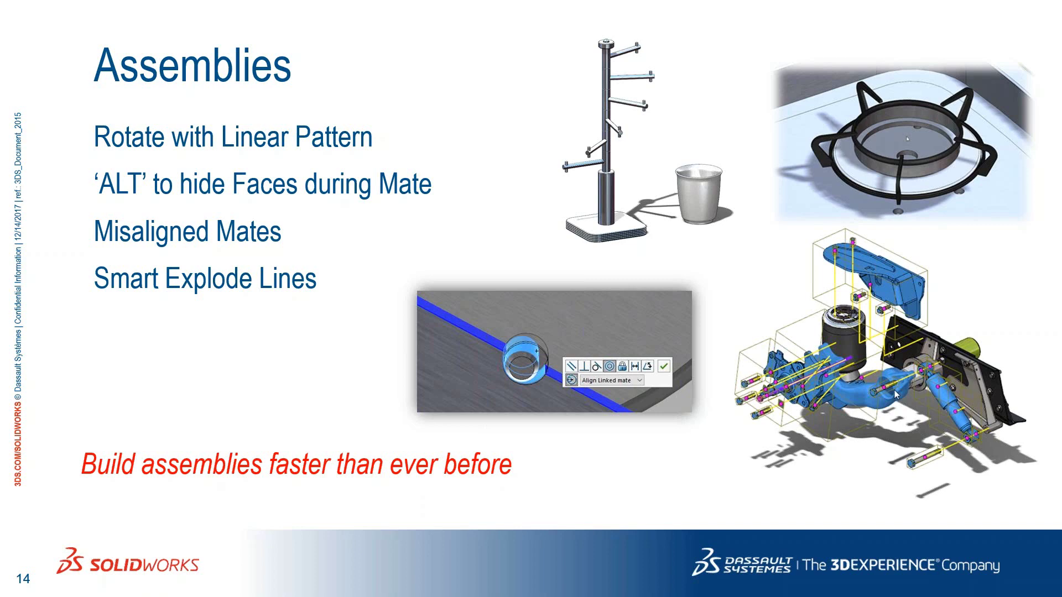
Open the recent Conveyor Layout assembly and activate the ground plane on the raised mezzanine floor
key("Right")
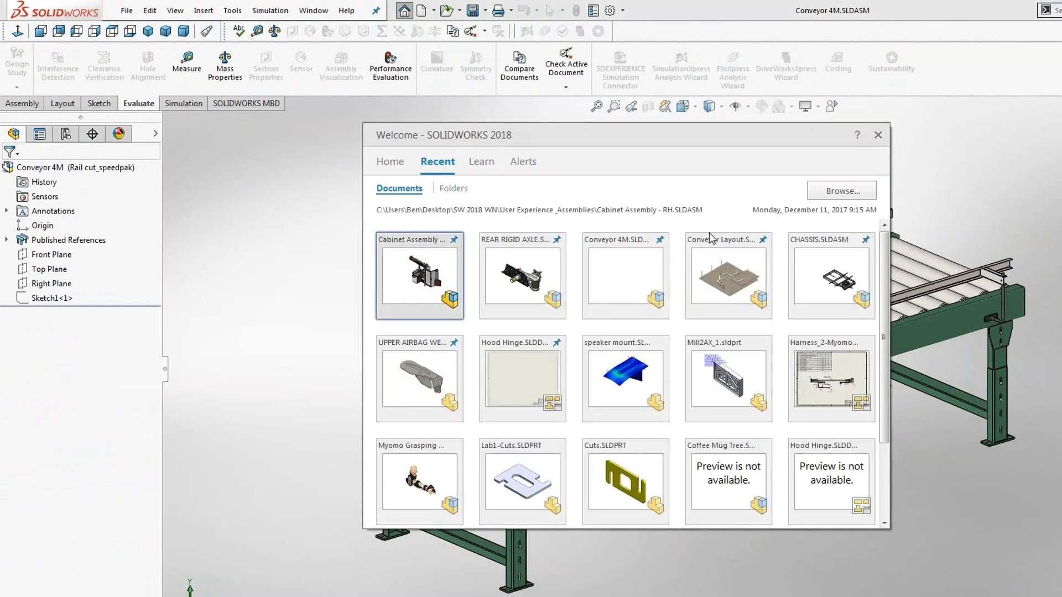
left_click(712, 239)
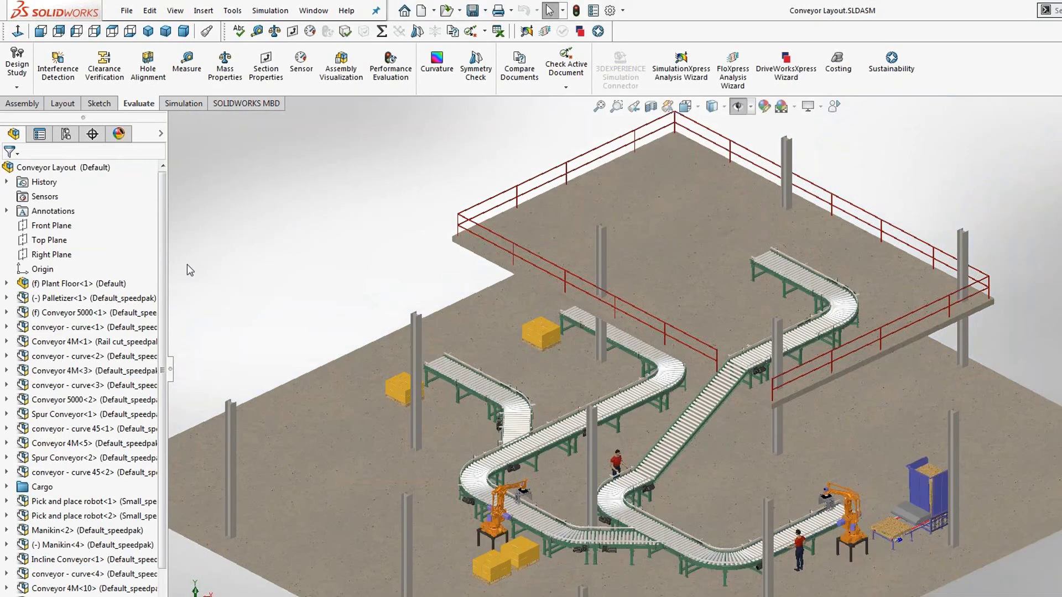
left_click_drag(162, 264, 160, 396)
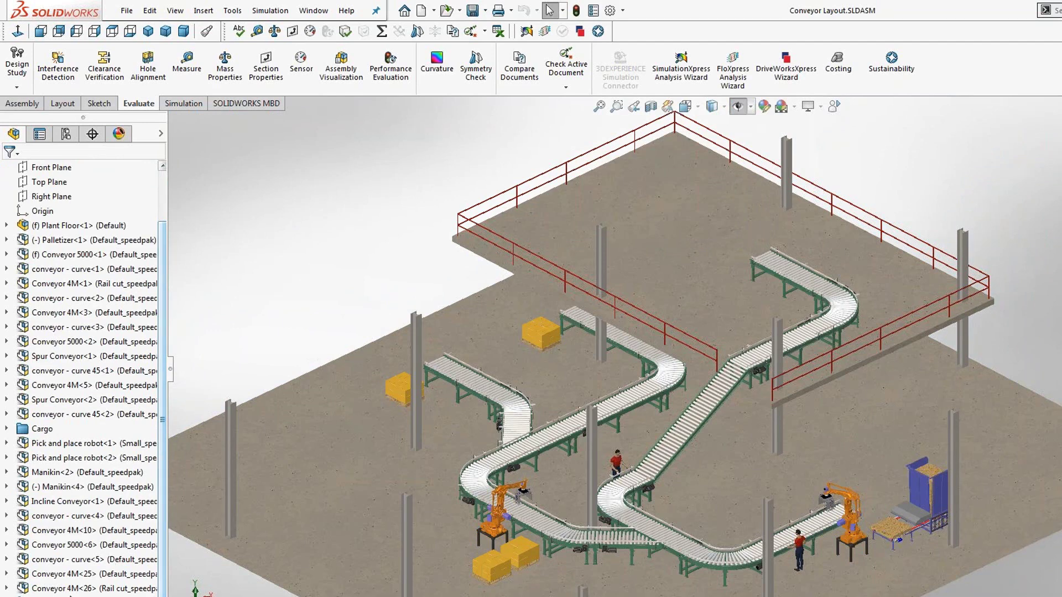
scroll(83, 376, "down", 1)
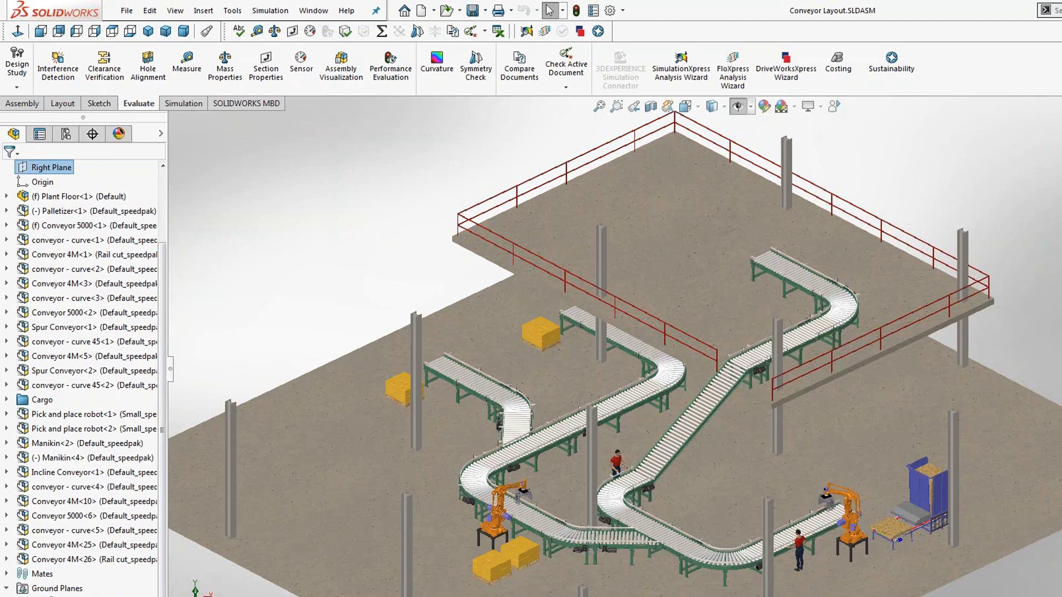
right_click(67, 588)
left_click(105, 510)
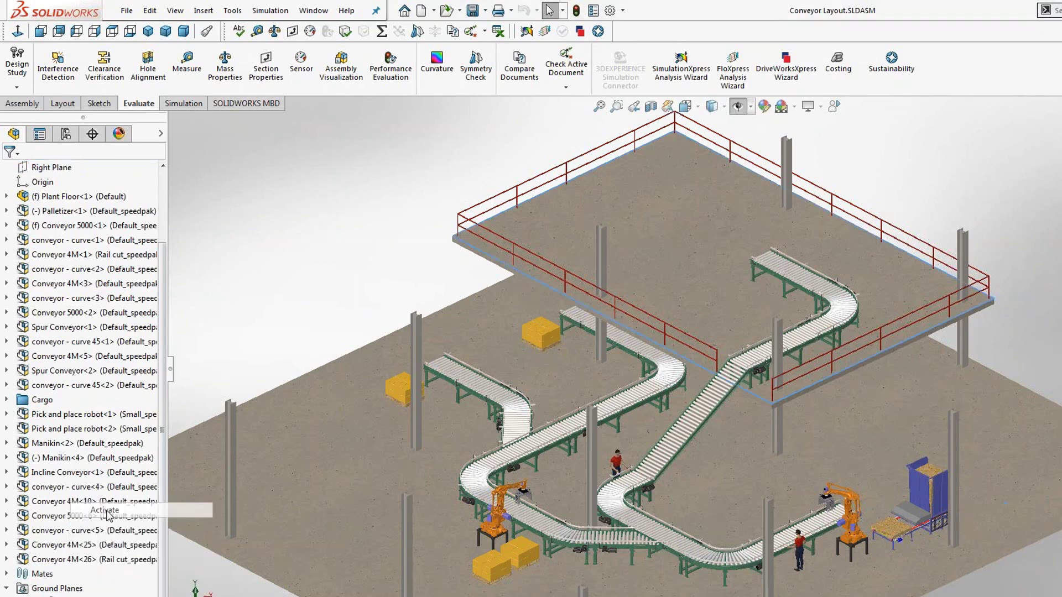
Insert the open Conveyor 4M assembly snapped to the free end of the mezzanine conveyor, and toggle its magnetic mate lock
right_click_drag(265, 197, 310, 161)
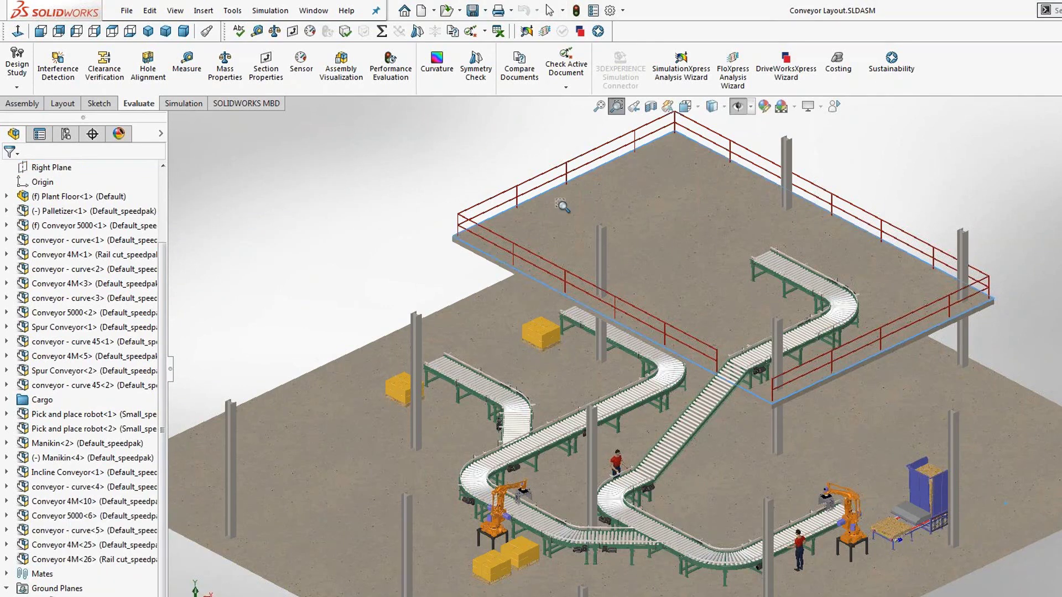
left_click_drag(414, 106, 1034, 372)
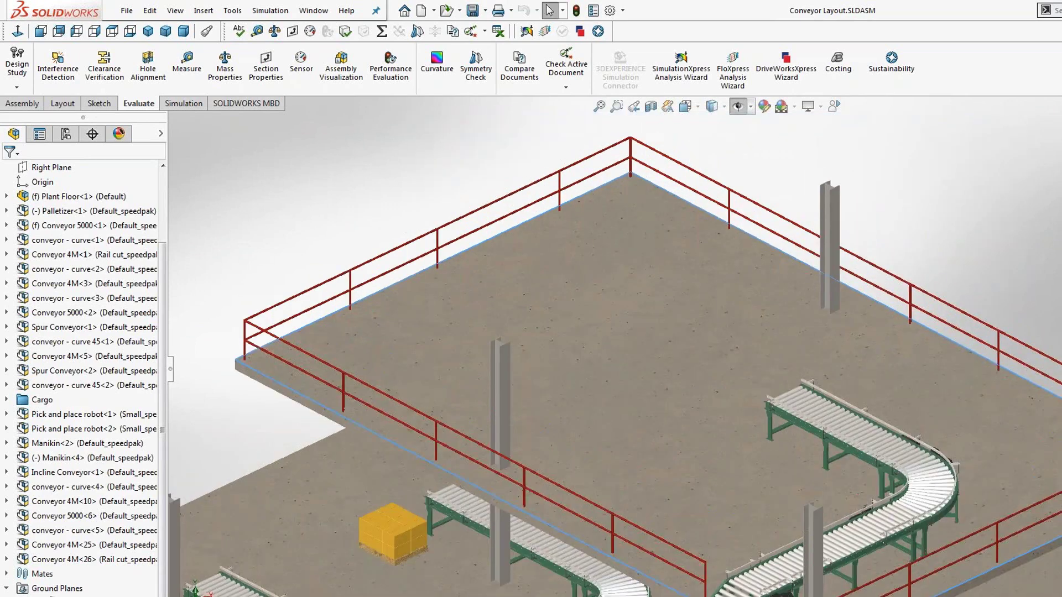
left_click(30, 104)
left_click(72, 65)
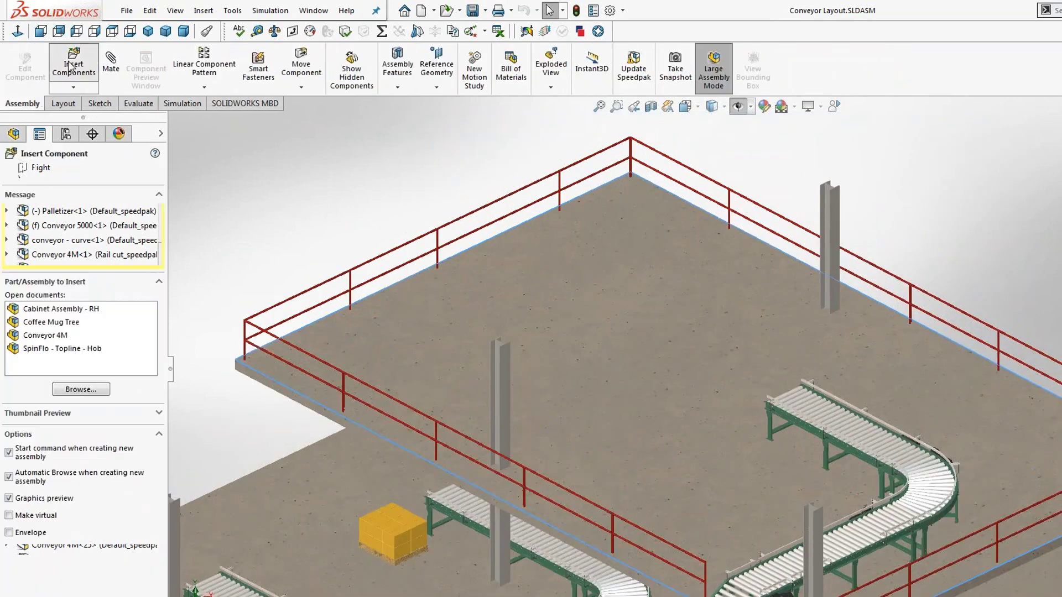
left_click(50, 336)
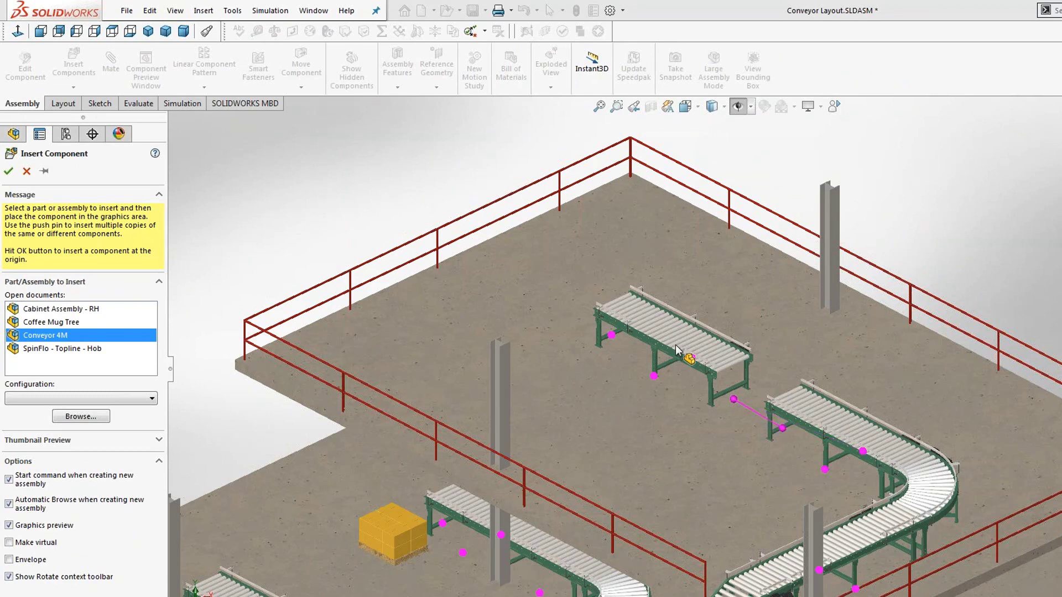
left_click(675, 344)
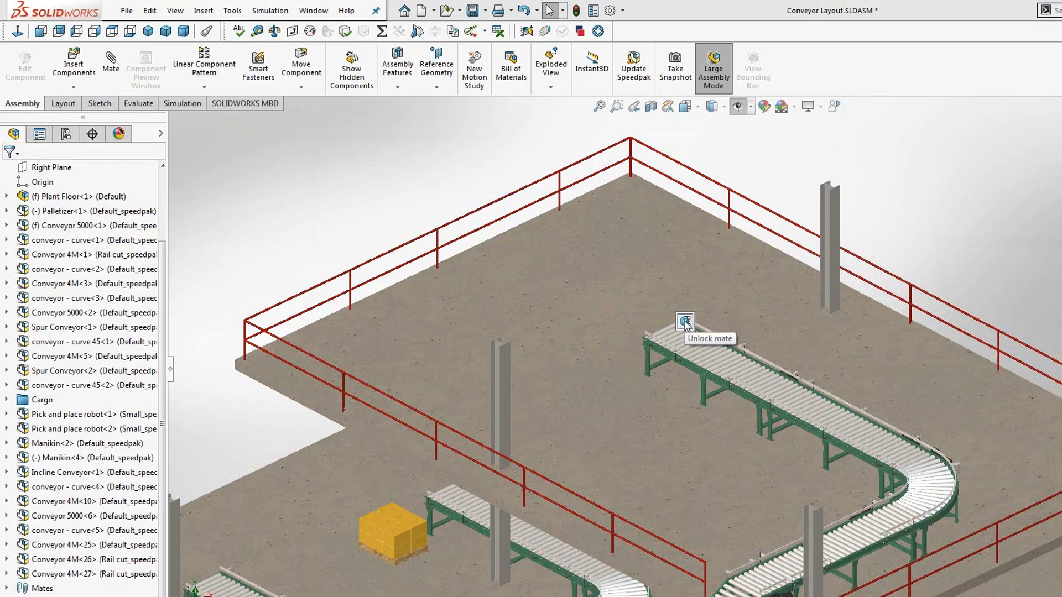
left_click(685, 323)
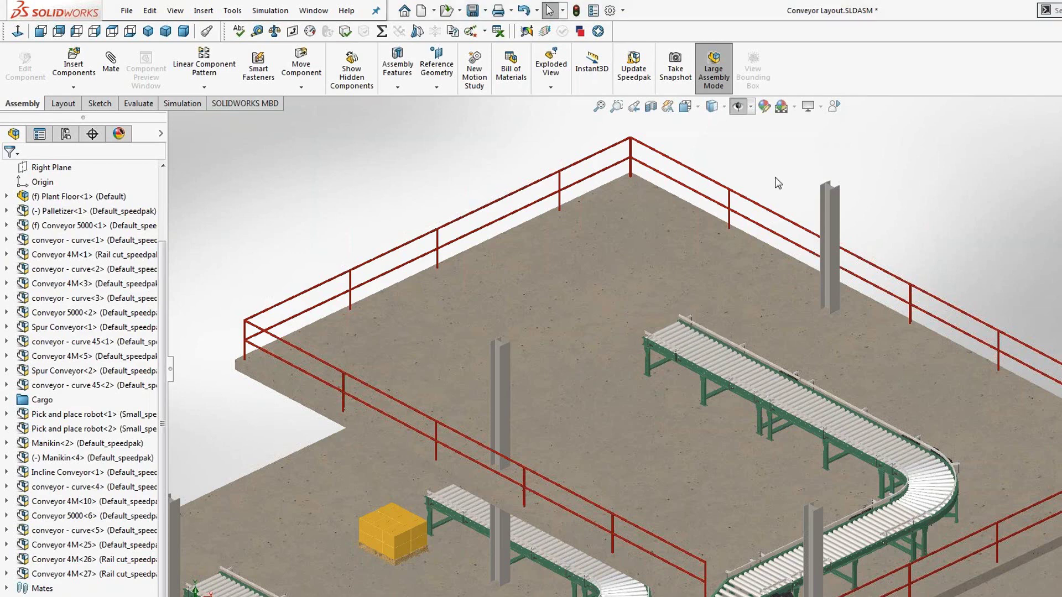
Examine the Assemblies system options for updating out-of-date Speedpak configurations when saving files, and cancel the options
left_click(623, 9)
left_click(639, 28)
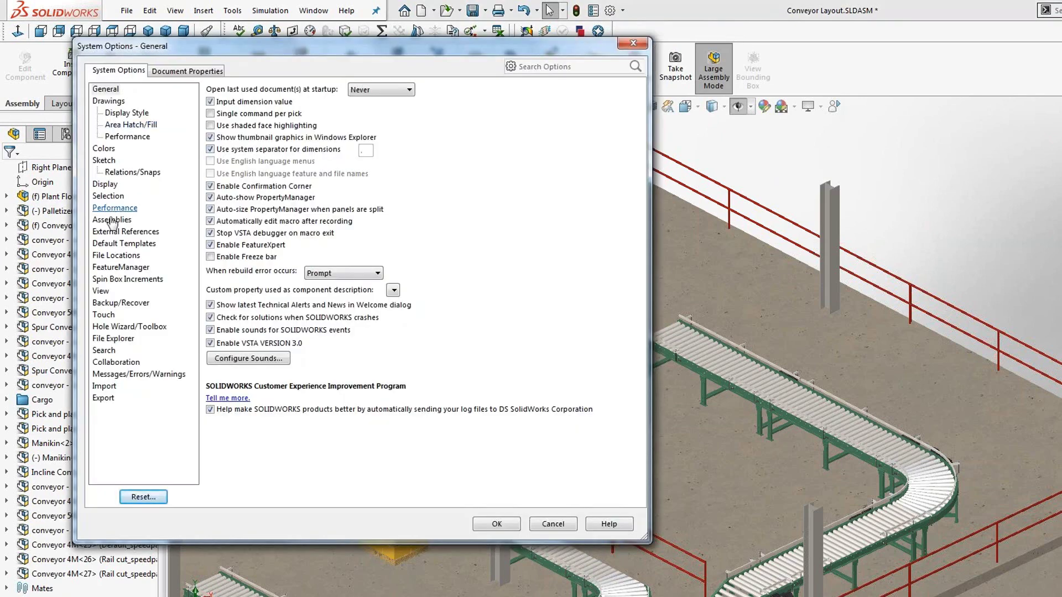
left_click(112, 220)
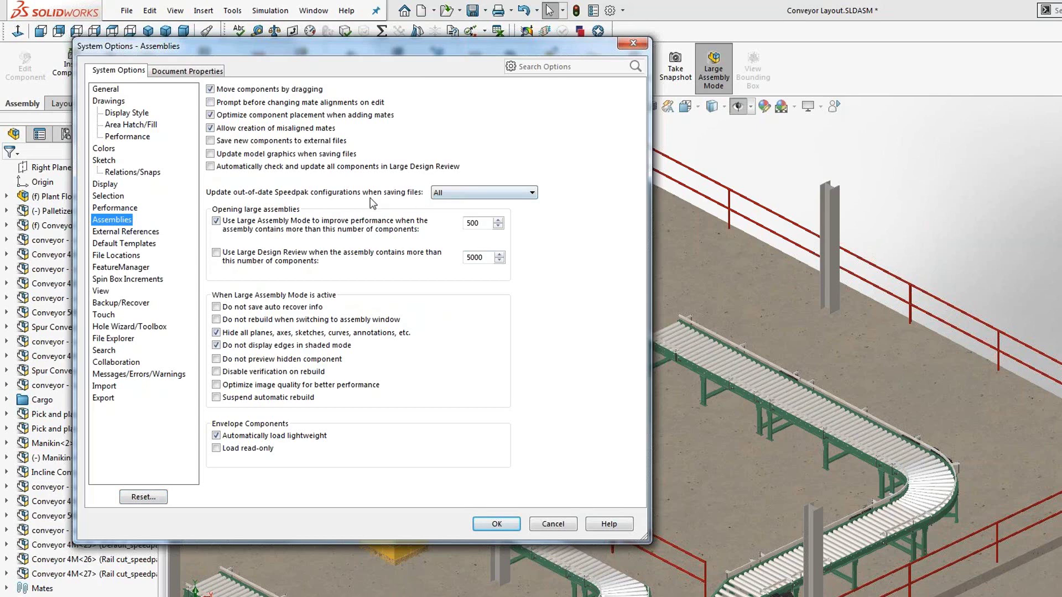
left_click(483, 193)
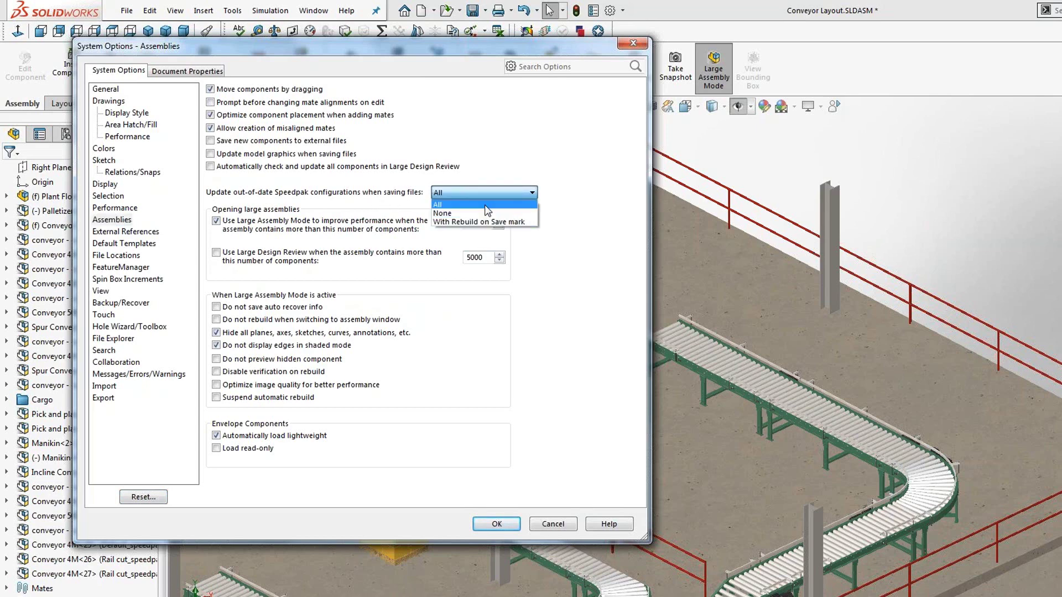
left_click(443, 204)
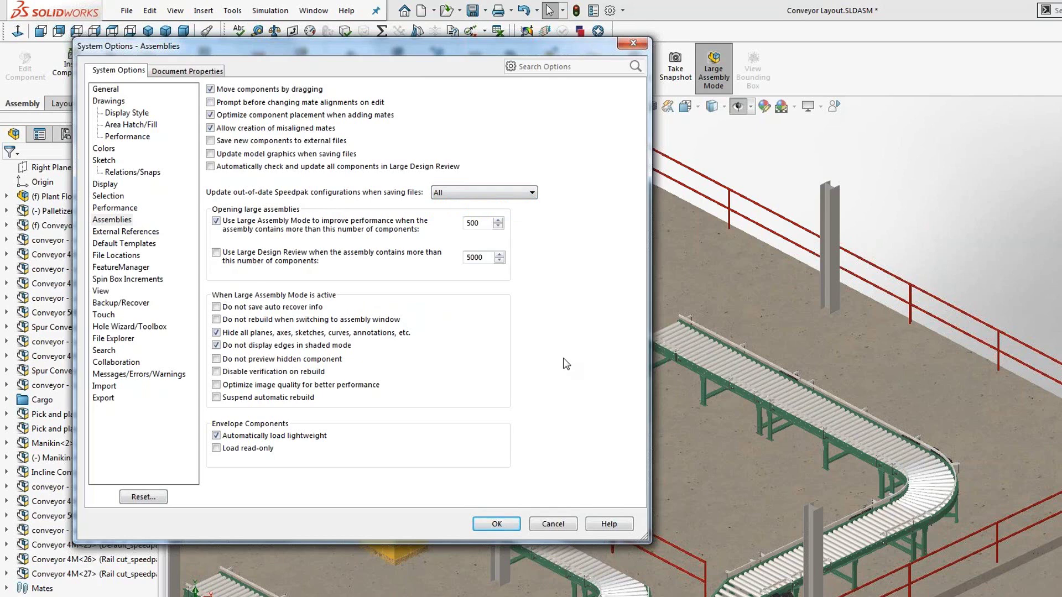
left_click(560, 525)
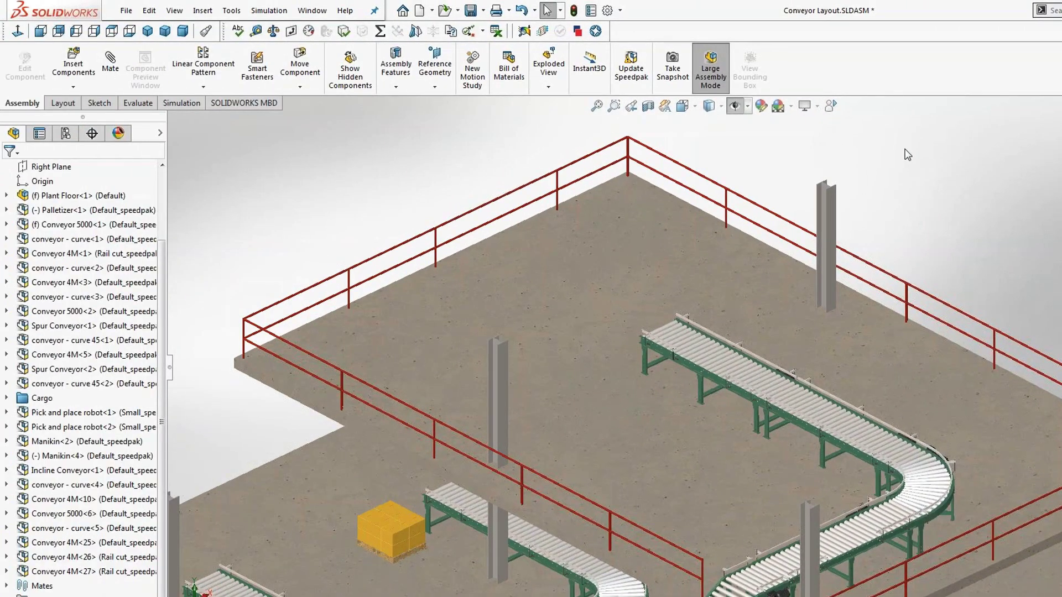
Open the recent CHASSIS assembly and open its Support Bar component as a separate part
key("r")
left_click(815, 272)
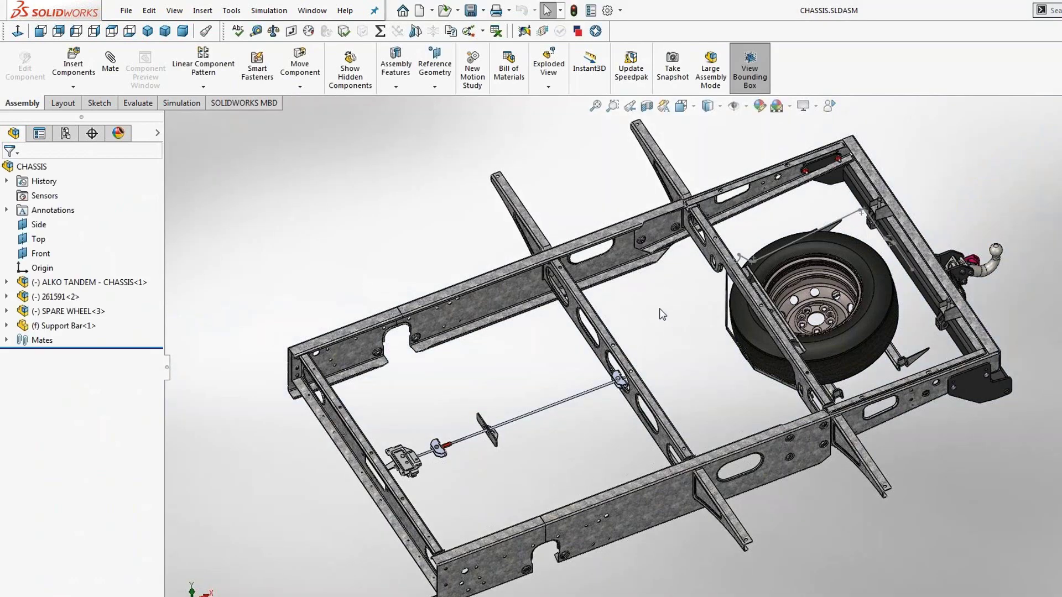
left_click(612, 106)
left_click_drag(700, 172, 977, 384)
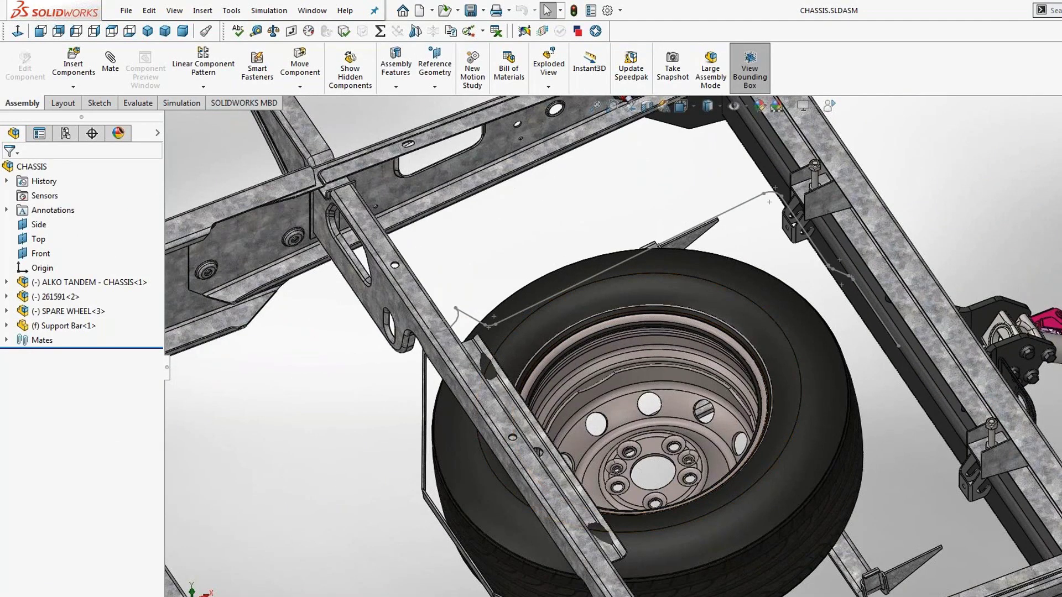
right_click(63, 325)
left_click(71, 265)
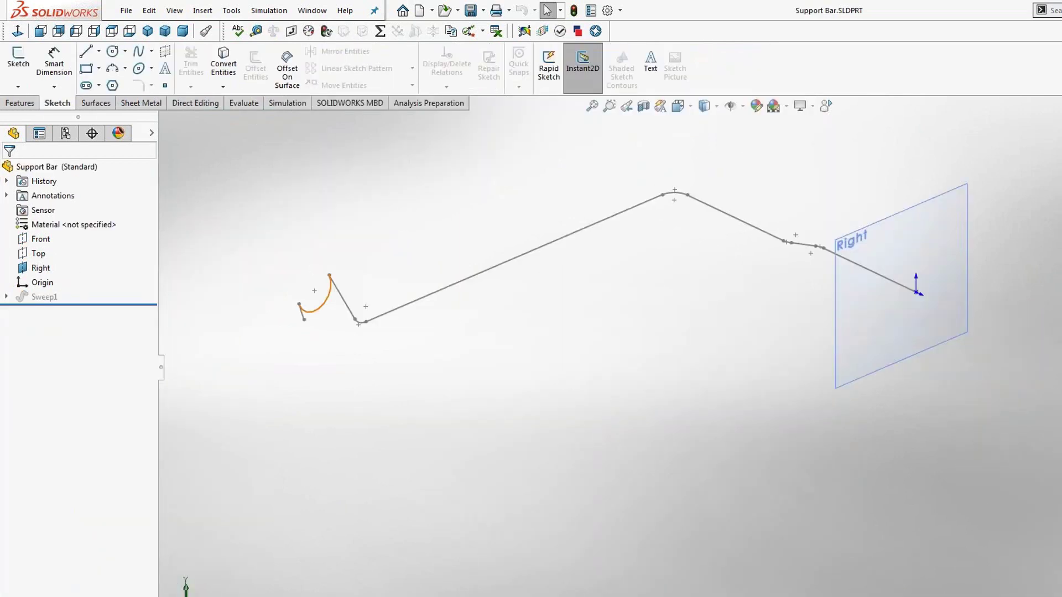
Edit the Support Bar's 3D sketch and reverse the endpoint tangent of the R26 hook arc
key("z")
left_click_drag(271, 244, 398, 354)
key("Escape")
left_click(680, 410)
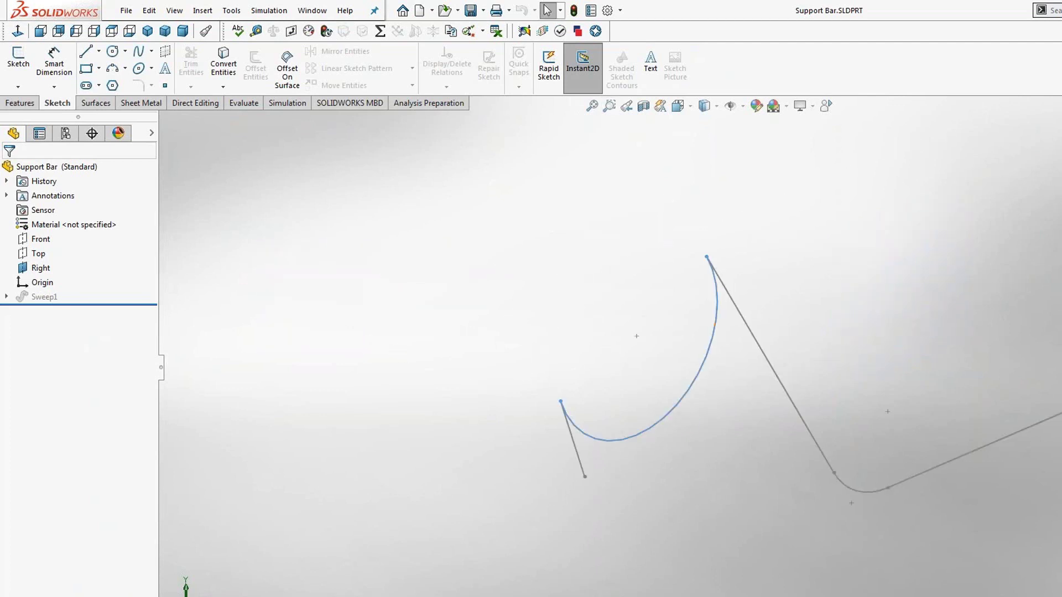
right_click(680, 410)
left_click(687, 434)
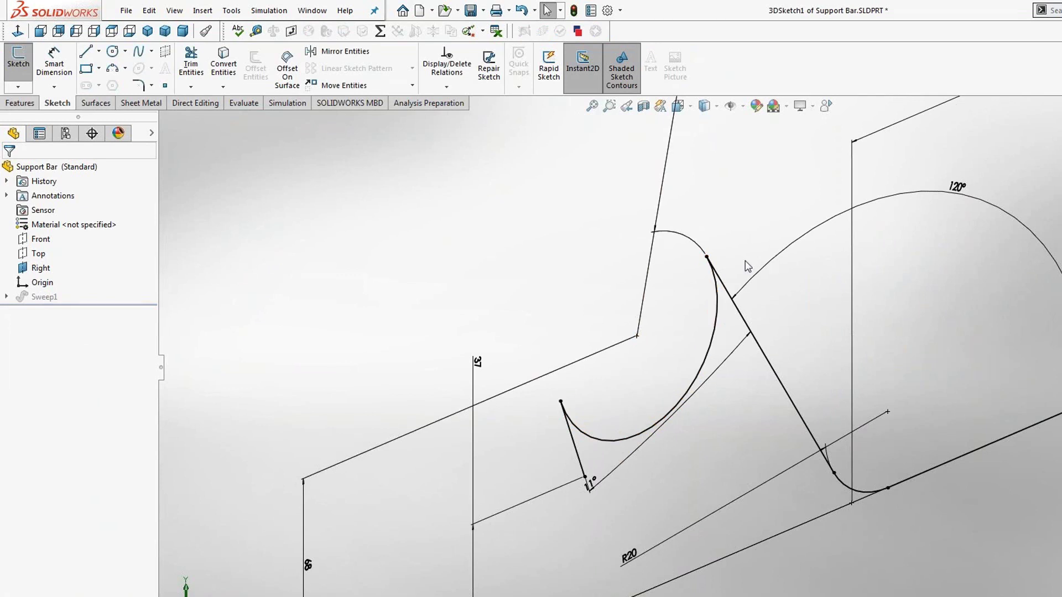
left_click(670, 413)
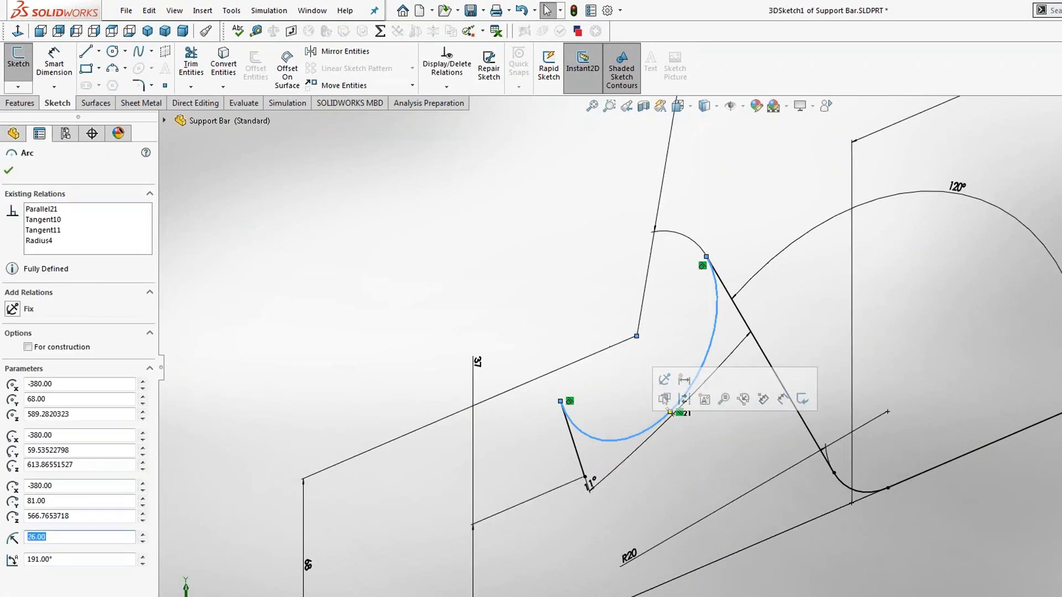
right_click(671, 412)
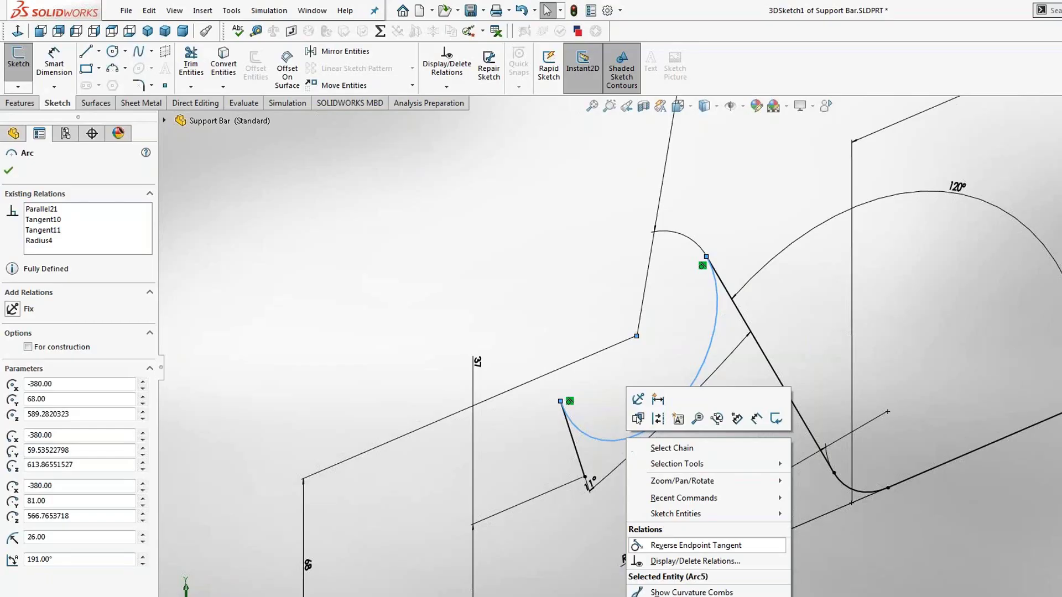
left_click(695, 545)
key("Escape")
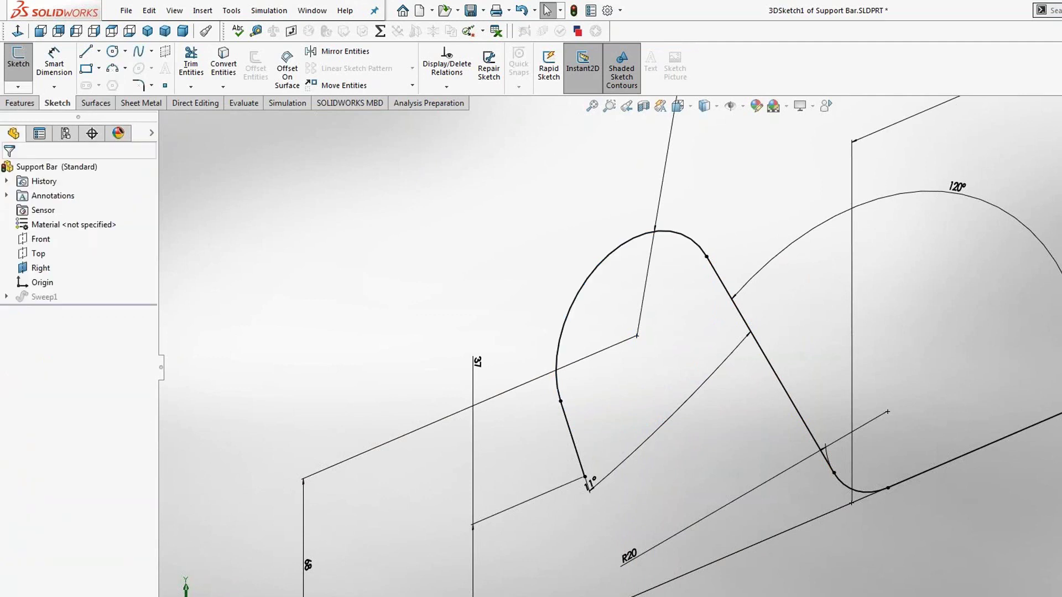
Mirror all entities of the 3D sketch about the Right plane, keeping the original as a copy
left_click(591, 106)
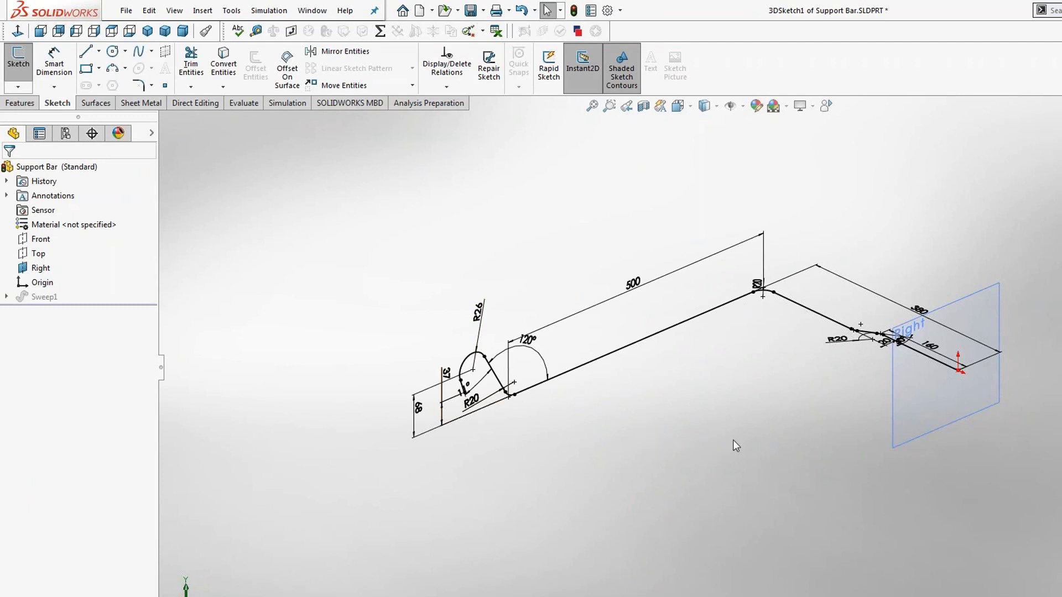
middle_click_drag(733, 440, 781, 439)
scroll(781, 439, "down", 1)
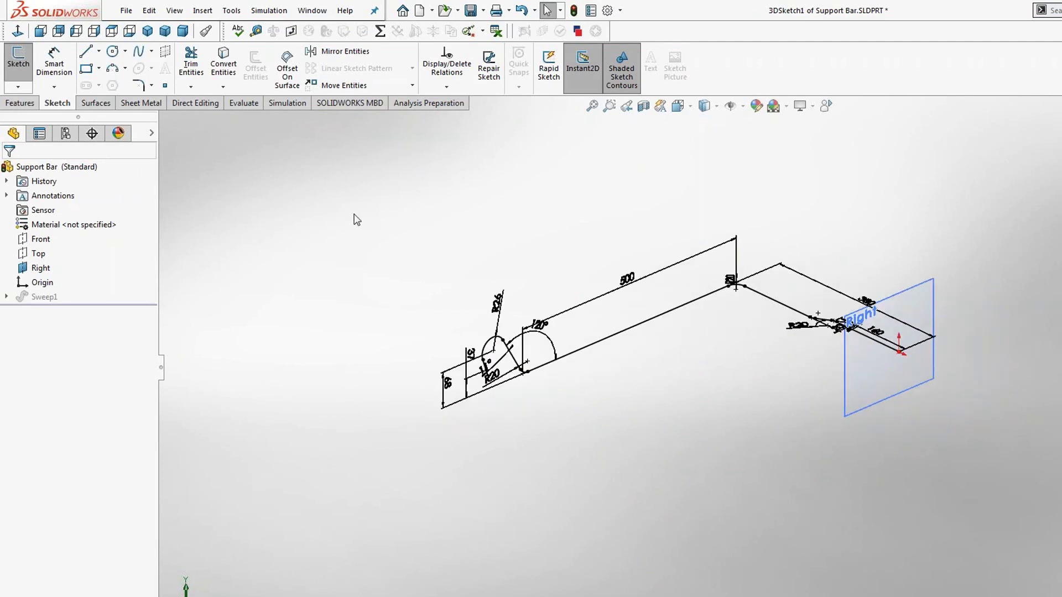
mouse_move(359, 160)
left_mouse_down()
mouse_move(573, 386)
mouse_move(947, 453)
left_mouse_up()
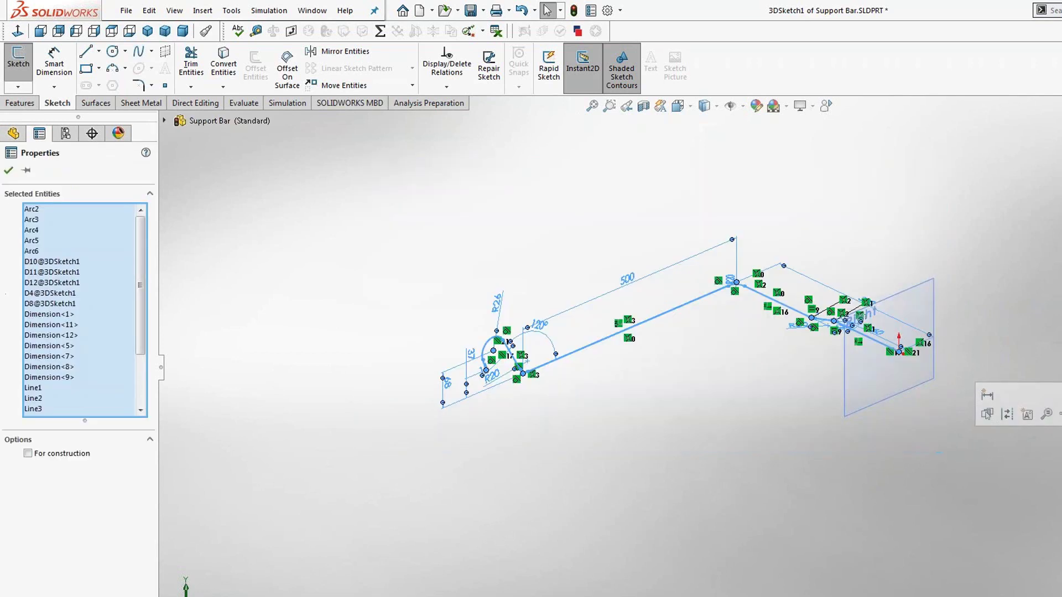
left_click(335, 51)
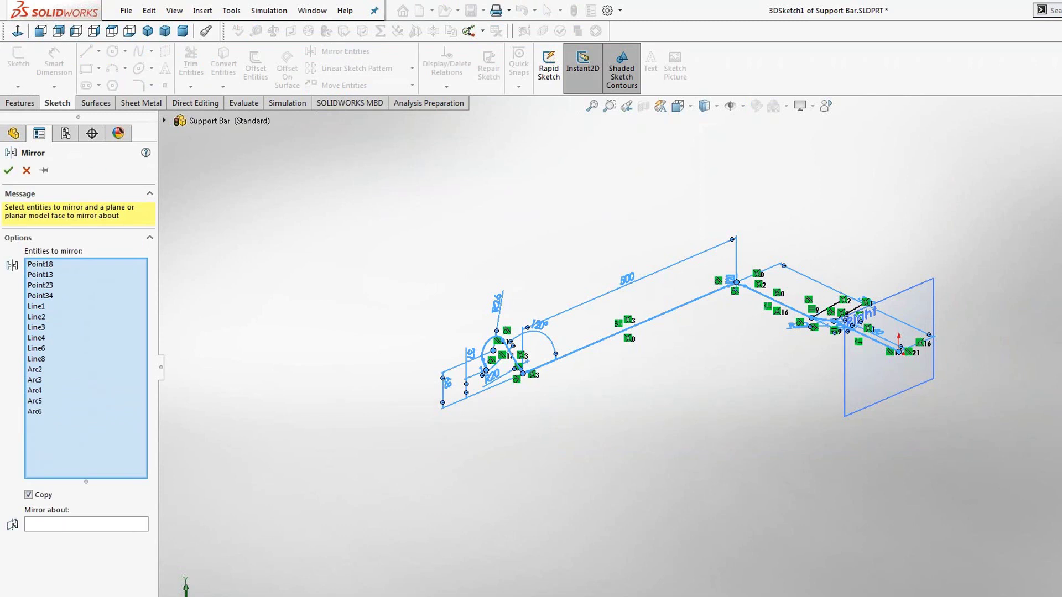
left_click(59, 524)
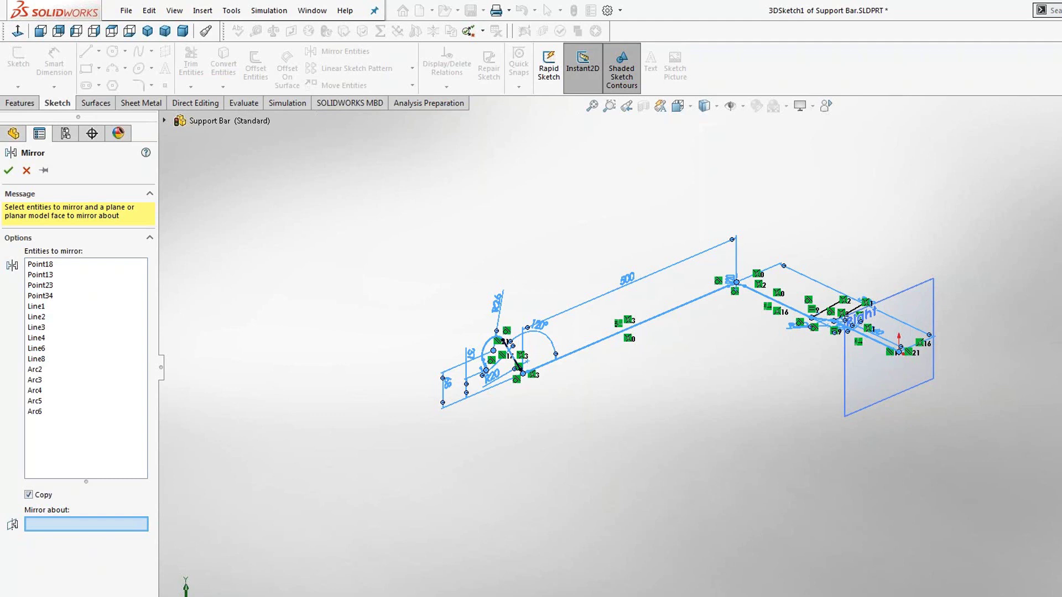
left_click(53, 515)
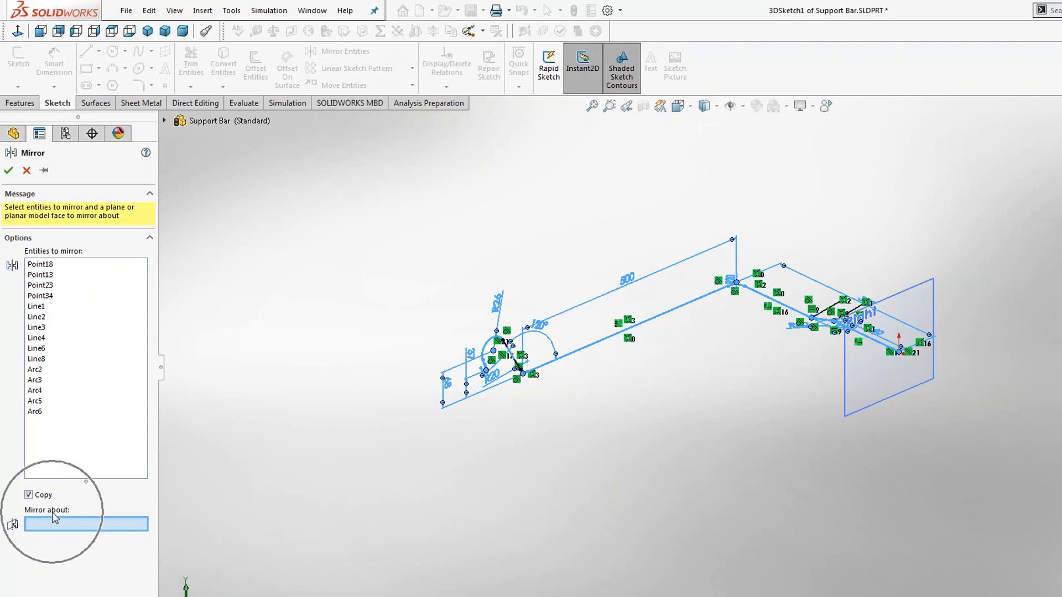
left_click(845, 387)
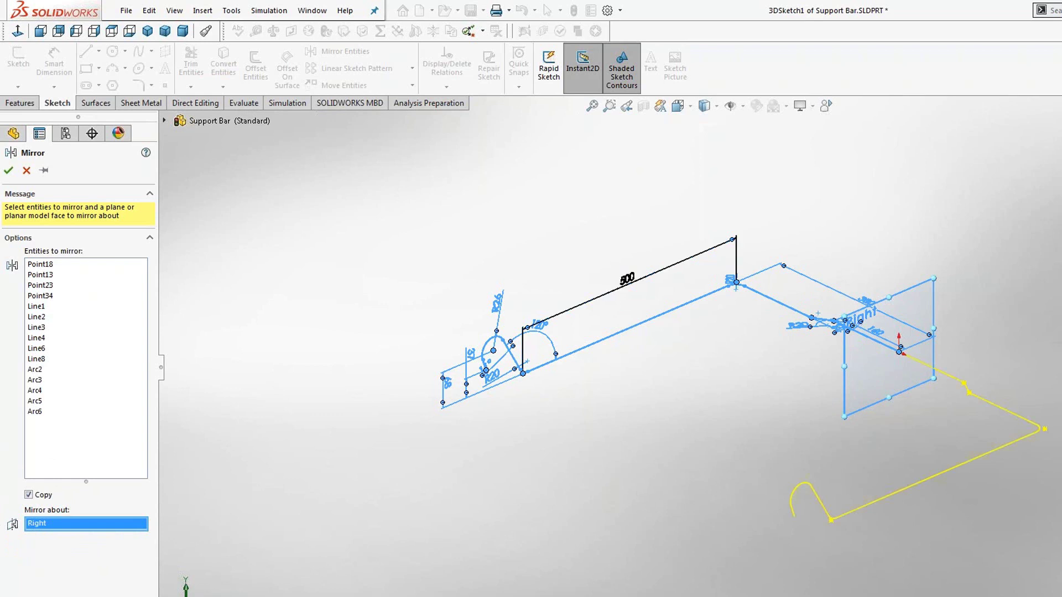
key("Return")
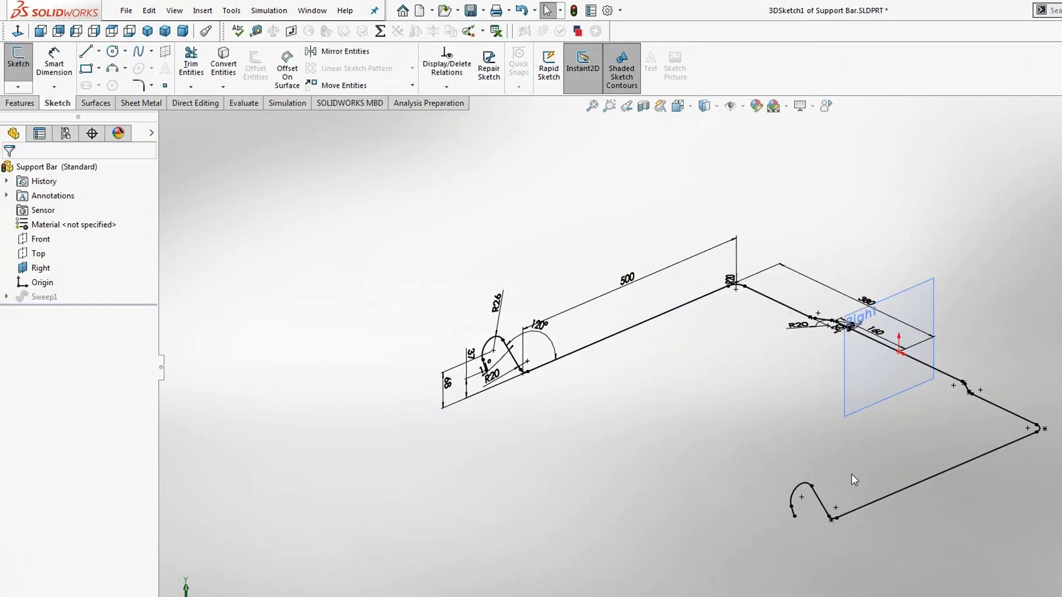
Set the length dimension of the bar's long straight segment to 590 mm
double_click(628, 280)
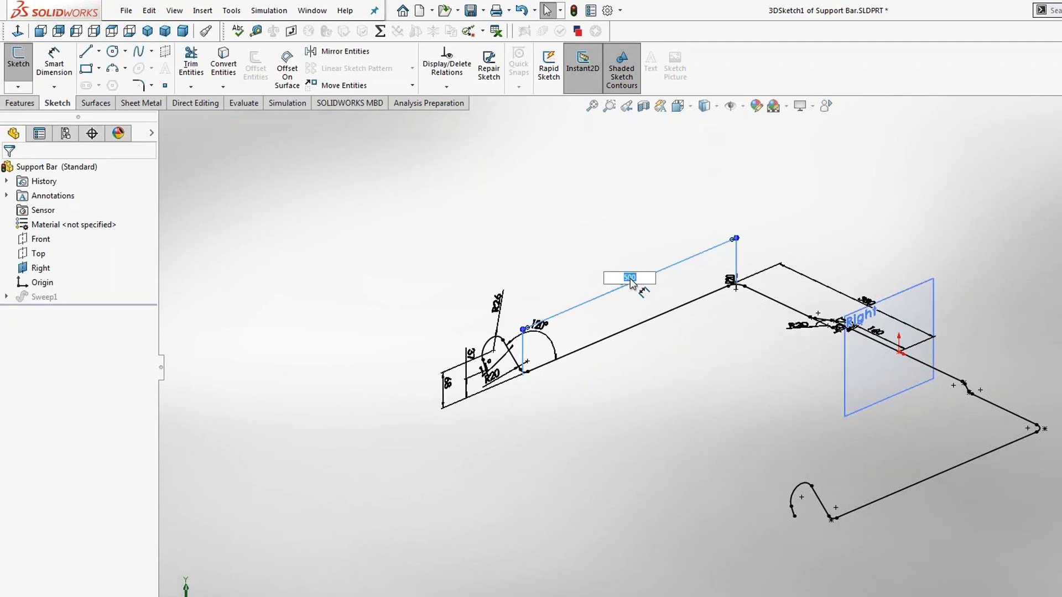
type("590")
key("Return")
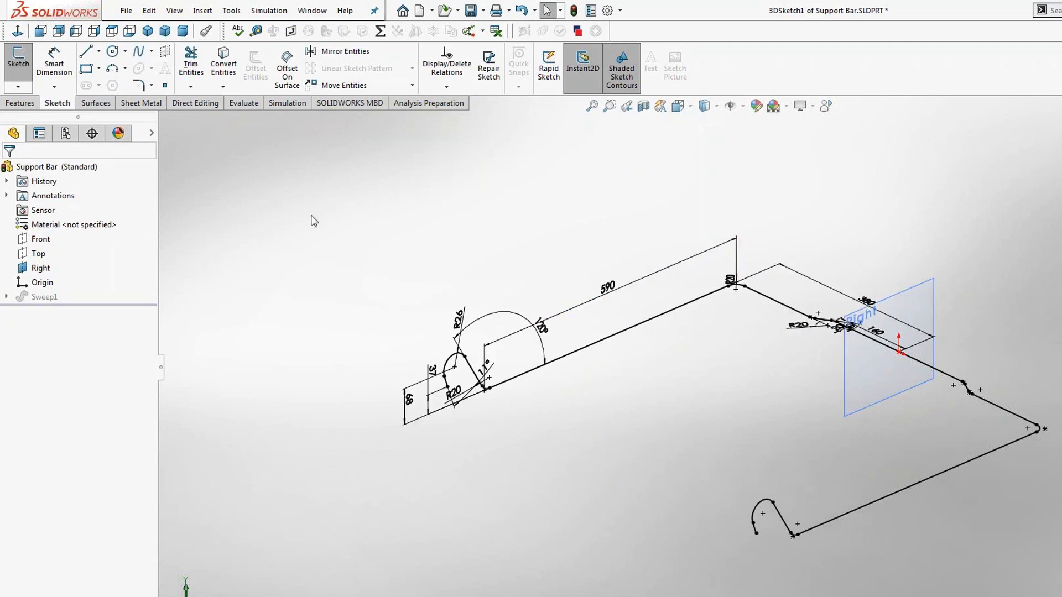
Exit the 3D sketch to rebuild the Support Bar sweep, and return to the CHASSIS assembly
key("s")
left_click(280, 220)
key("d")
left_click(292, 234)
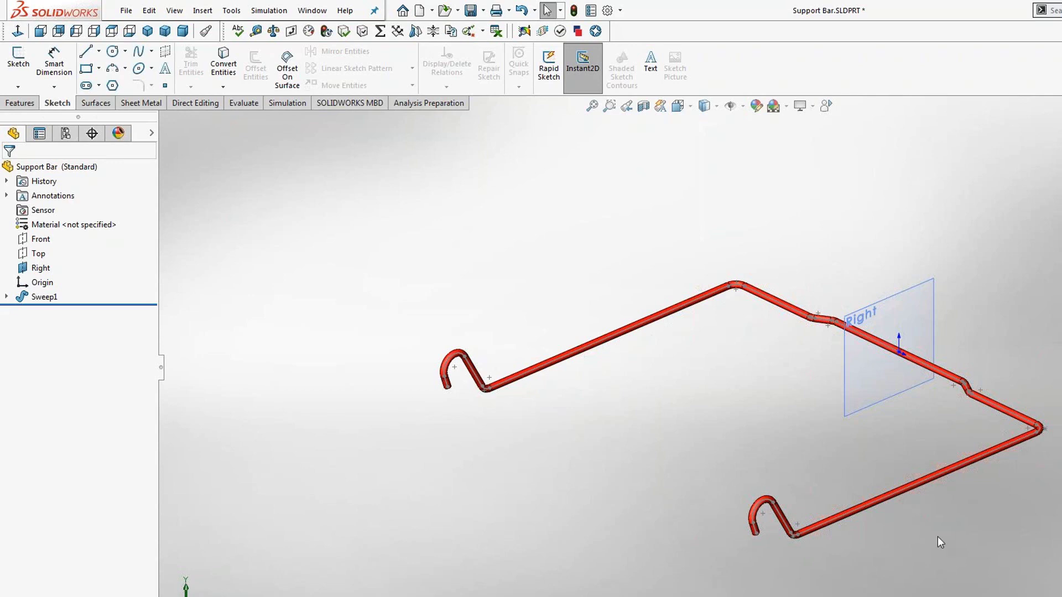
key("ctrl+Tab")
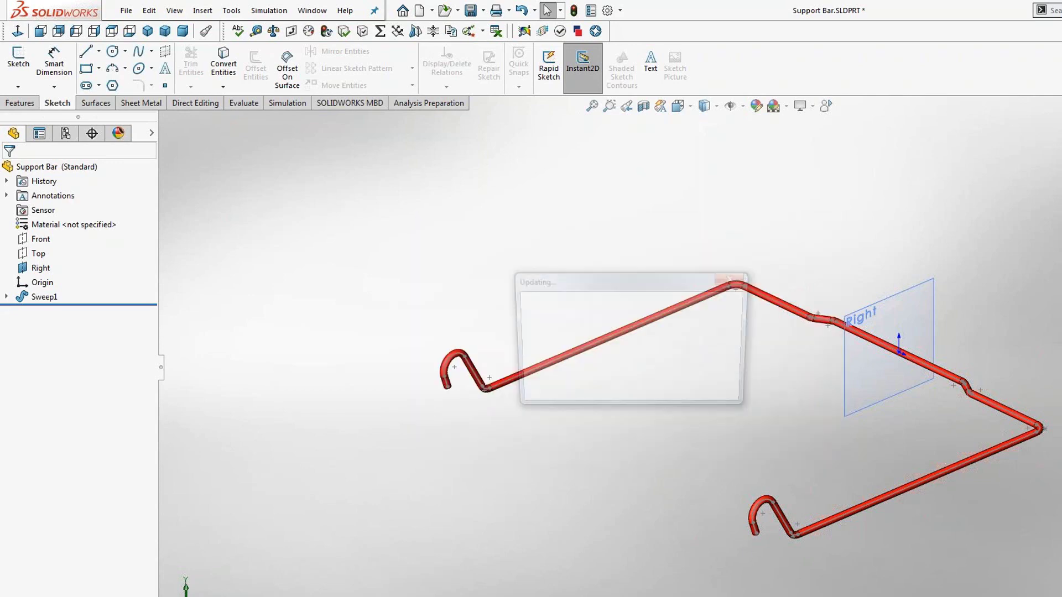
scroll(715, 534, "up", 2)
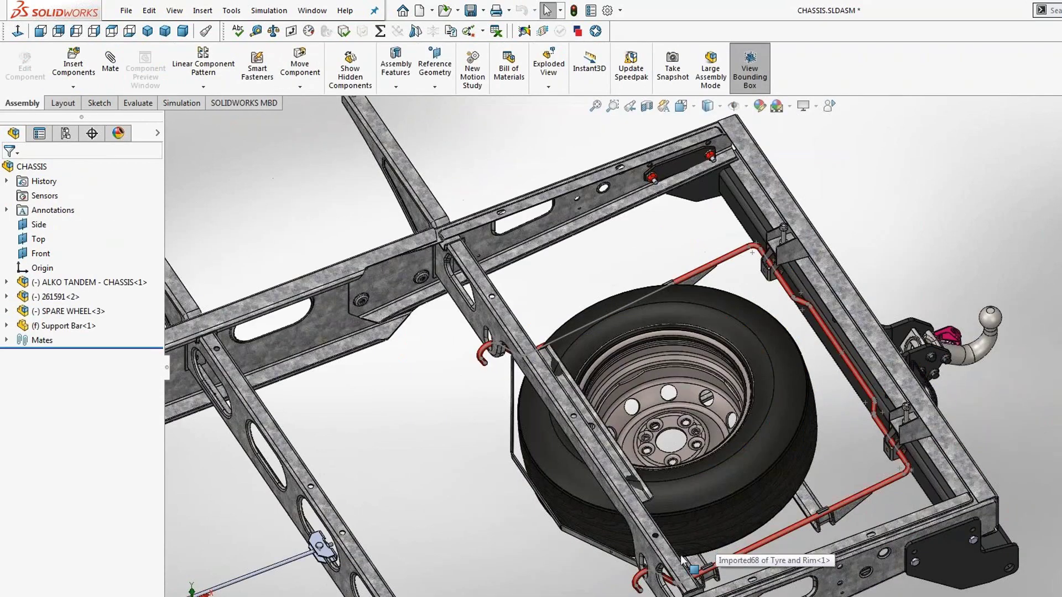
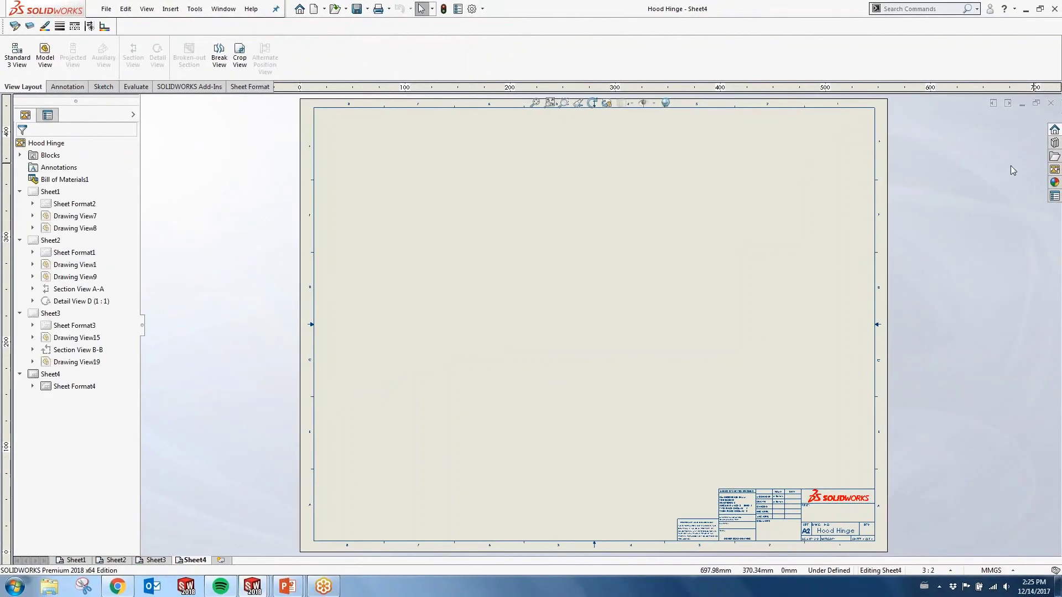
left_click(1055, 170)
left_click(903, 126)
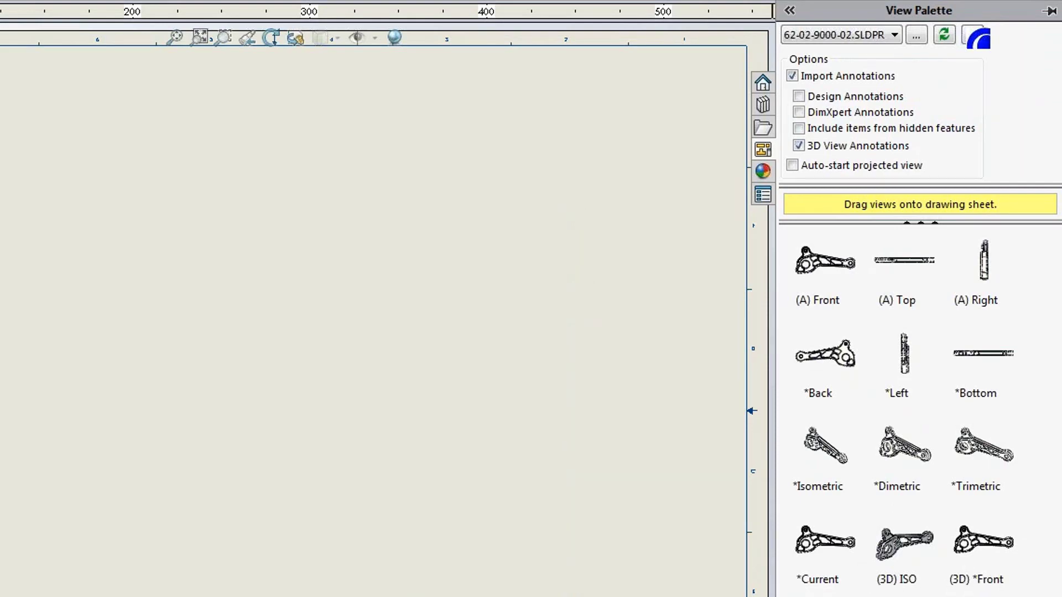
left_click_drag(983, 542, 199, 472)
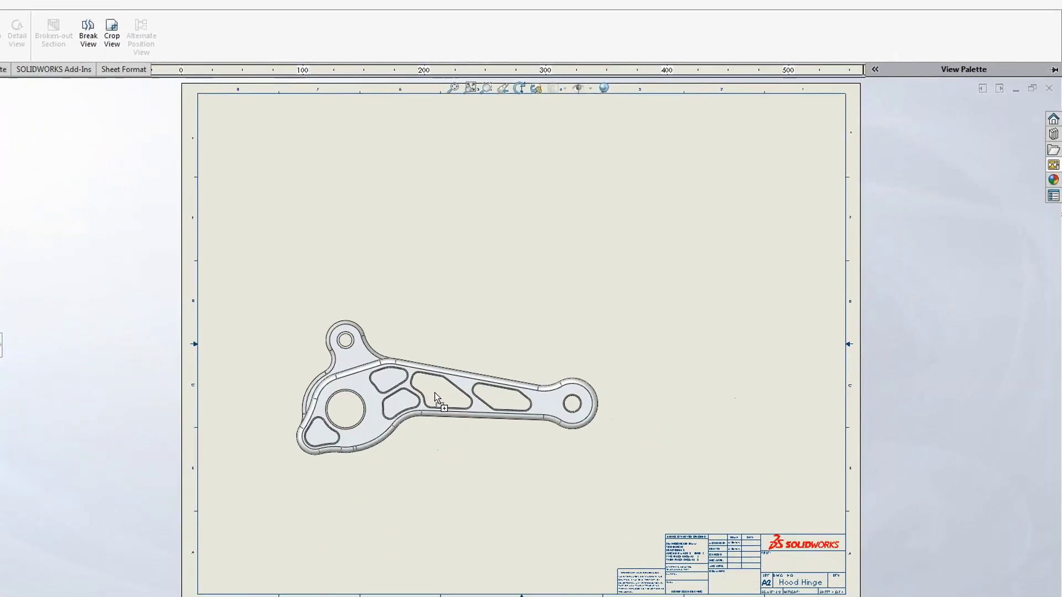
left_click_drag(461, 388, 407, 416)
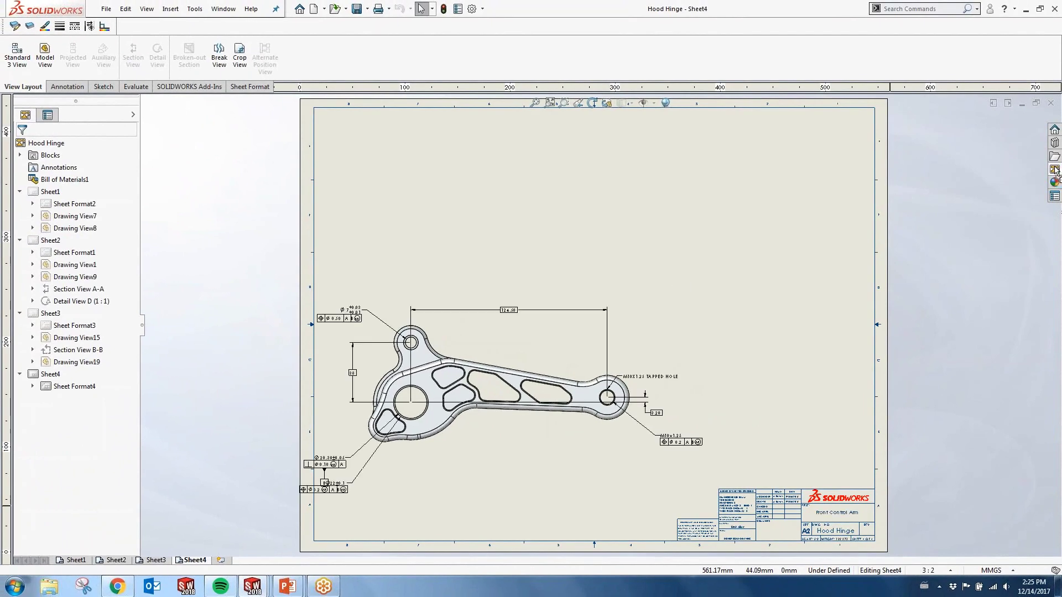
Place the (3D) Right view beside the front view and the (3D) ISO view above it on Sheet4
left_click(1055, 170)
mouse_move(925, 456)
left_mouse_down()
mouse_move(326, 387)
mouse_move(763, 360)
mouse_move(774, 382)
left_mouse_up()
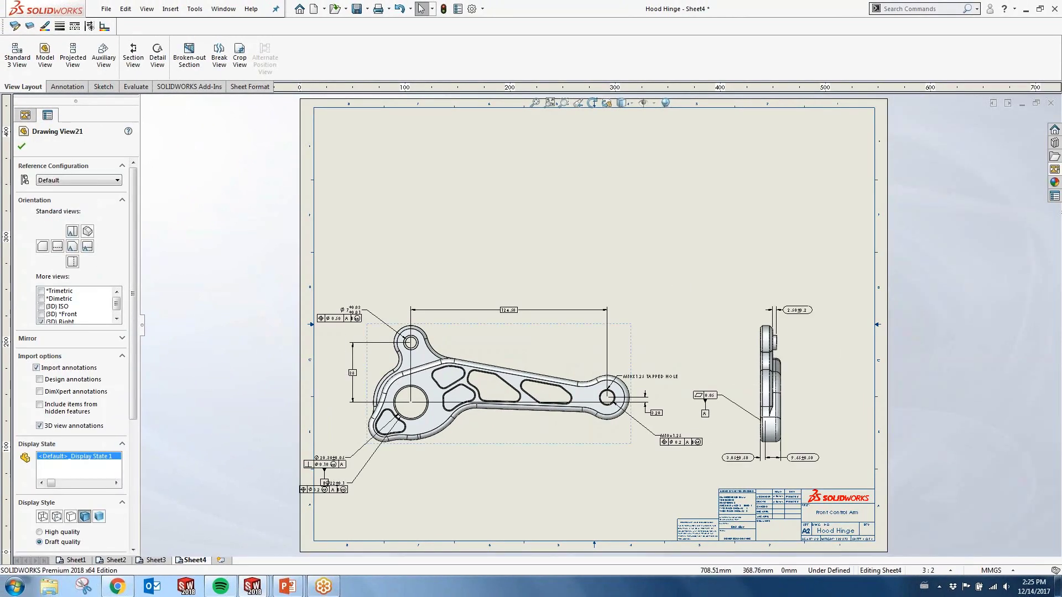
left_click(1055, 170)
left_click_drag(969, 412, 642, 210)
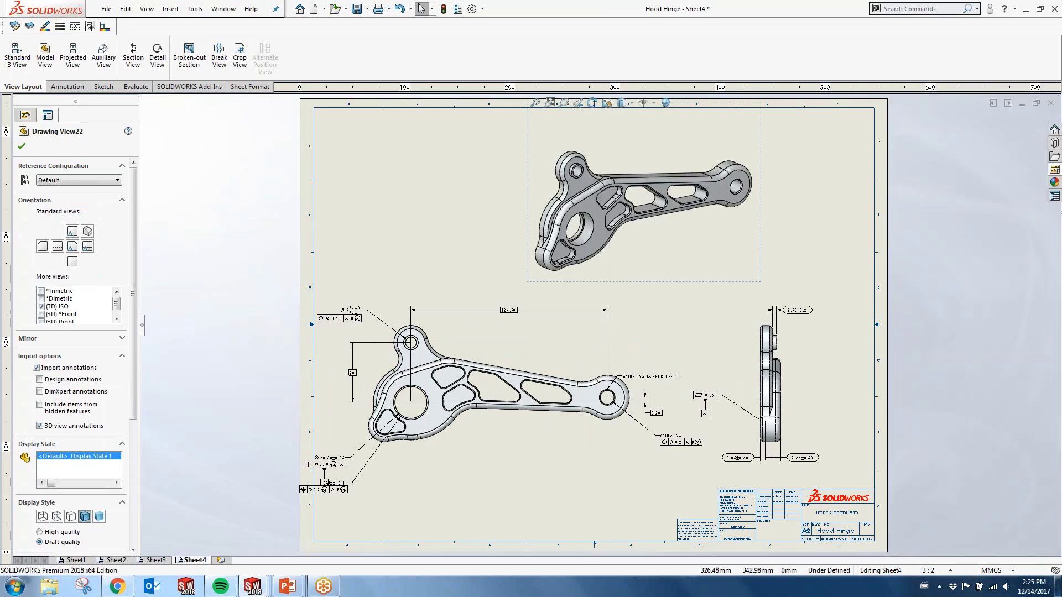
Shift the front and right views on Sheet4 slightly to the right, and clear the selection
left_click_drag(555, 324, 578, 323)
left_click_drag(788, 354, 817, 354)
left_click(905, 346)
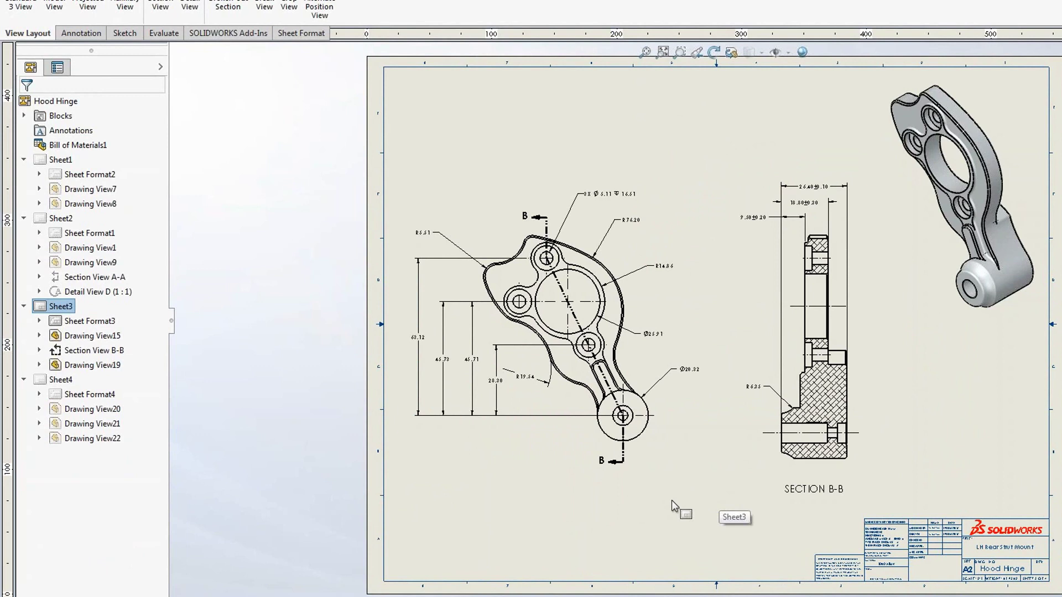
Add a hole callout to the stepped hole in the lower round boss of Sheet3's front view, placed below and right of it
left_click(679, 52)
left_click_drag(593, 382, 709, 486)
key("Escape")
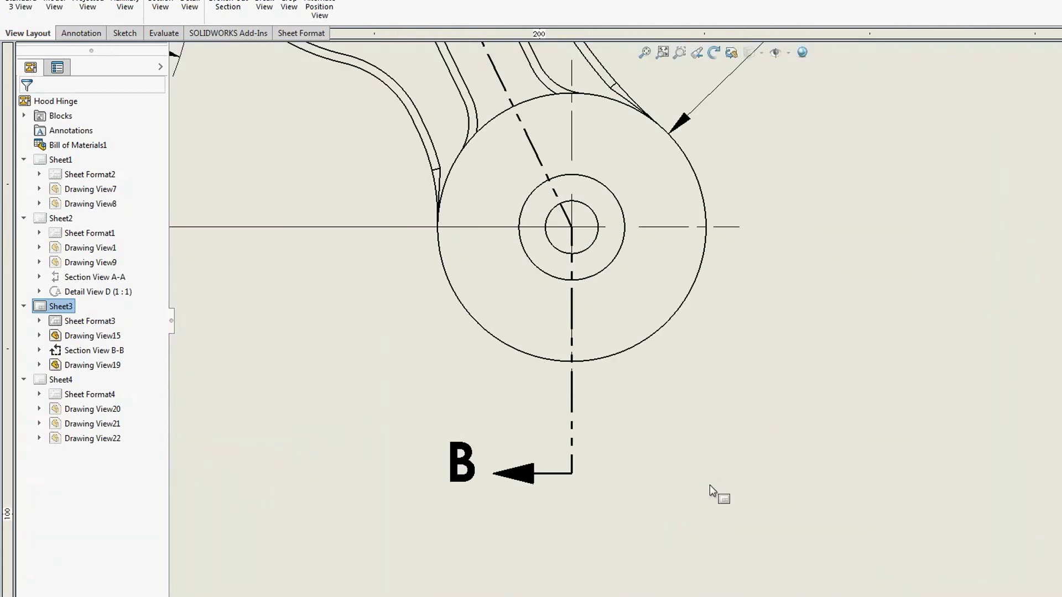
right_click(701, 439)
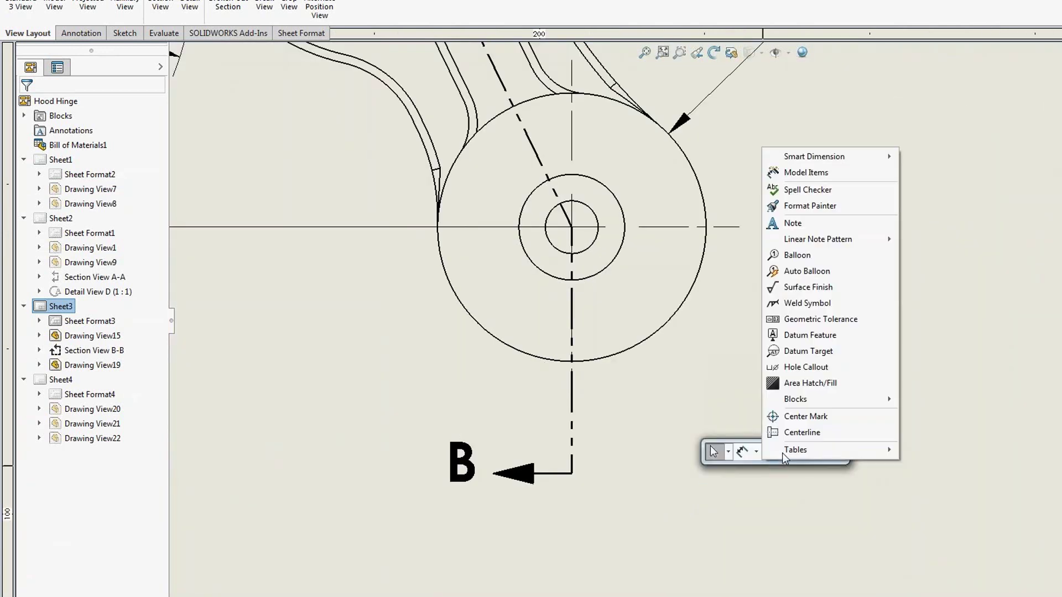
left_click(796, 367)
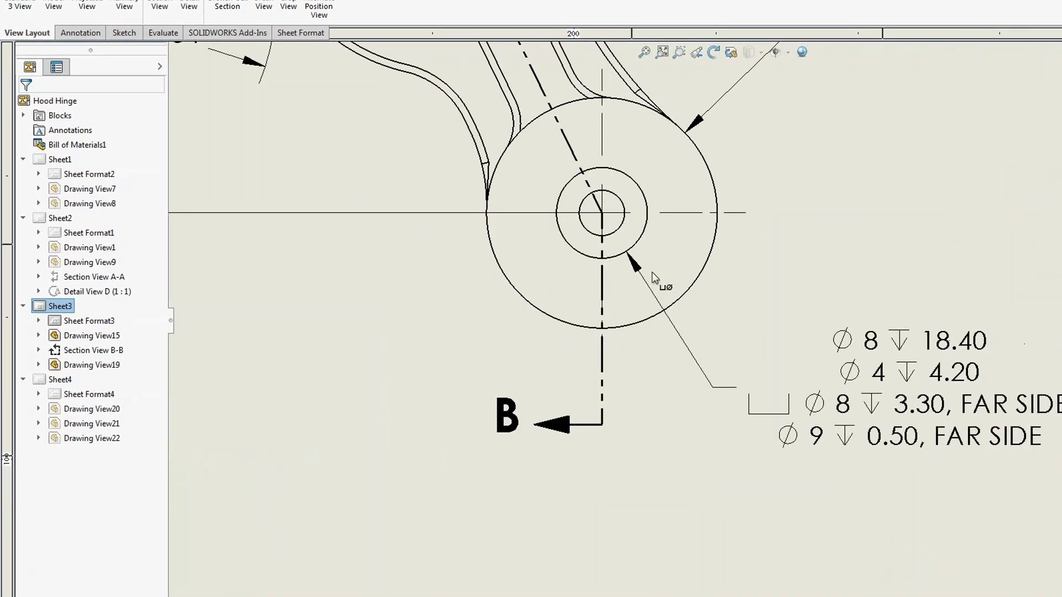
left_click(909, 409)
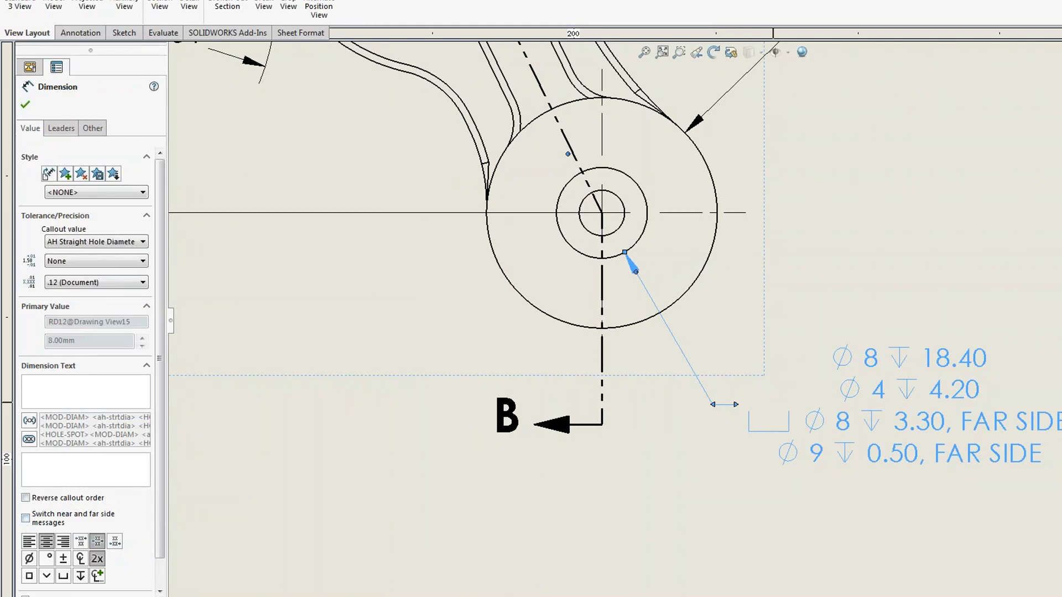
left_click(26, 104)
Assign the crosshatch of Section B-B to the Hatch layer
mouse_move(1040, 157)
middle_mouse_down()
mouse_move(901, 161)
mouse_move(588, 230)
mouse_move(426, 301)
mouse_move(434, 286)
middle_mouse_up()
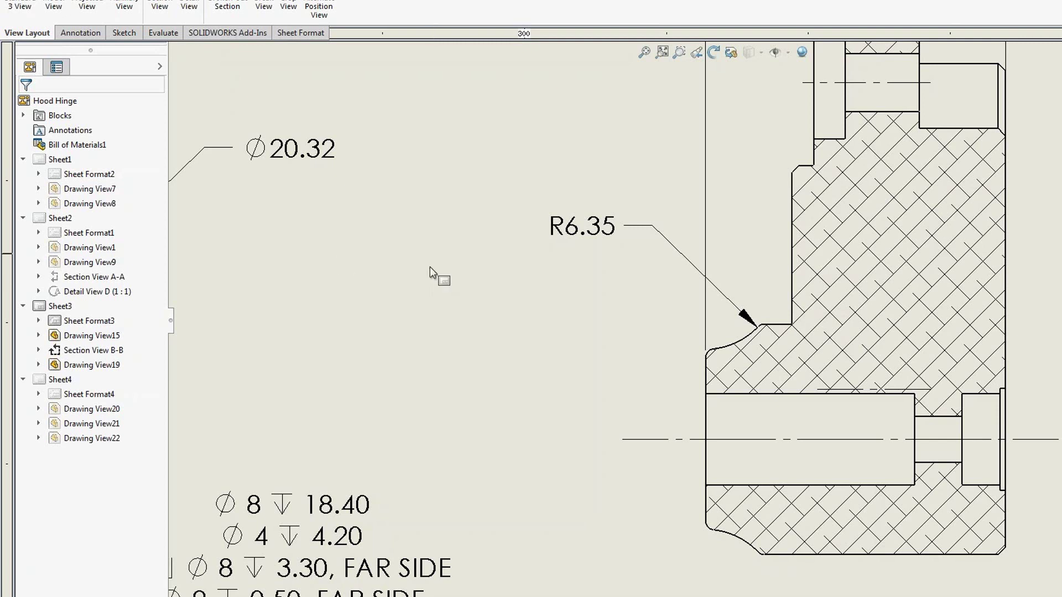
left_click(857, 220)
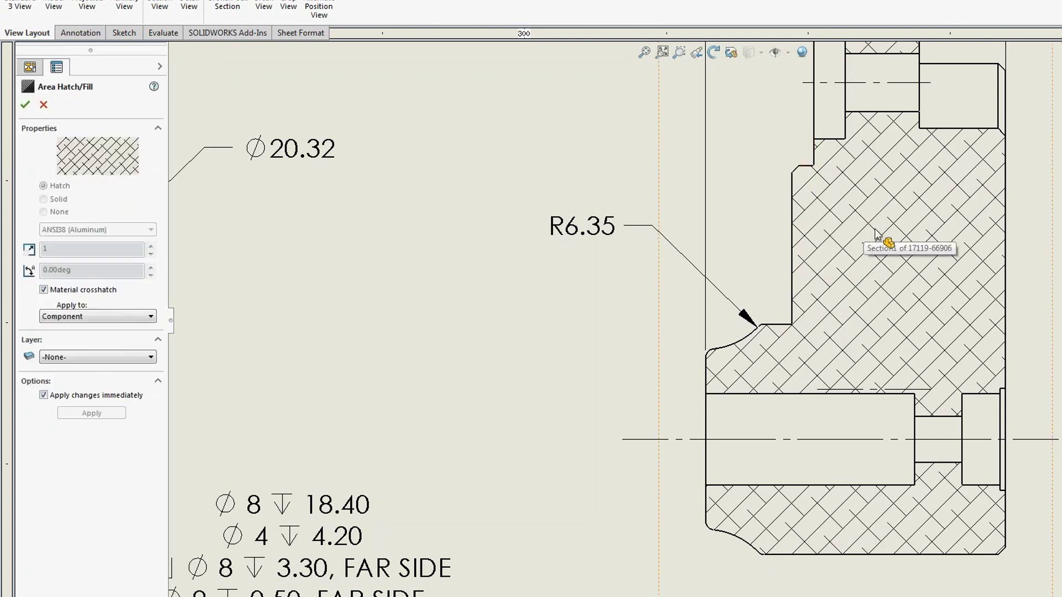
right_click(874, 224)
left_click(151, 358)
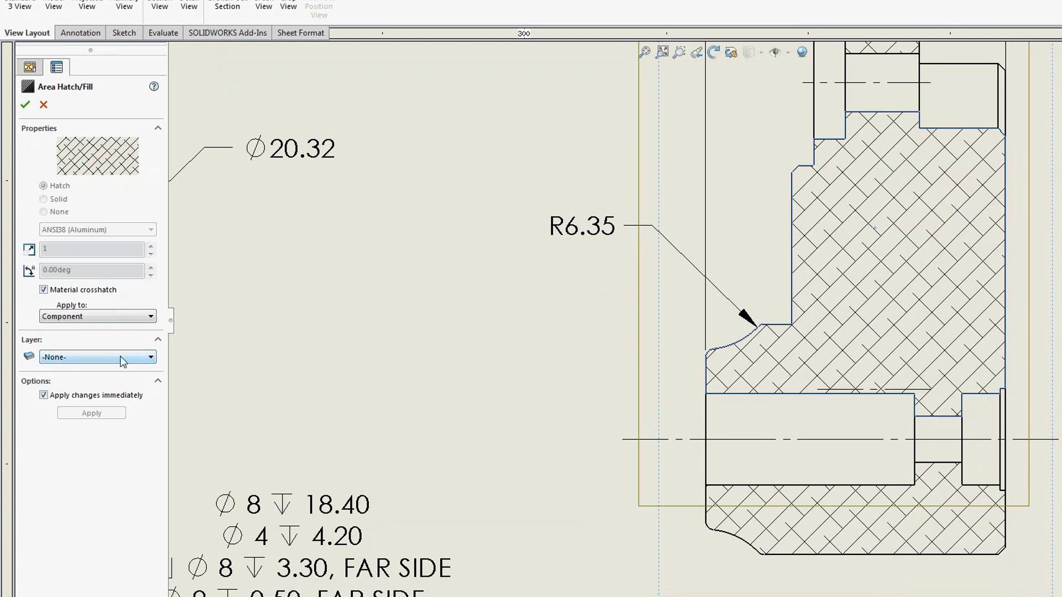
left_click(147, 360)
left_click(88, 424)
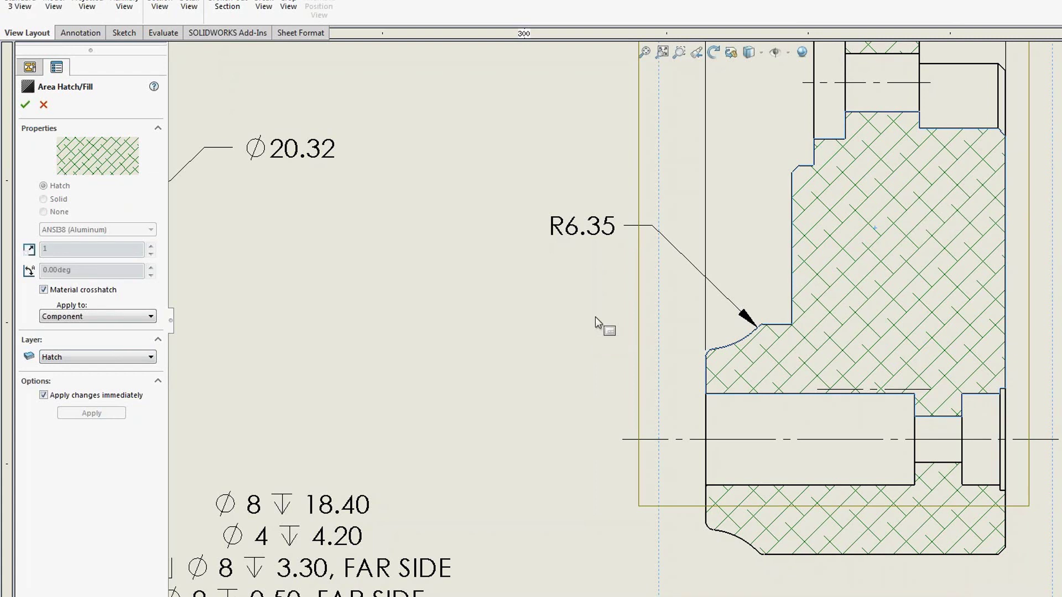
middle_click_drag(550, 109, 519, 377)
middle_click_drag(516, 106, 492, 594)
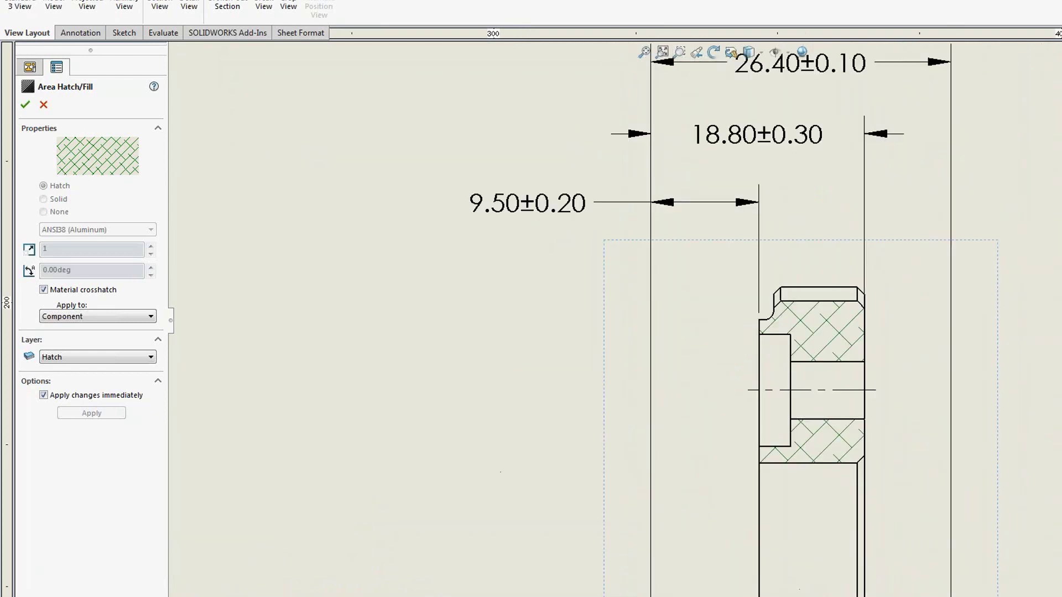
middle_click_drag(497, 330, 487, 449)
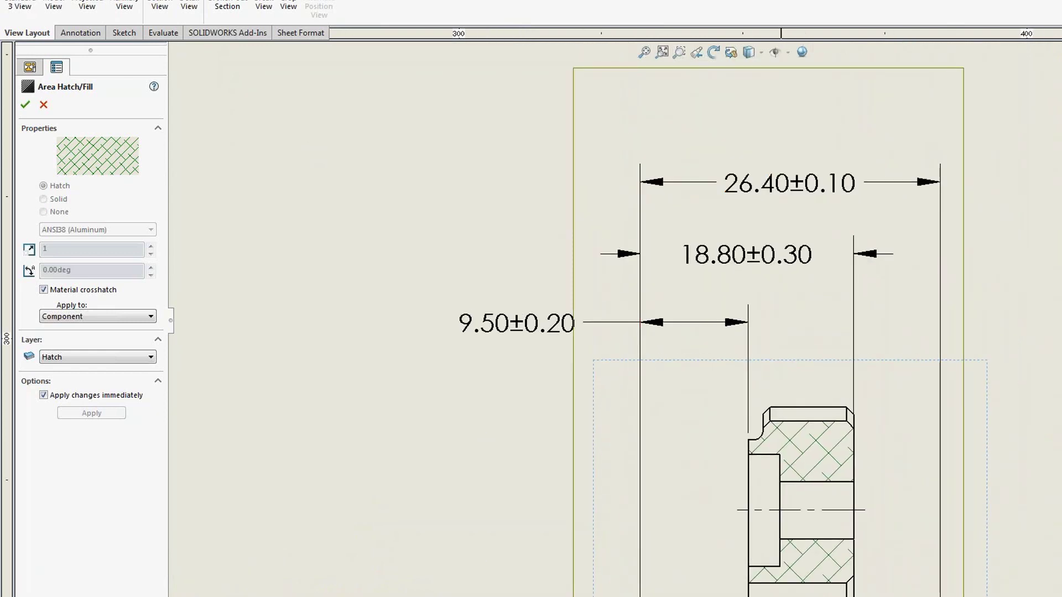
Finish the hatch edit and set the document's trailing zeroes for dimensions to Show, accepting the loss of the outdated options
left_click(25, 106)
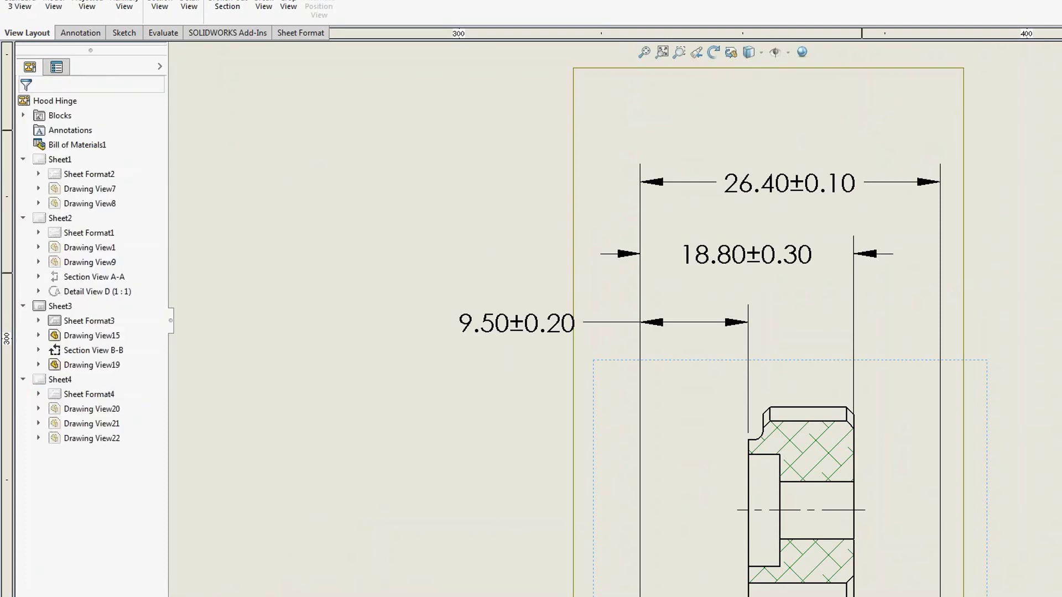
right_click(613, 2)
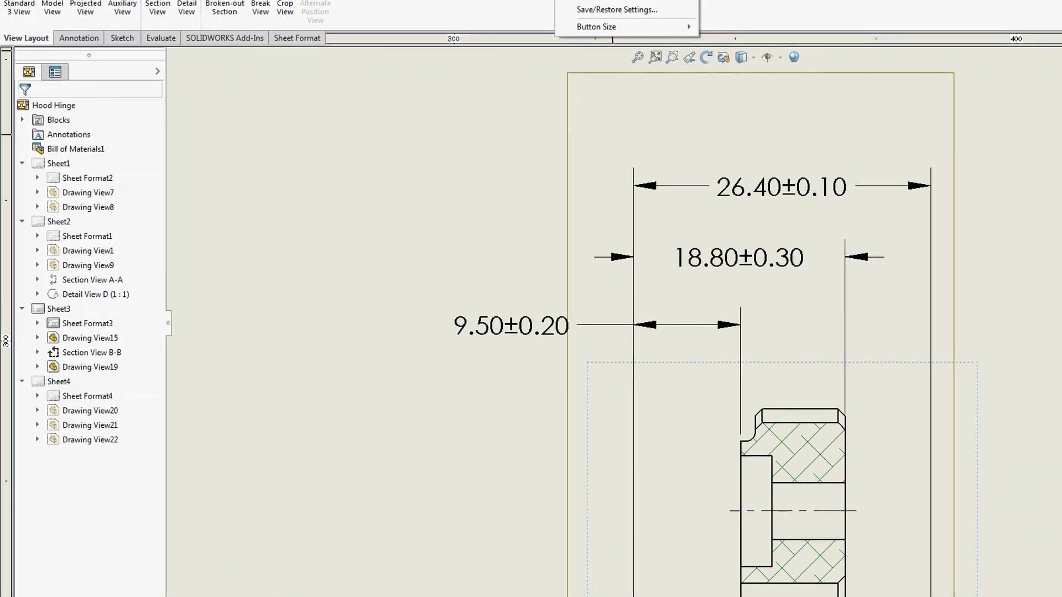
left_click(606, 0)
left_click(159, 31)
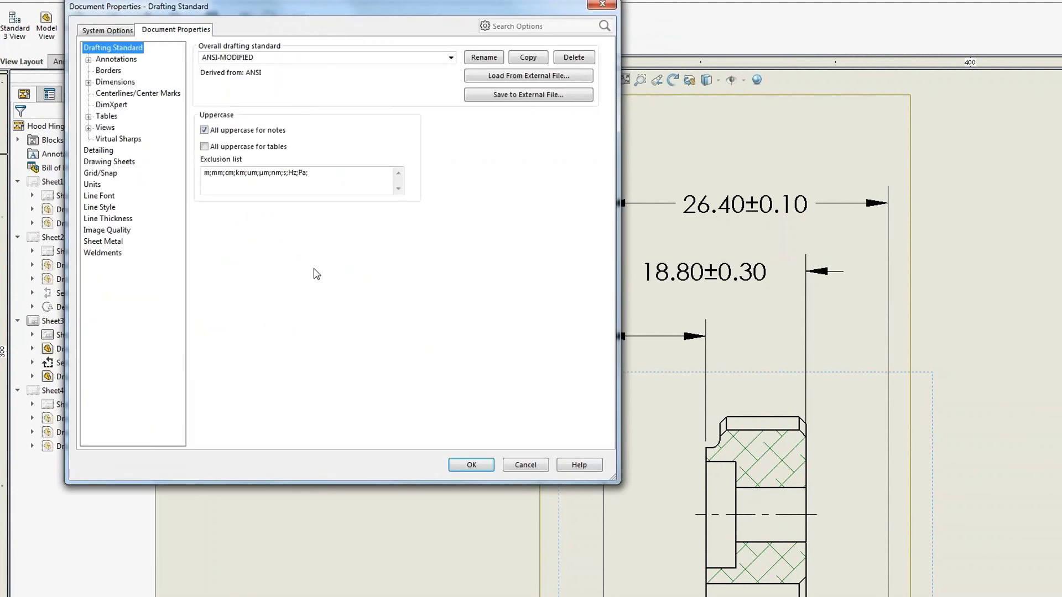
left_click(117, 82)
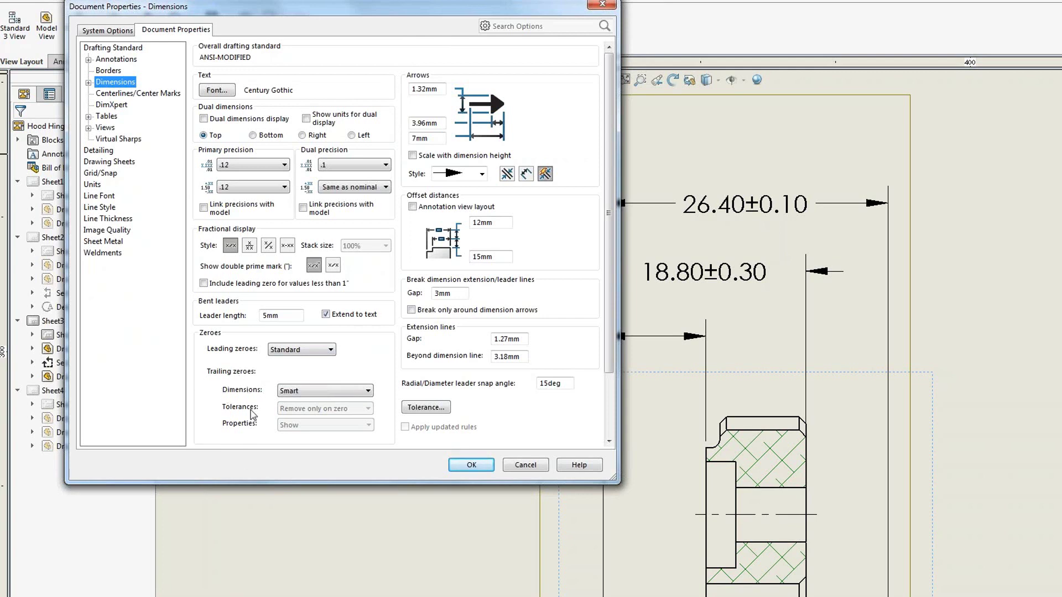
left_click(318, 390)
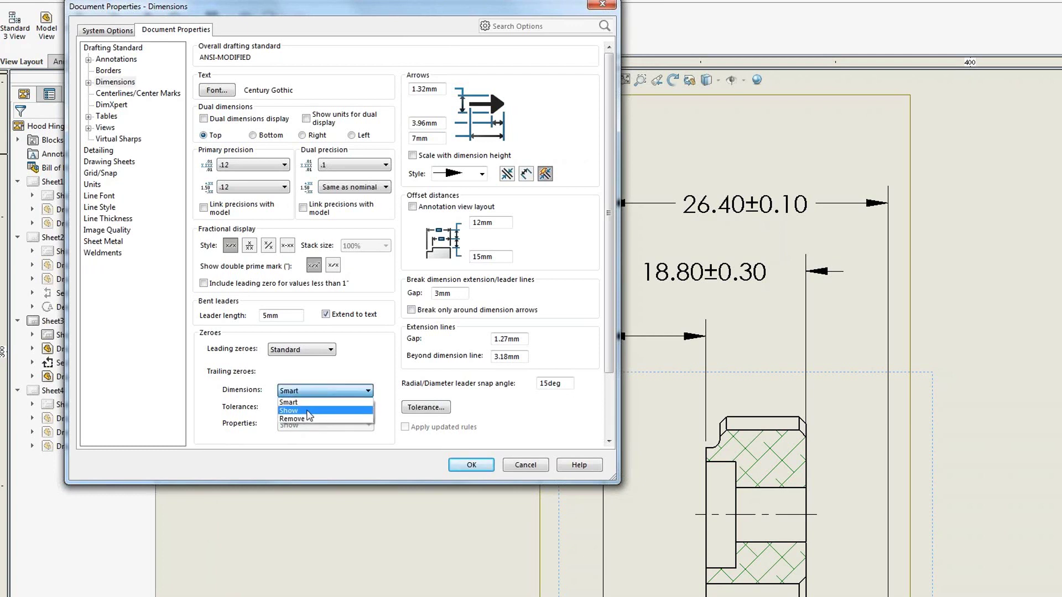
left_click(307, 411)
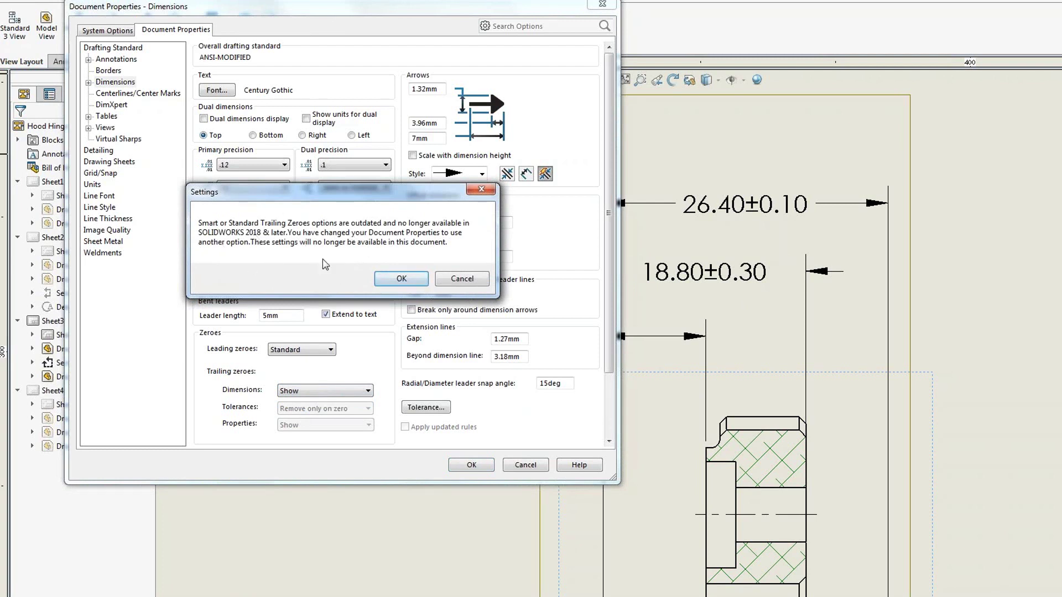
left_click(402, 279)
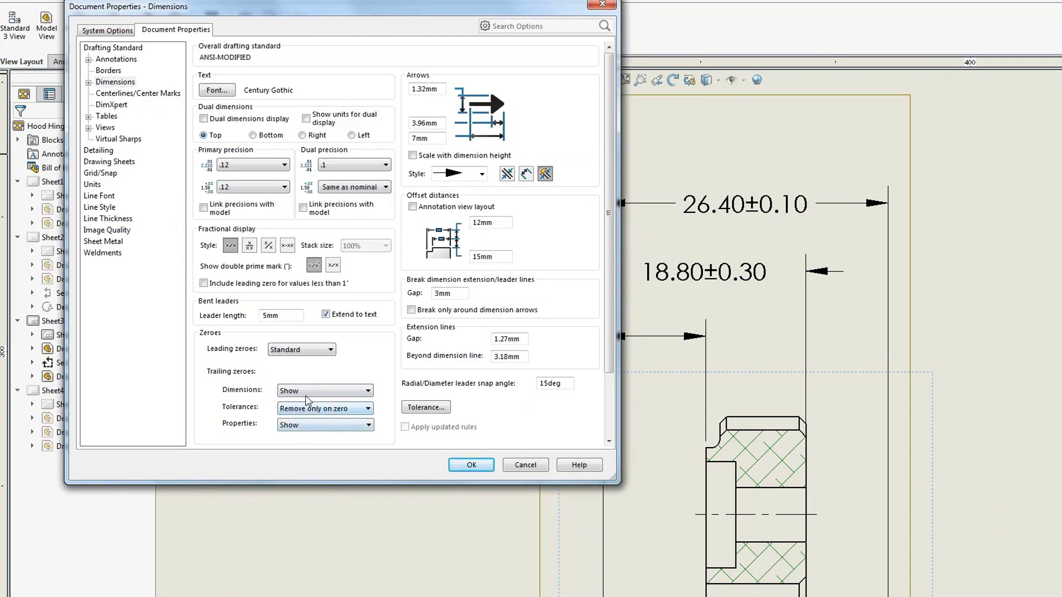
Set the document's trailing zeroes for tolerances to Remove and apply the document properties
left_click(354, 414)
left_click(321, 436)
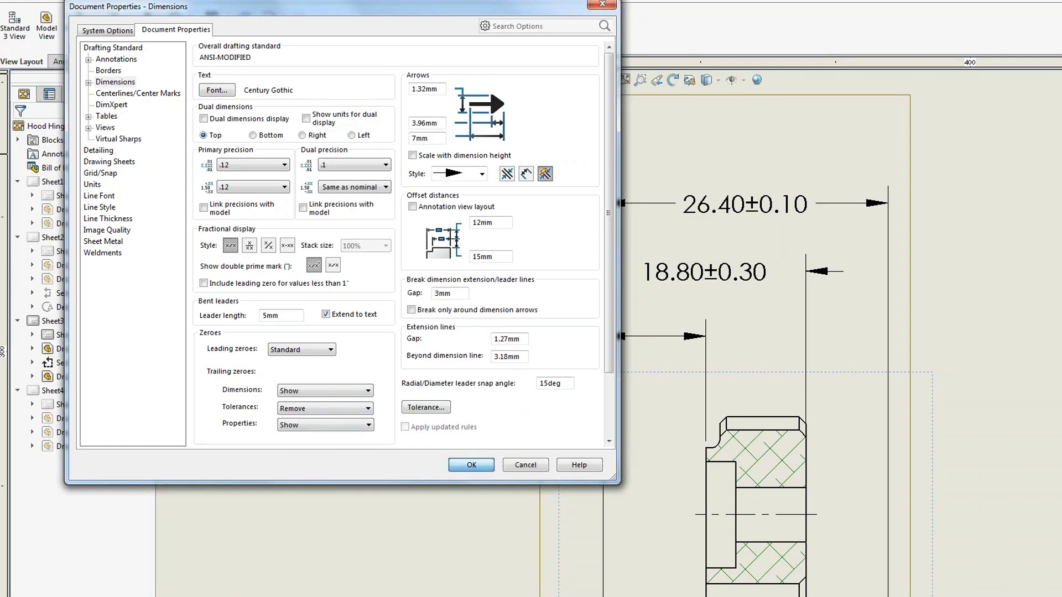
left_click(471, 465)
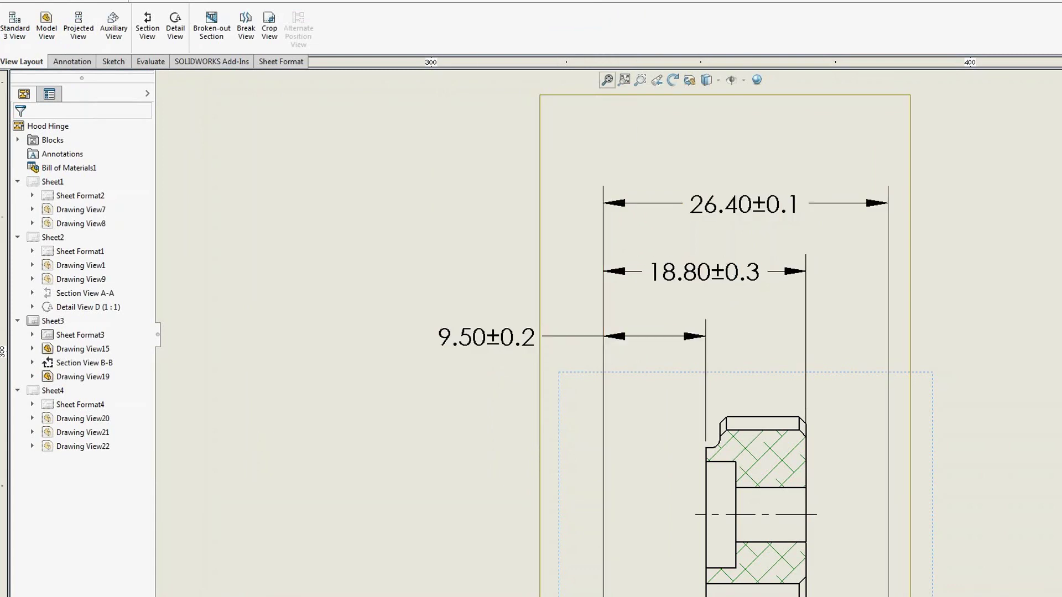
Create a broken-out section in Section A-A on Sheet2 from the rectangle over its lower parts, with auto hatching and fasteners excluded
left_click(607, 81)
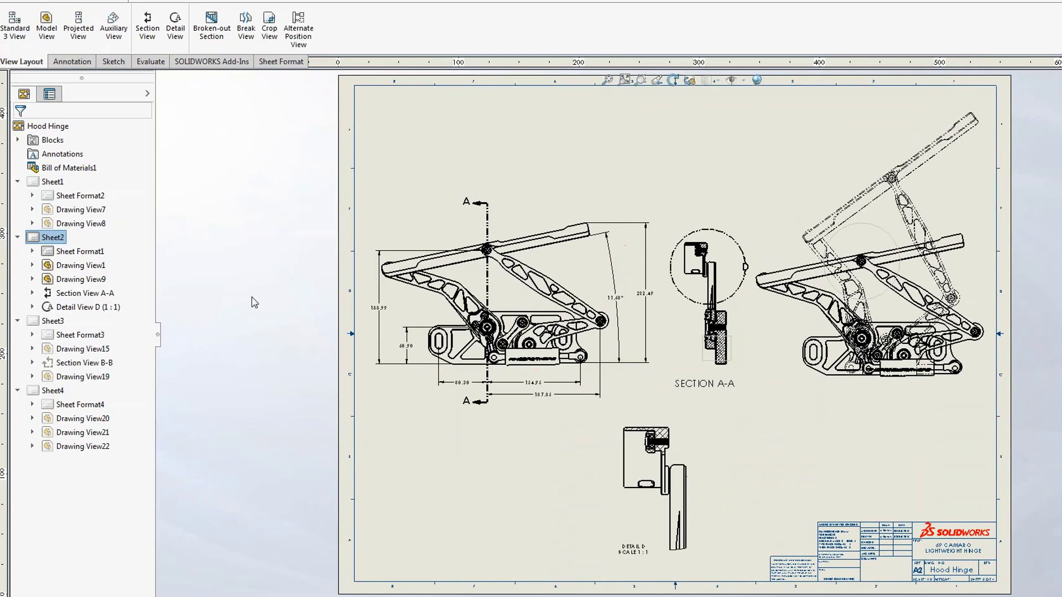
left_click(640, 81)
left_click_drag(666, 230, 763, 409)
left_click_drag(573, 287, 801, 521)
key("Escape")
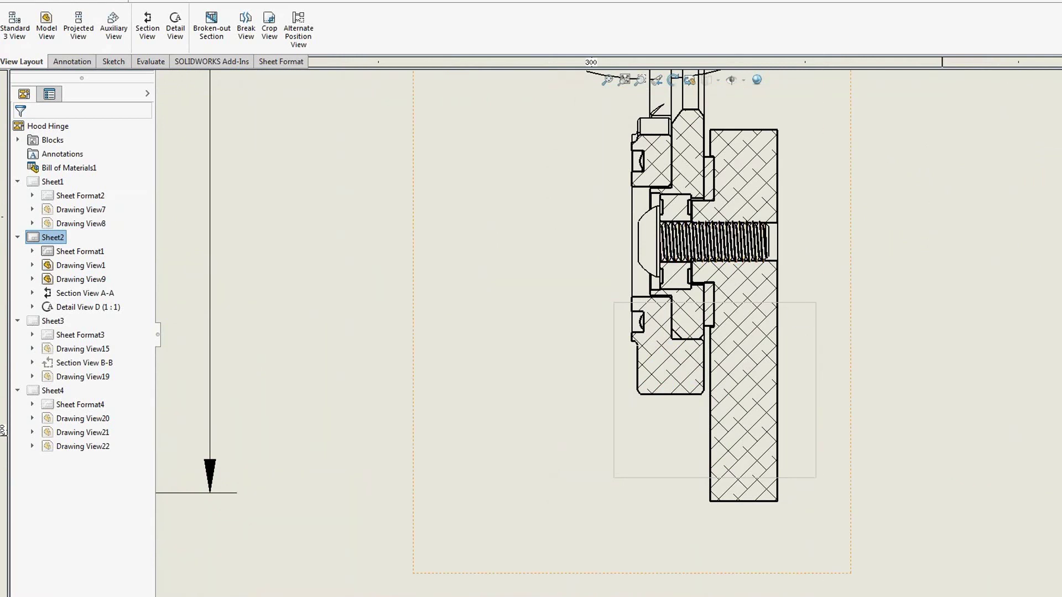
left_click(801, 303)
left_click(216, 37)
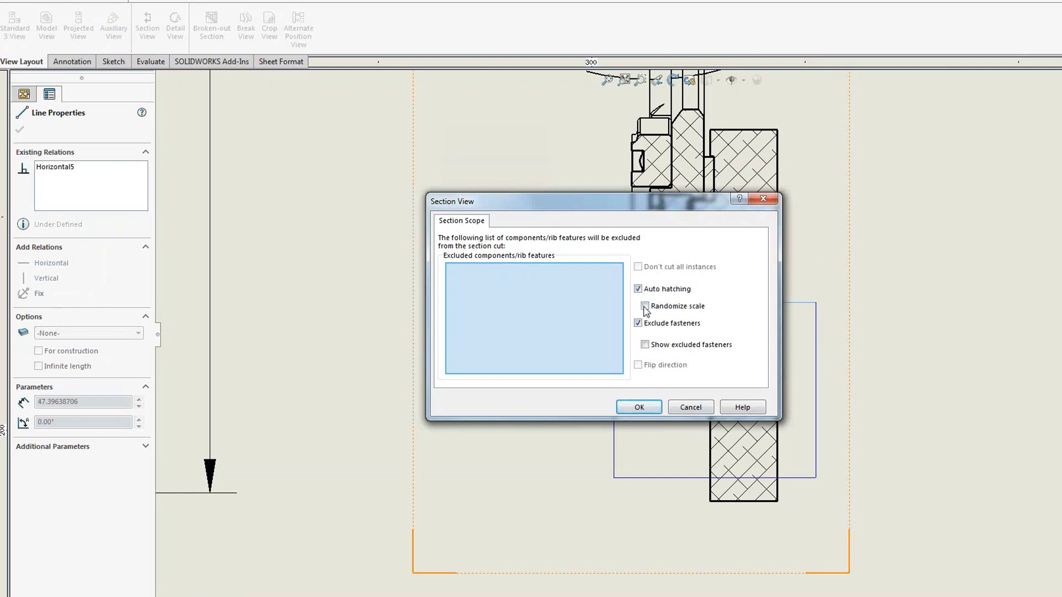
left_click(638, 408)
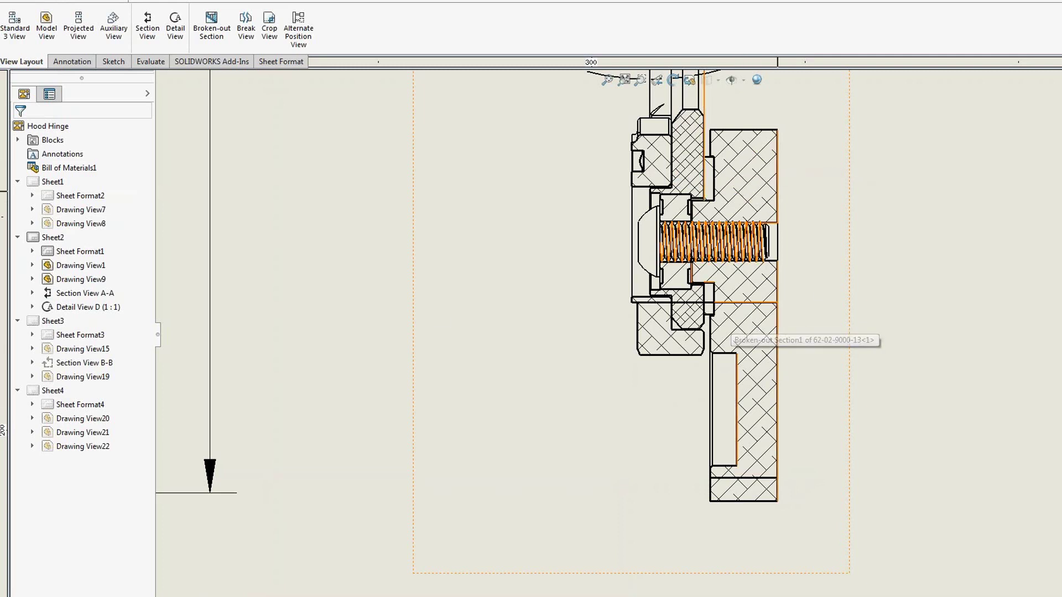
Create a 40 mm deep broken-out section from the circle in Sheet2's alternate position view, with auto hatching and fasteners excluded
scroll(921, 276, "down", 5)
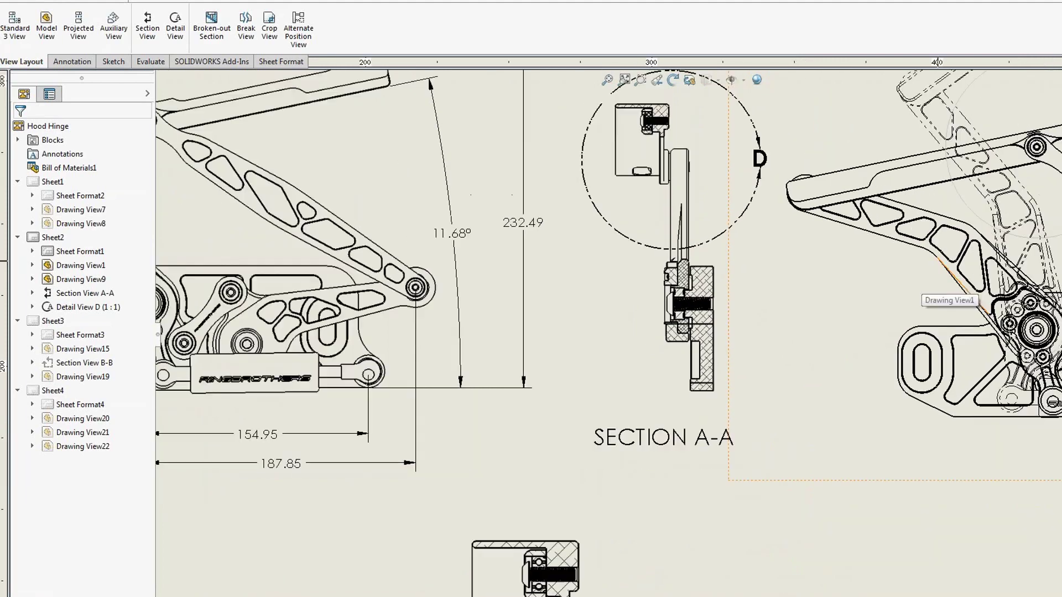
scroll(923, 279, "down", 1)
scroll(972, 116, "up", 3)
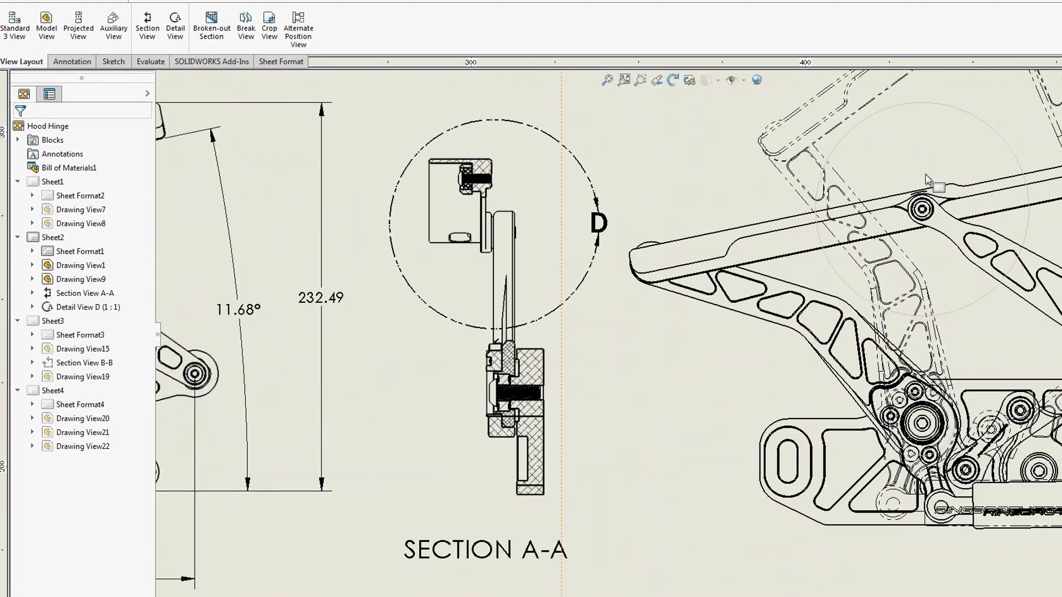
scroll(971, 115, "up", 1)
left_click(973, 119)
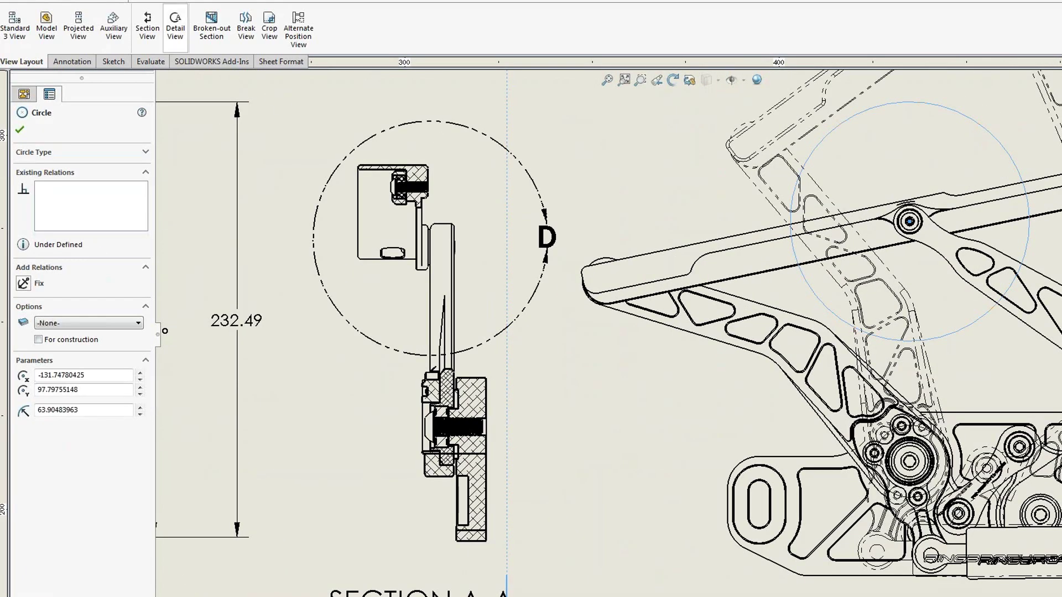
left_click(212, 24)
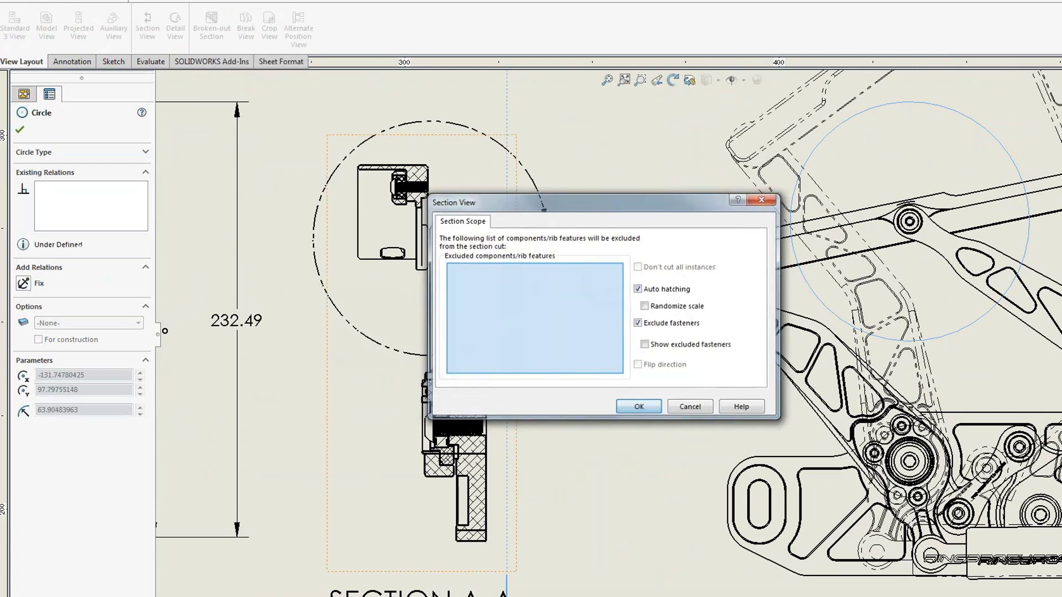
left_click(637, 406)
double_click(72, 247)
type("40.00mm")
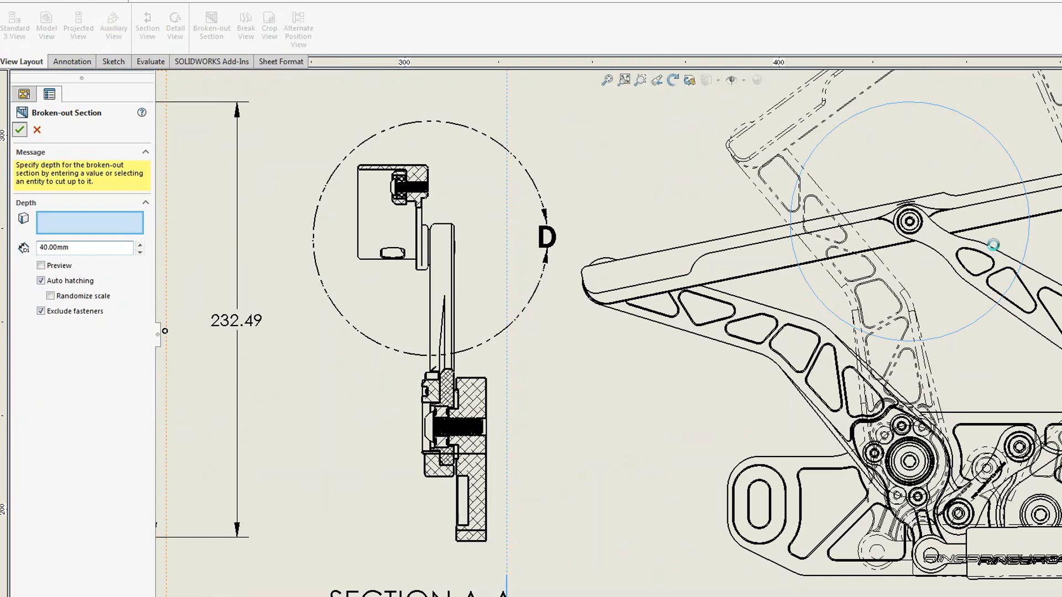
left_click(992, 245)
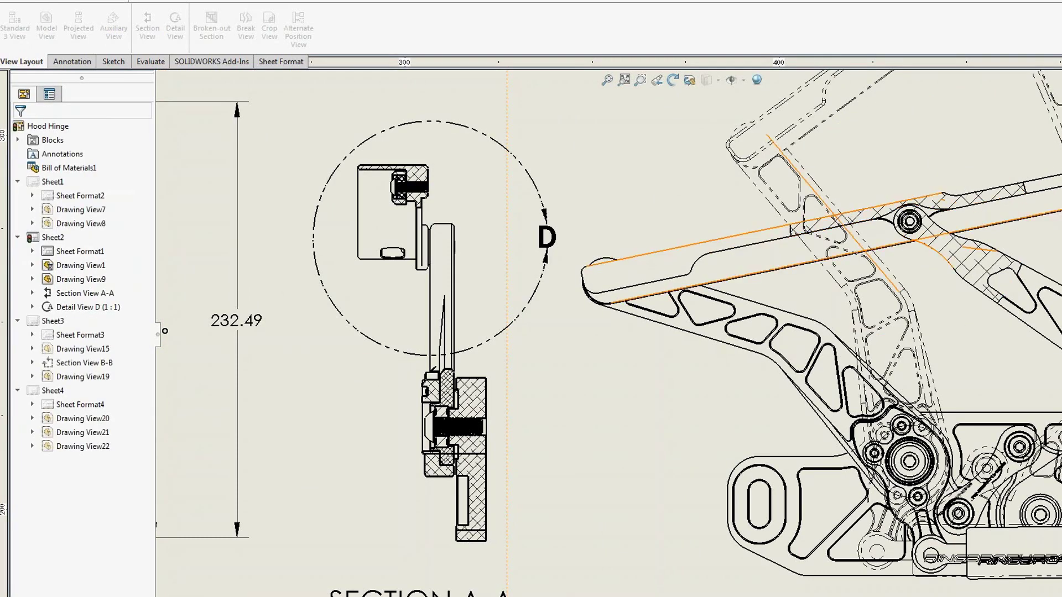
Switch the whole bill of materials table on Sheet1 to all uppercase text, and clear the selection
left_click(607, 80)
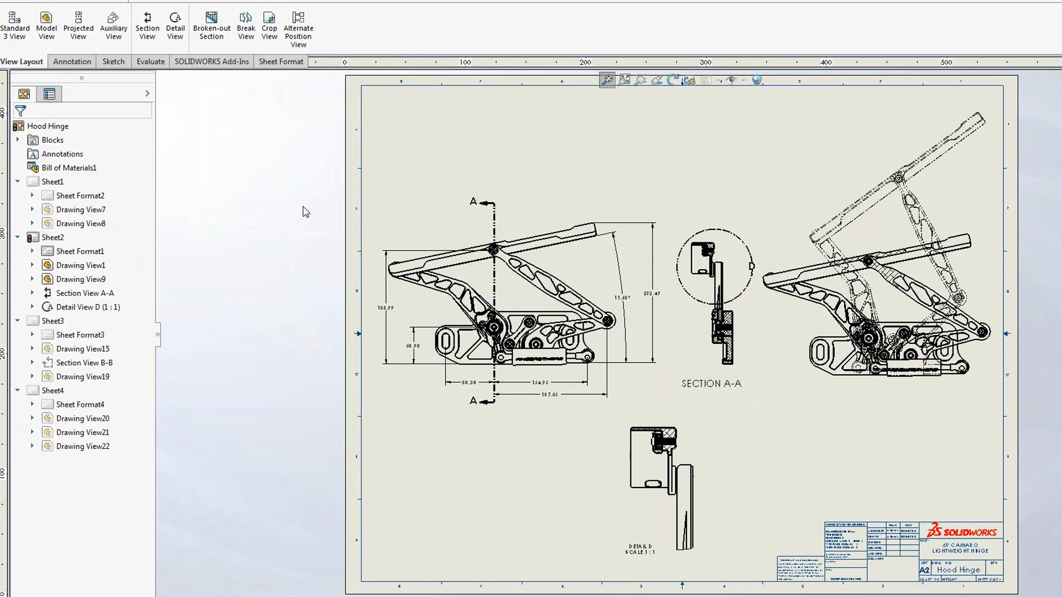
key("Escape")
key("z")
left_click_drag(363, 91, 719, 366)
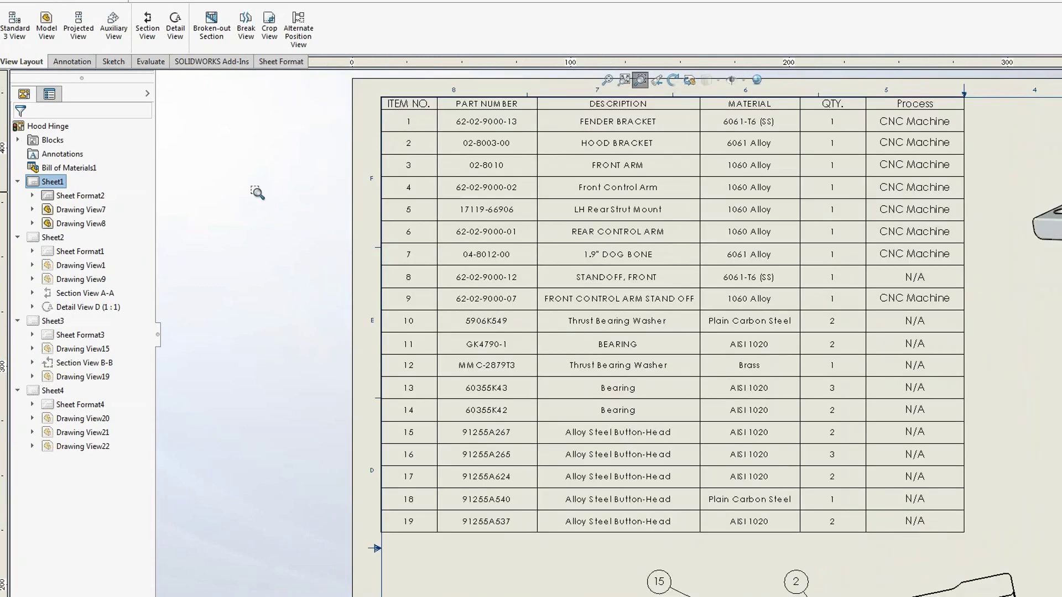
key("Escape")
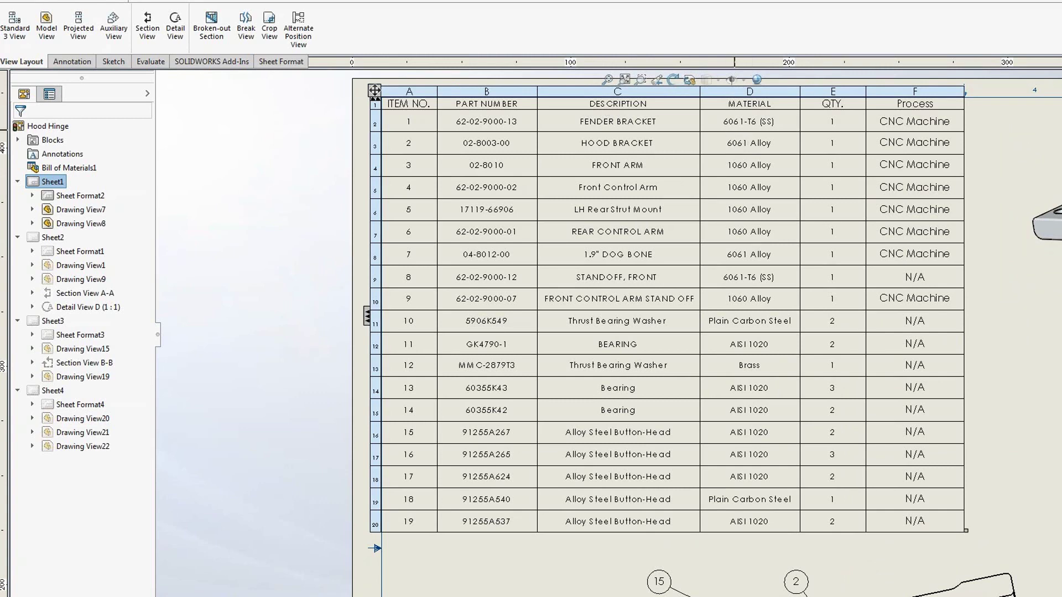
left_click(728, 134)
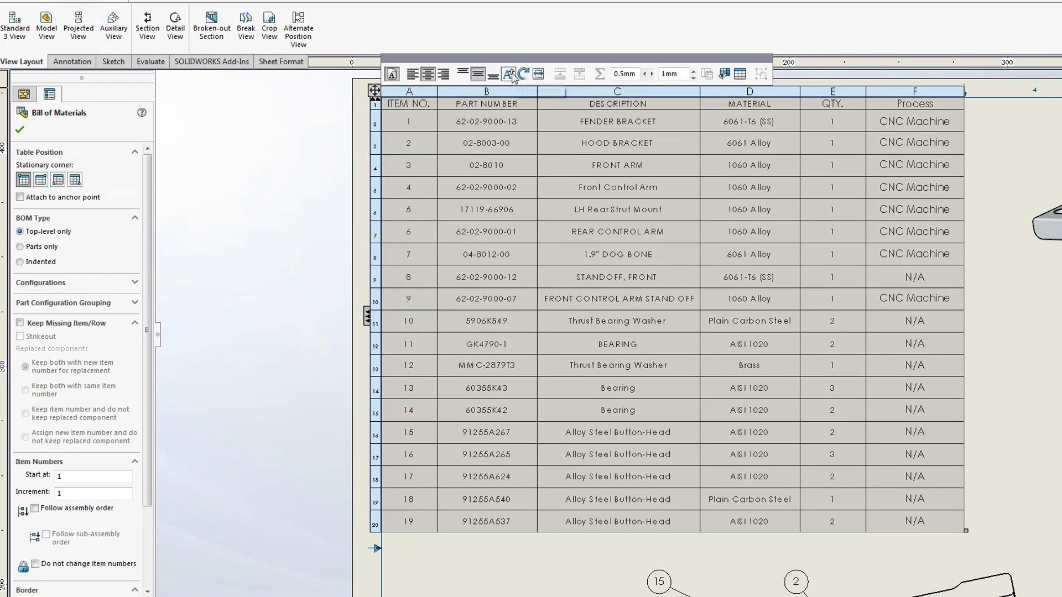
left_click(510, 74)
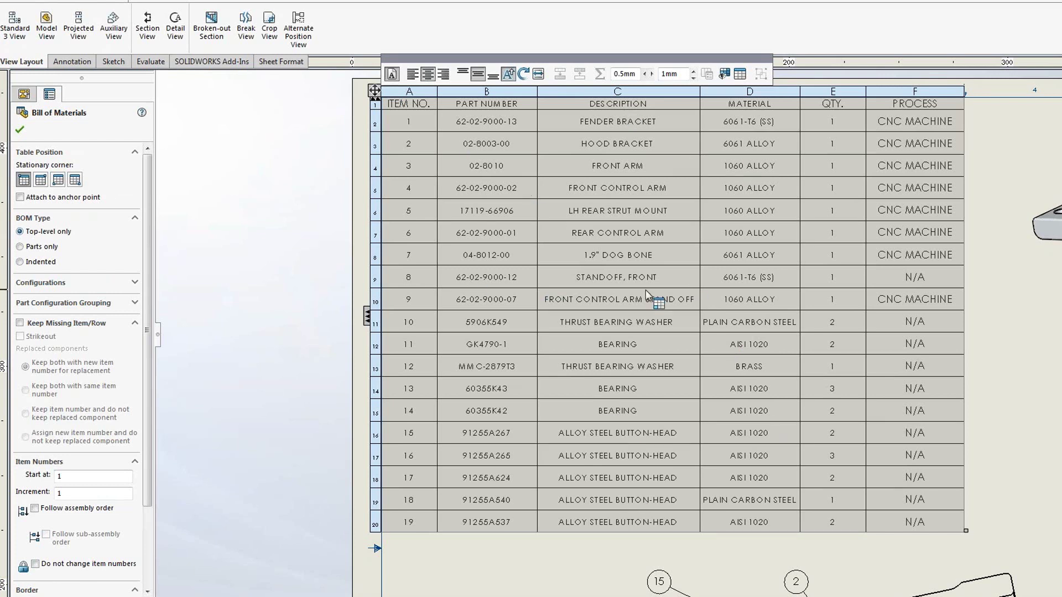
left_click(308, 173)
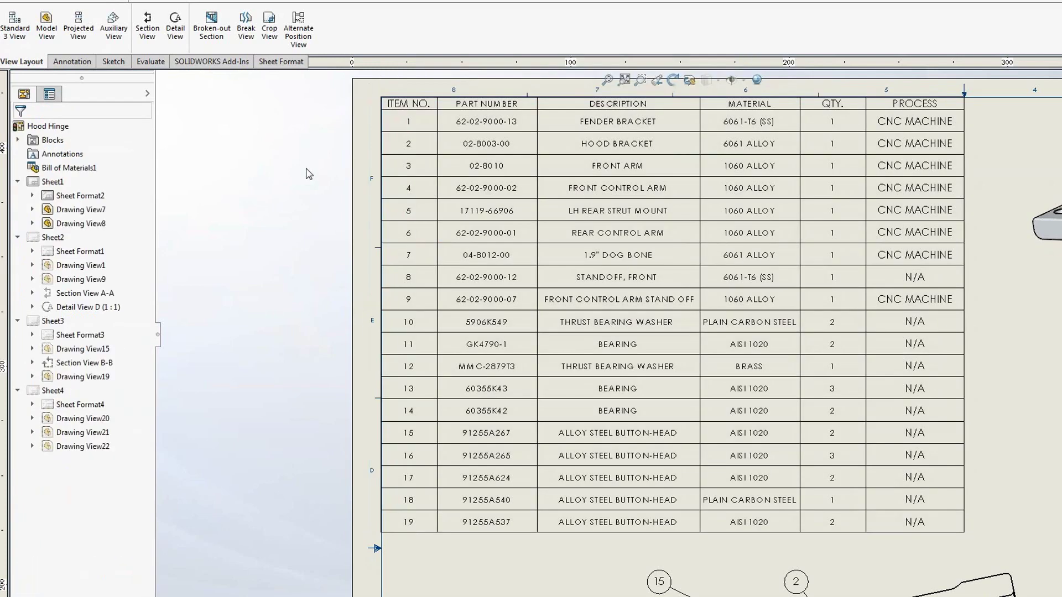